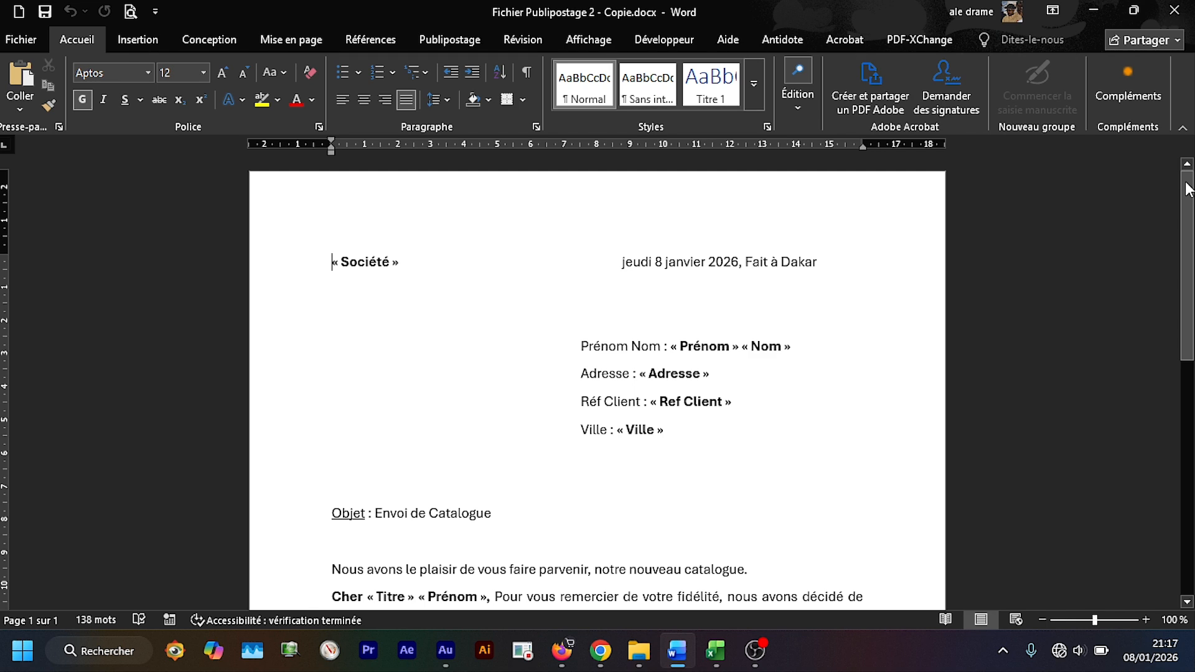
Look through the catalogue letter from the company placeholder down to the closing signature
scroll(1182, 280, "down", 5)
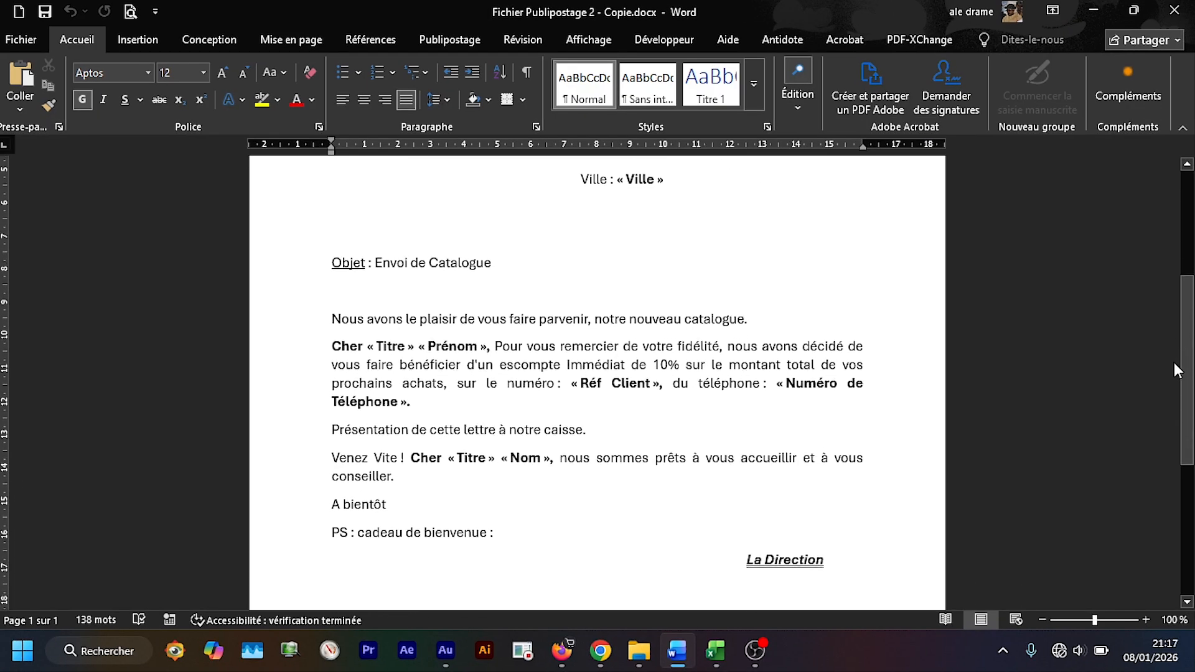
scroll(1179, 369, "down", 2)
scroll(1179, 368, "up", 5)
scroll(597, 383, "up", 1)
scroll(1183, 278, "down", 2)
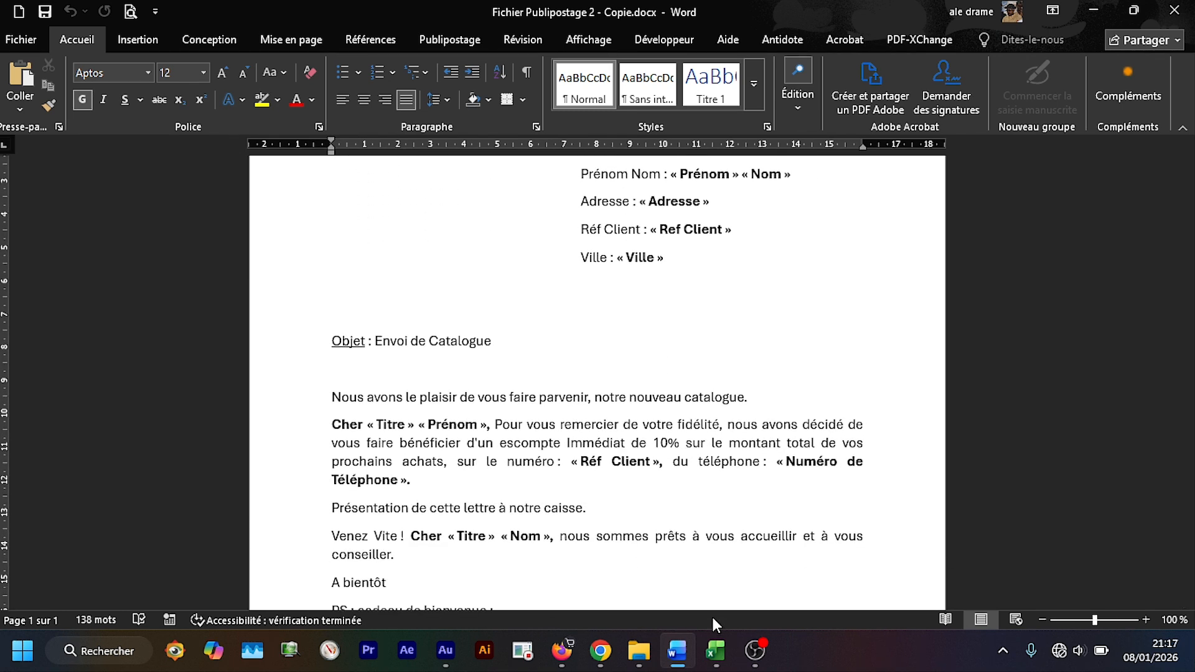
Switch to the BDD PUBLIPOSTAGE.xlsx workbook in Excel, examine the client table's columns on the BDD sheet, and return to the Word letter
left_click(702, 649)
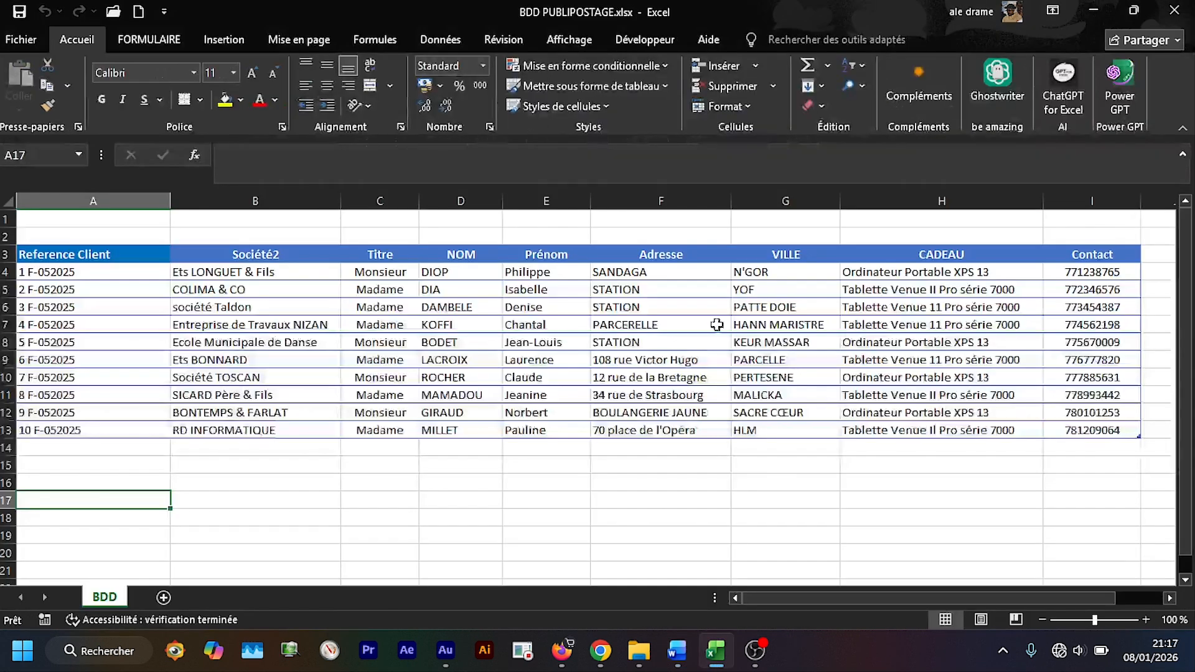
left_click_drag(1189, 304, 1194, 273)
key("alt+Tab")
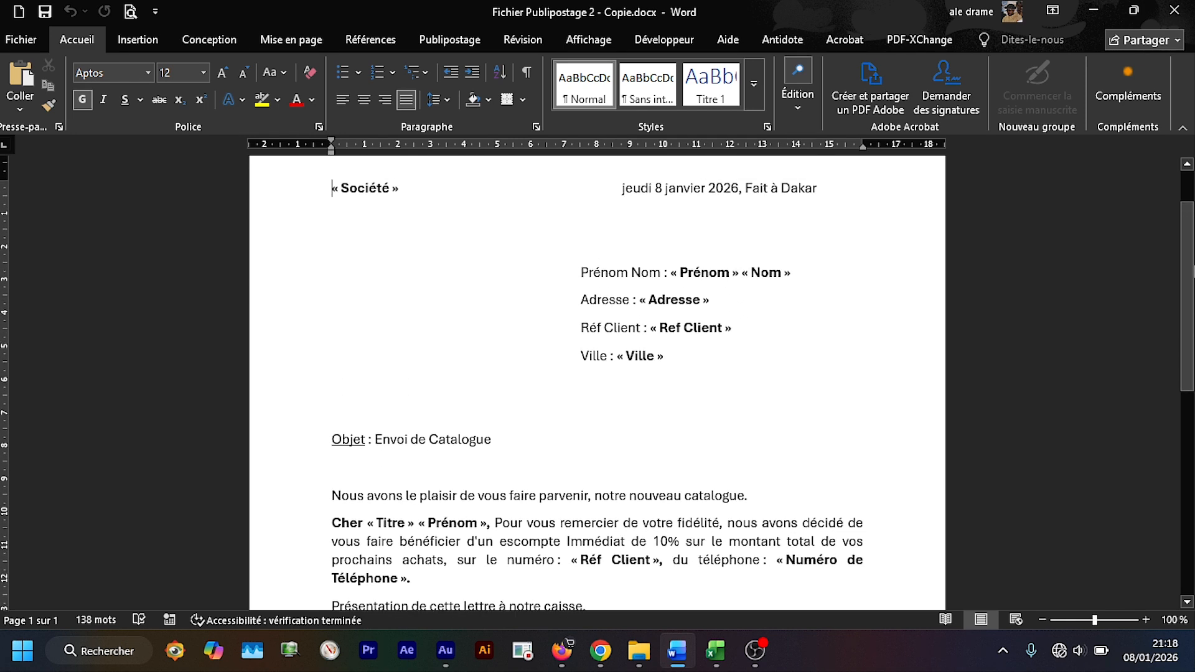
mouse_move(716, 650)
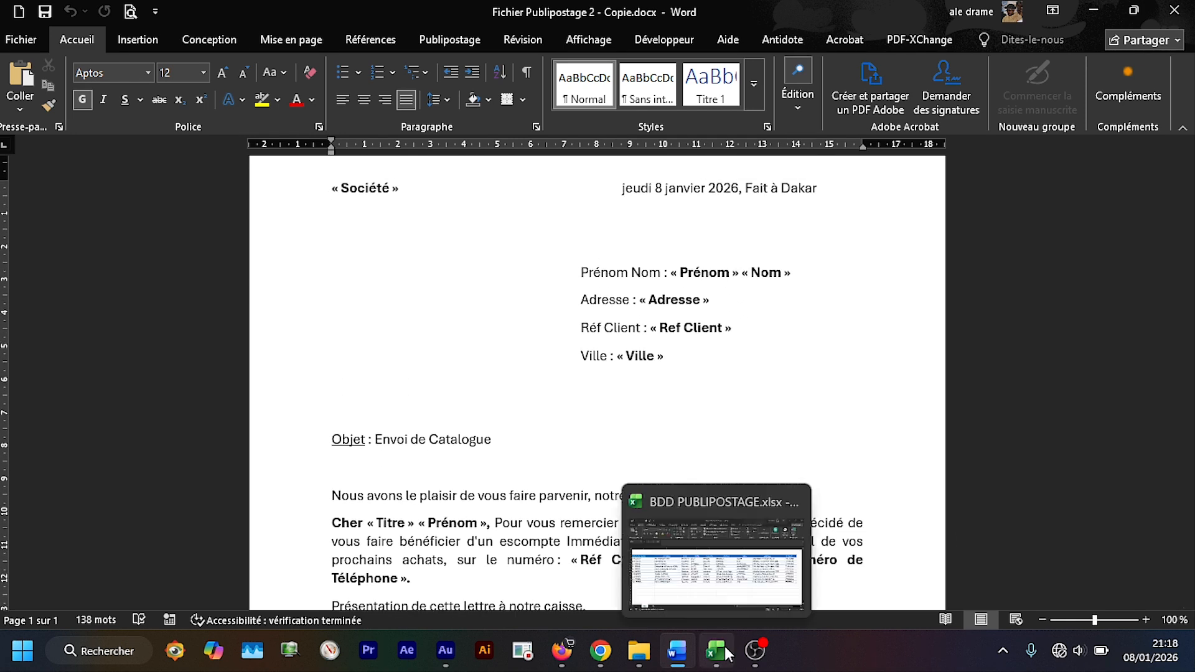
left_click(711, 607)
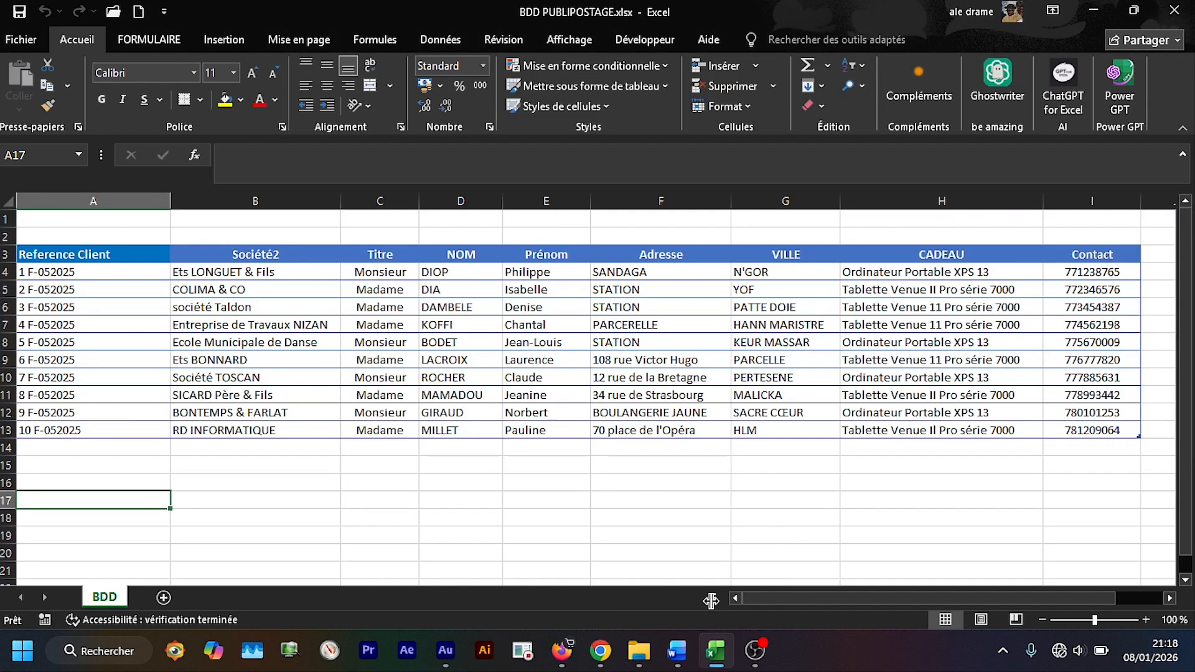
left_click_drag(1186, 292, 1186, 341)
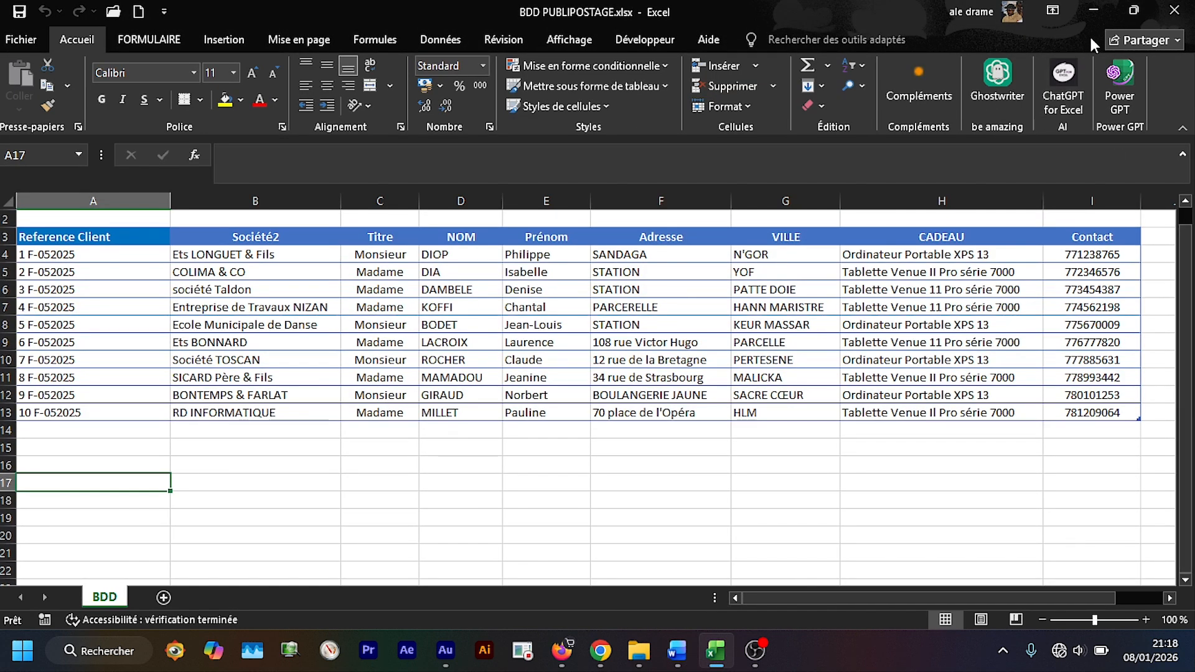
left_click(1096, 20)
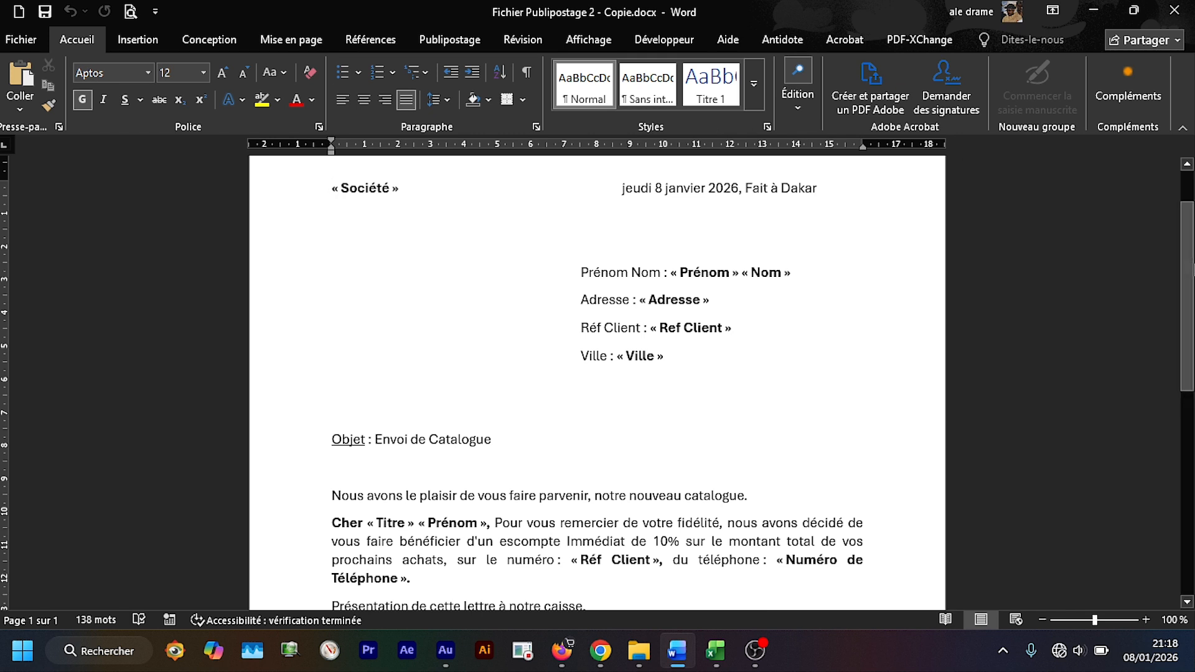
Review the letter's placeholders against the client data, from the company and recipient block to the title, name, client reference and phone number in the body
scroll(1191, 249, "up", 1)
left_click_drag(1194, 245, 1194, 235)
left_click_drag(404, 262, 340, 262)
left_click_drag(661, 347, 632, 347)
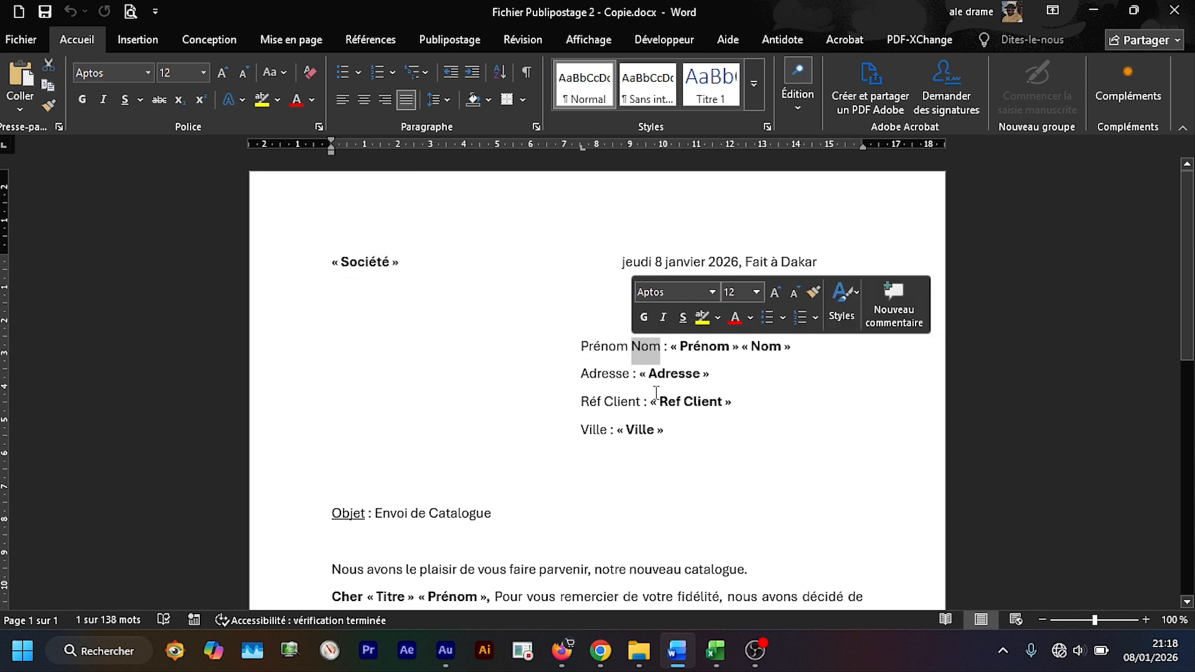
left_click(629, 381)
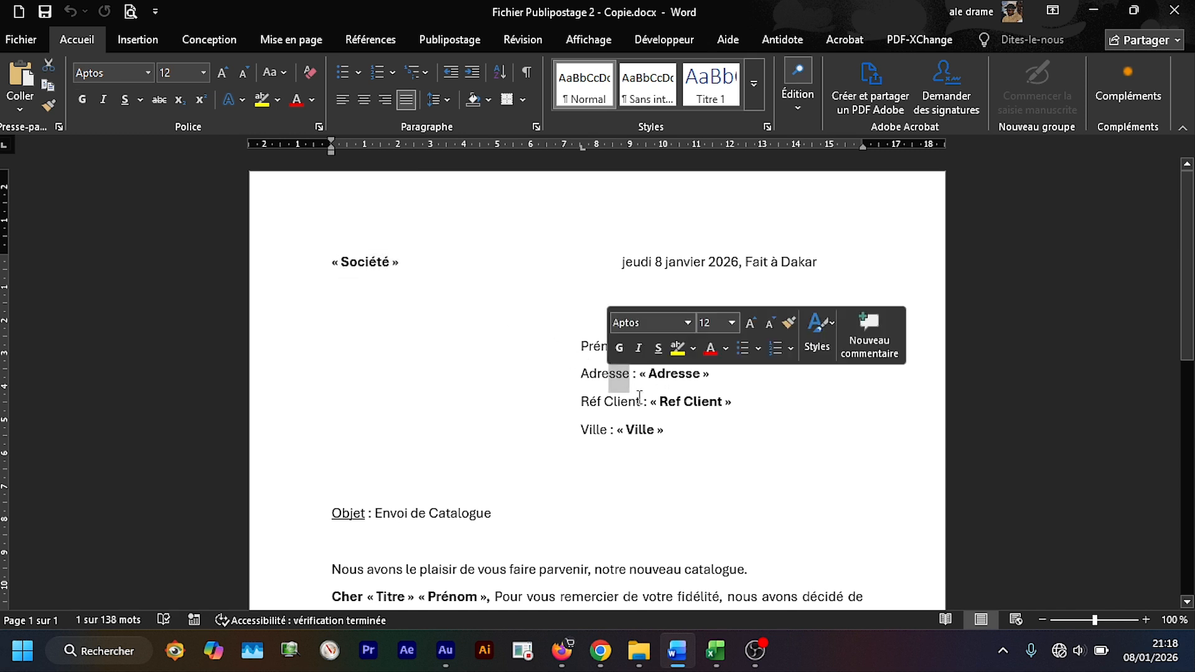
left_click_drag(642, 403, 579, 408)
left_click(616, 430)
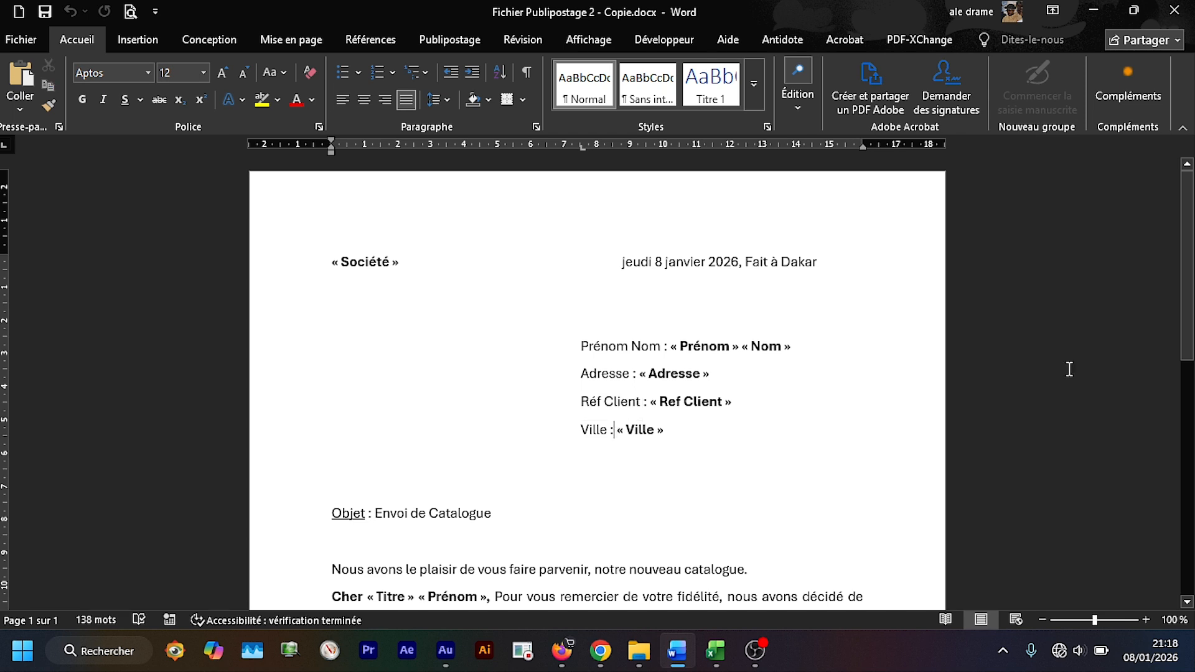
left_click_drag(1186, 274, 1185, 389)
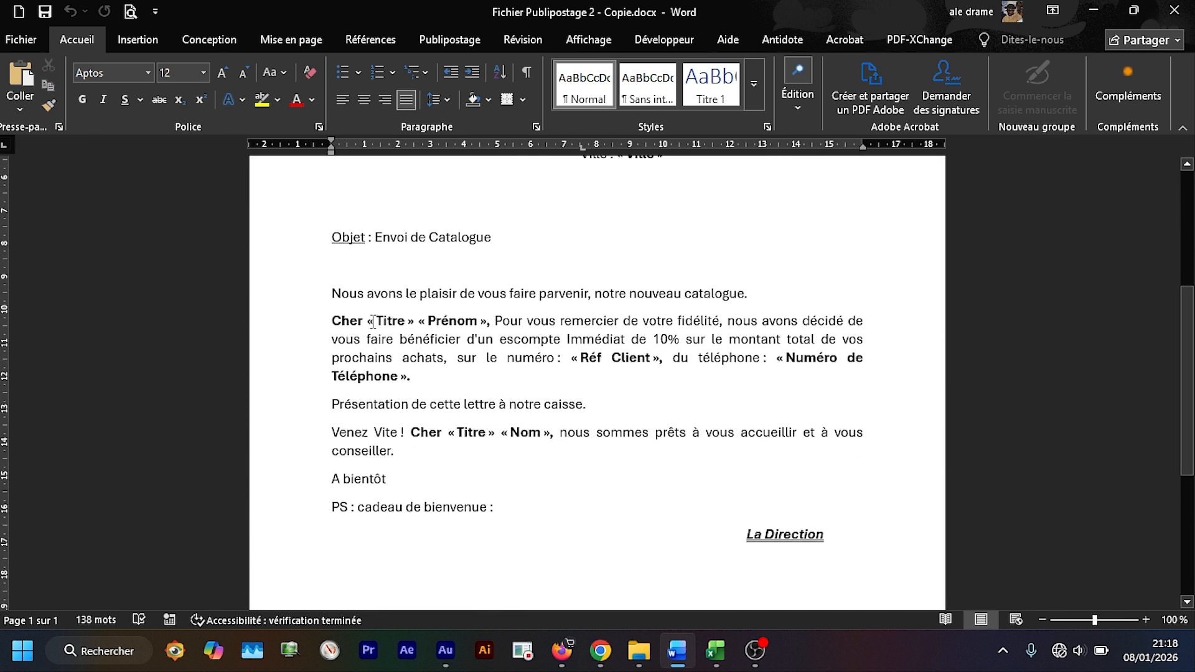
left_click(411, 323)
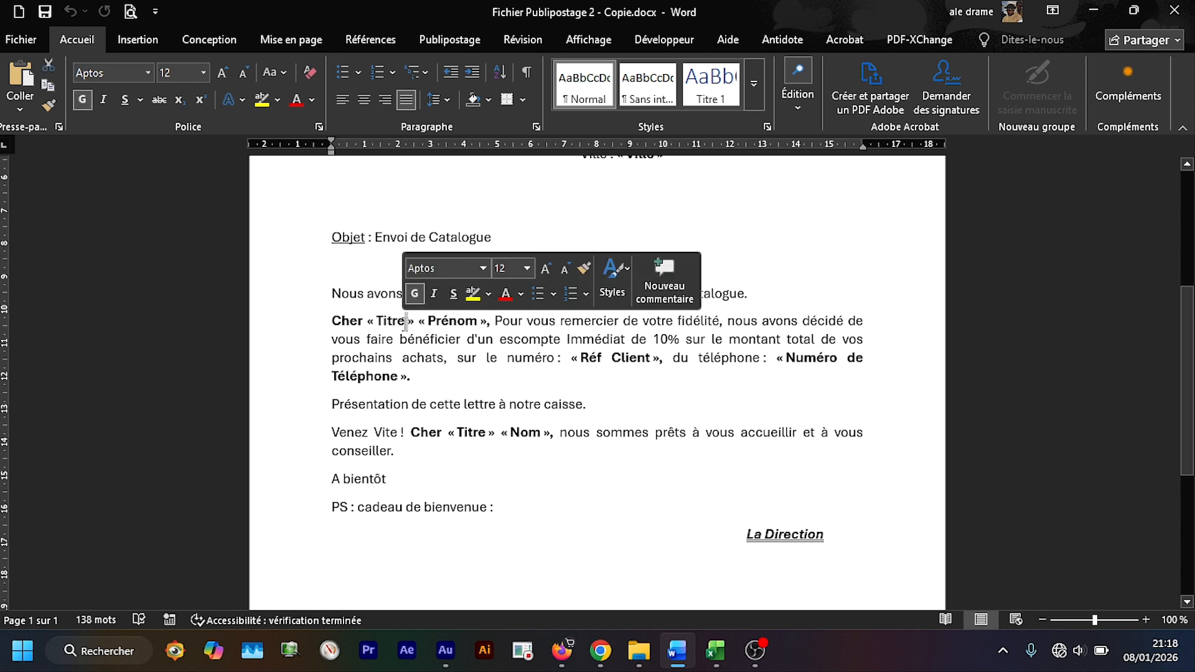
left_click(479, 322)
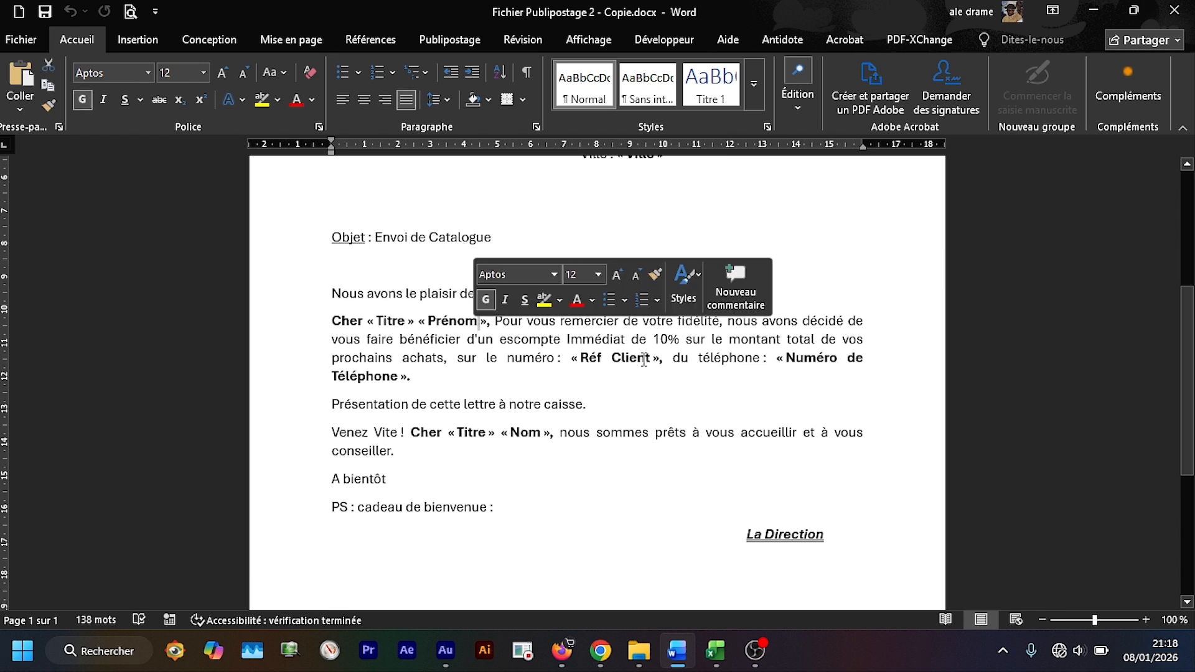
left_click_drag(651, 360, 610, 360)
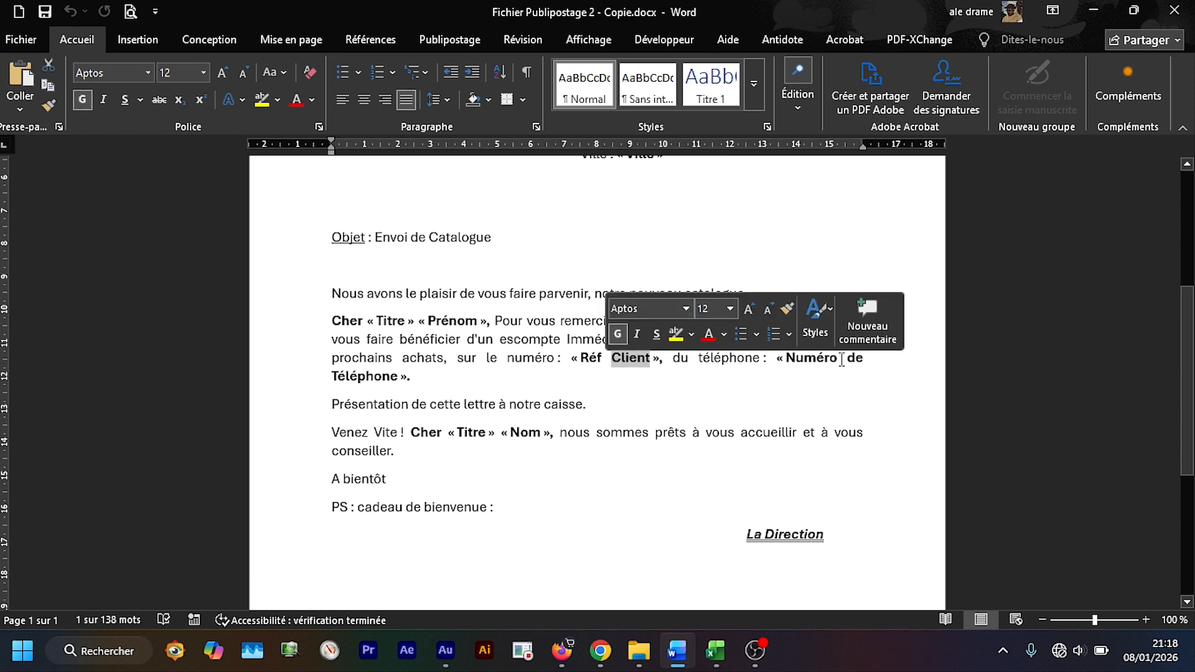
left_click(490, 436)
left_click_drag(557, 436, 510, 435)
left_click_drag(1189, 378, 1189, 286)
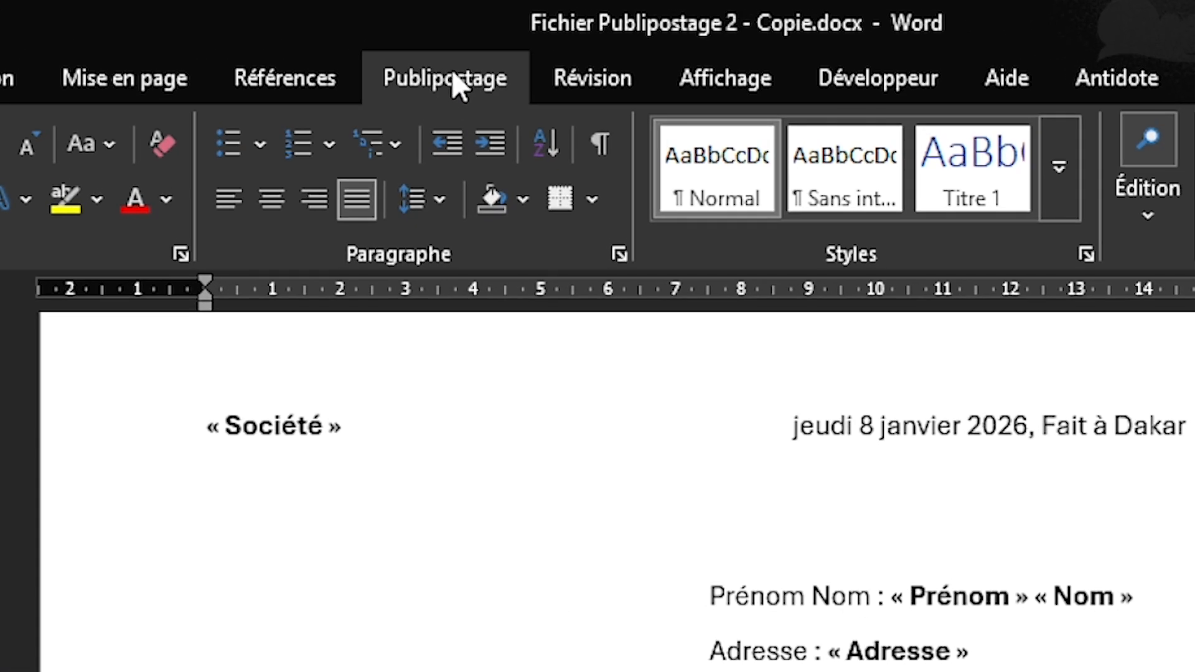
Start the mail merge with the document type Document Word normal
left_click(436, 79)
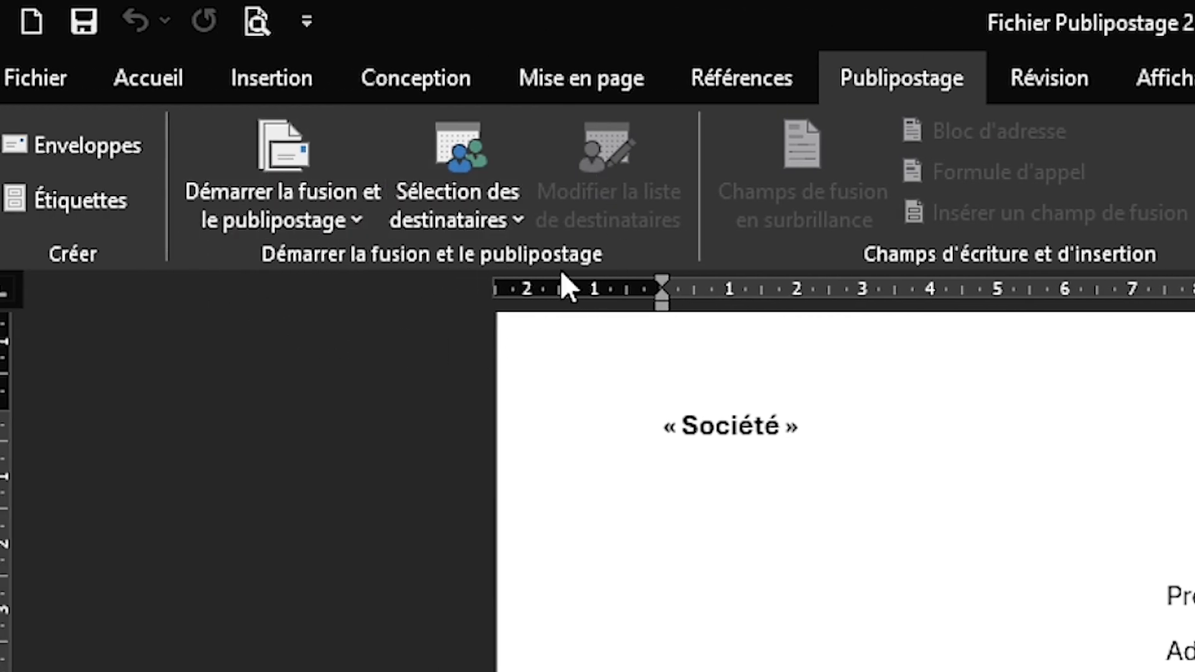
left_click(341, 225)
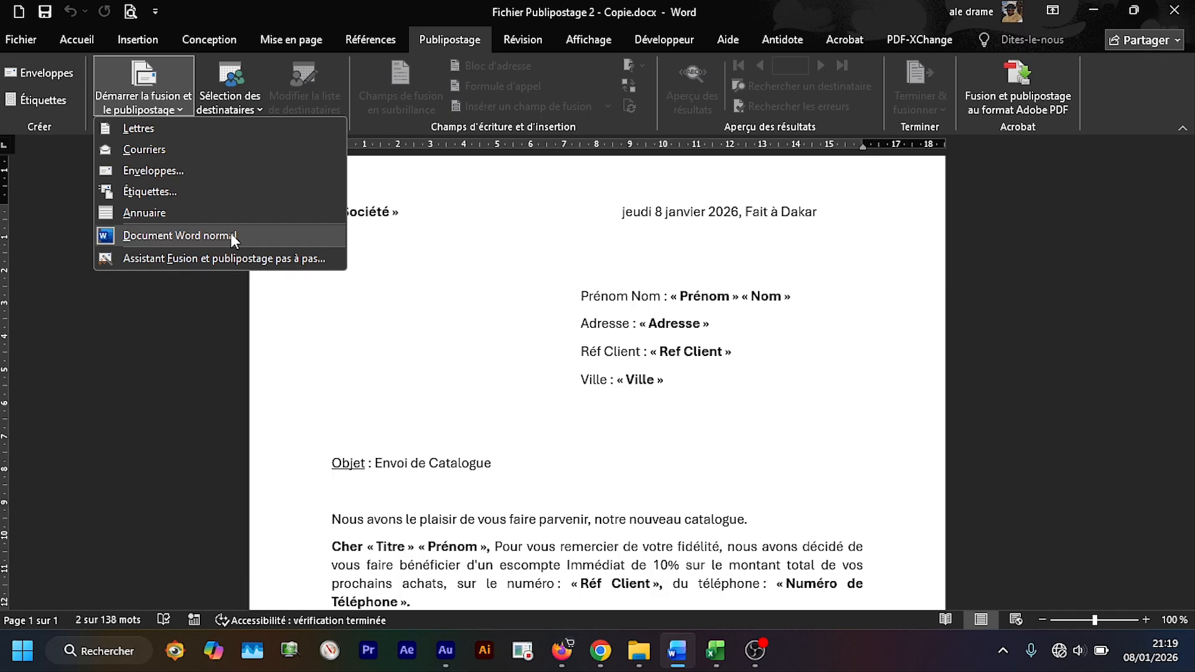
left_click(229, 236)
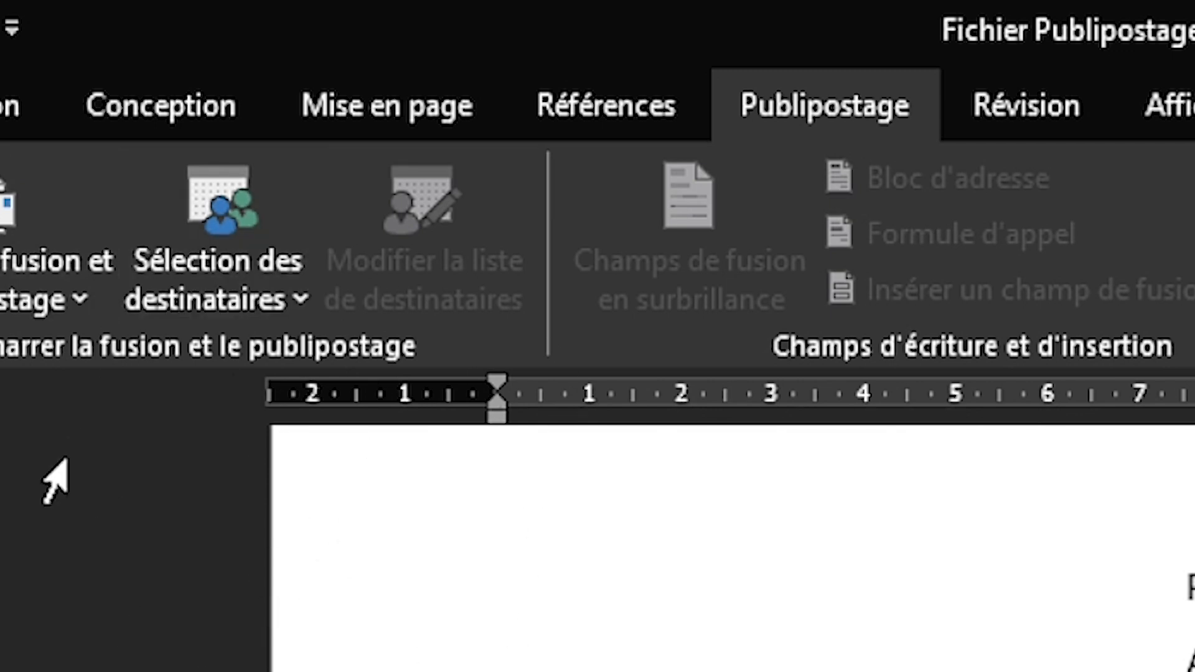
Use BDD PUBLIPOSTAGE.xlsx as the existing recipient list, with the first BDD$ table and its first row as column headers
left_click(299, 302)
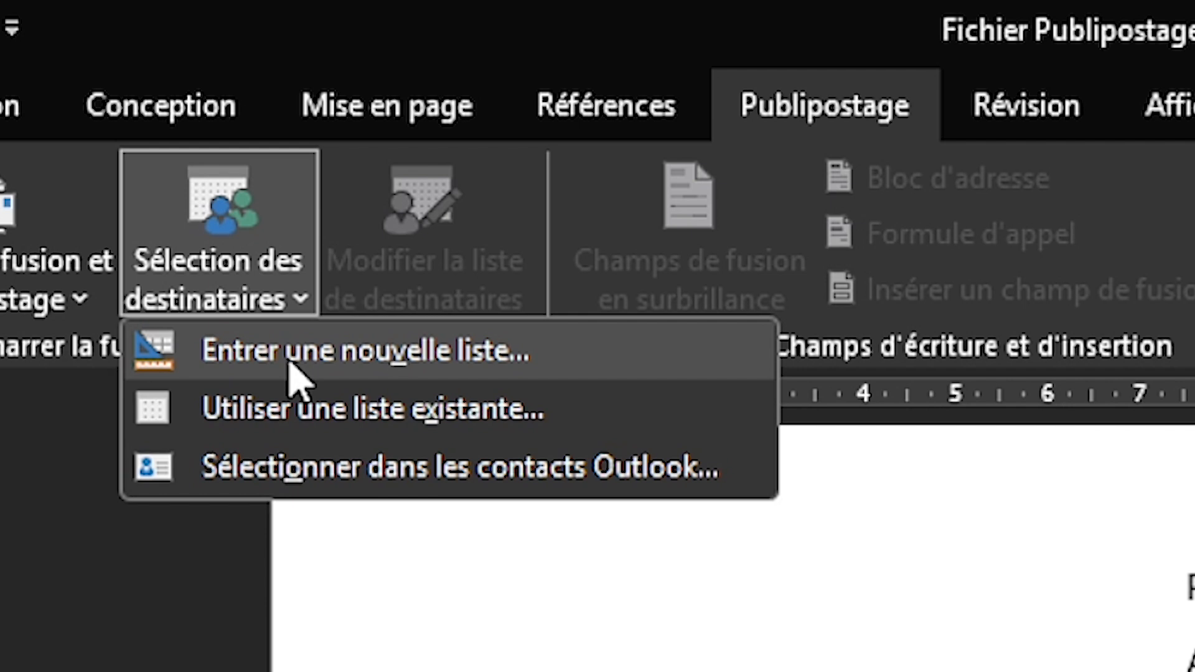
left_click(382, 428)
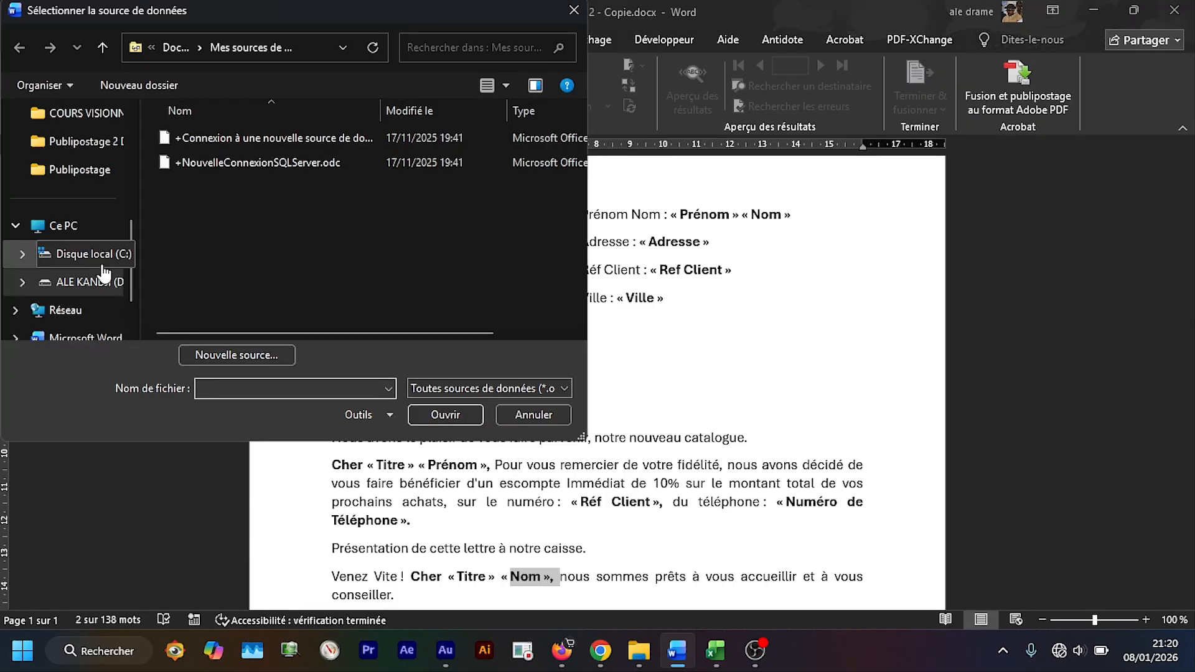
left_click(106, 283)
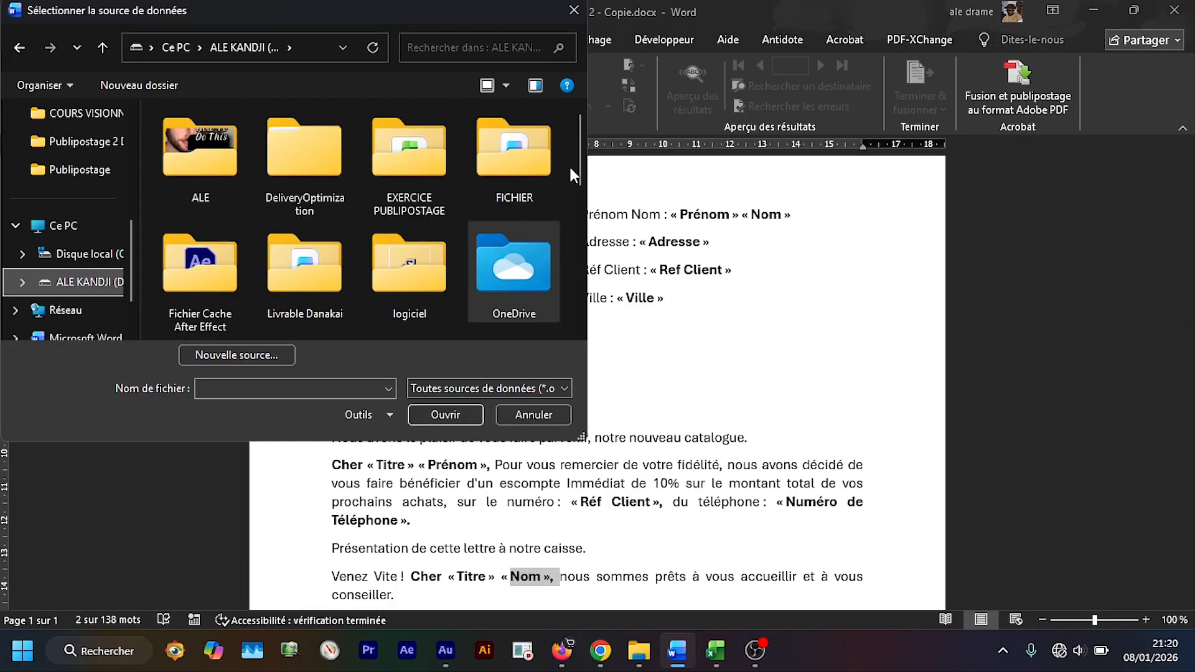
left_click_drag(580, 167, 573, 208)
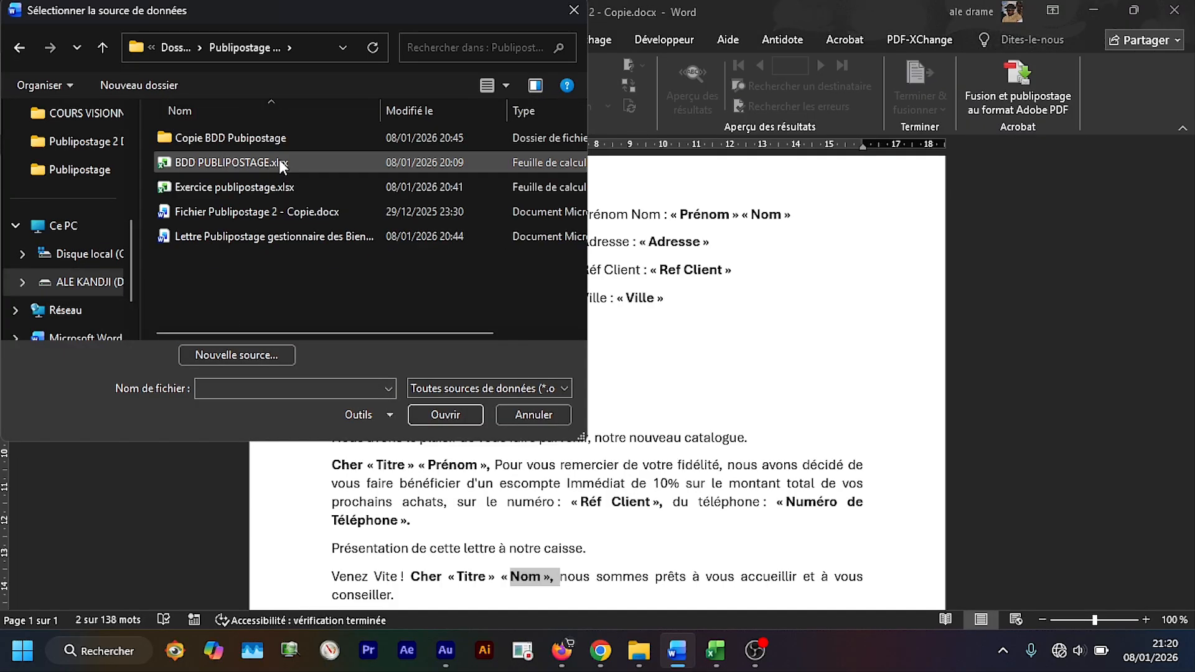
left_click(245, 162)
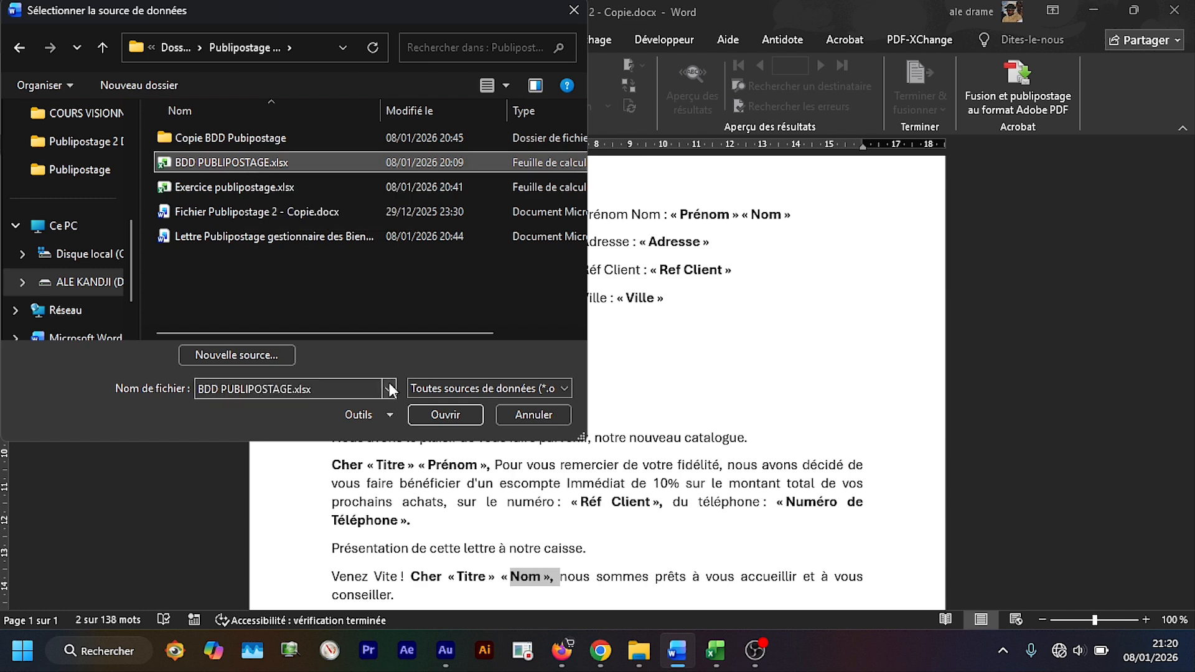
left_click(434, 413)
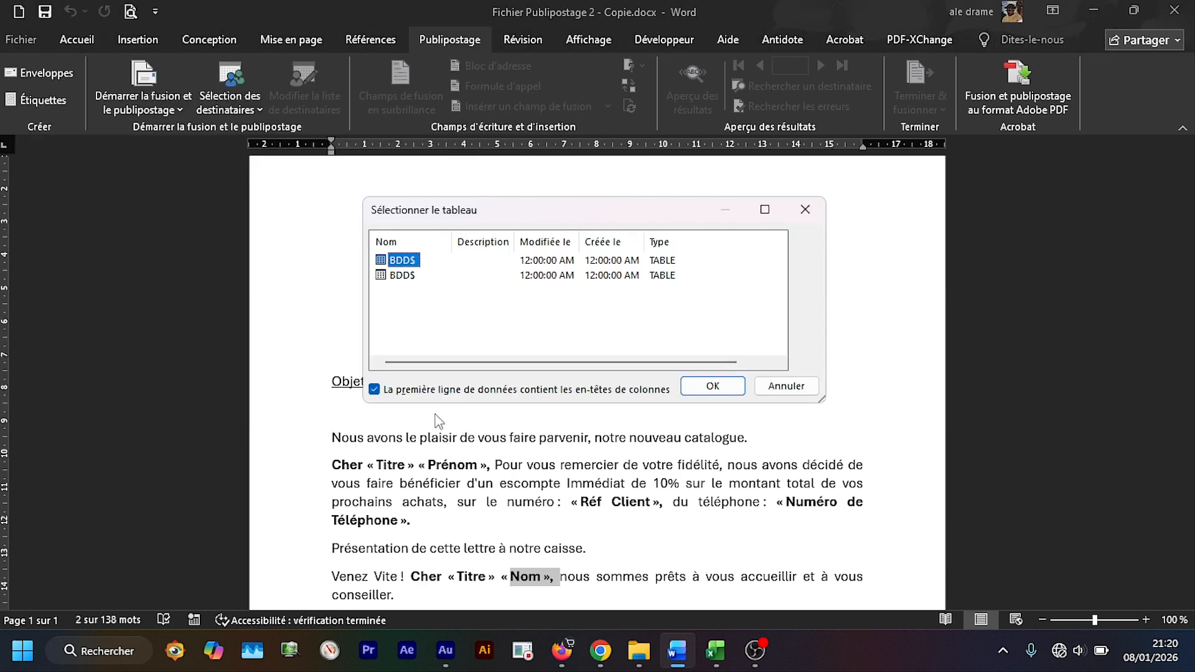
left_click_drag(536, 226, 539, 278)
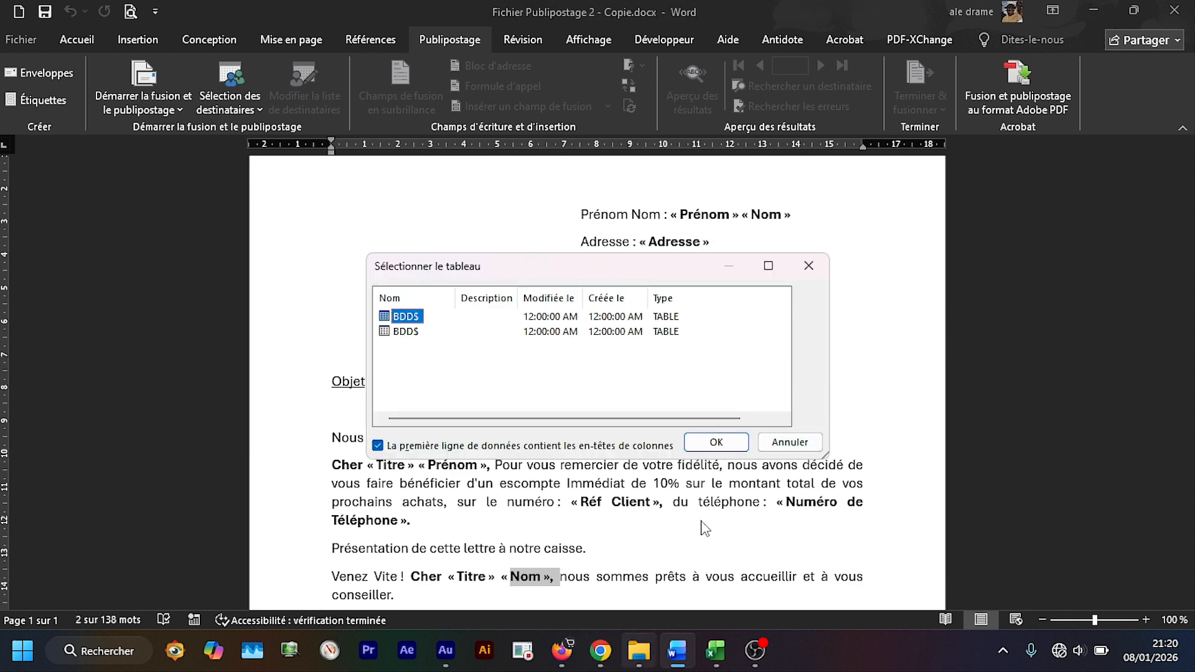
left_click(715, 442)
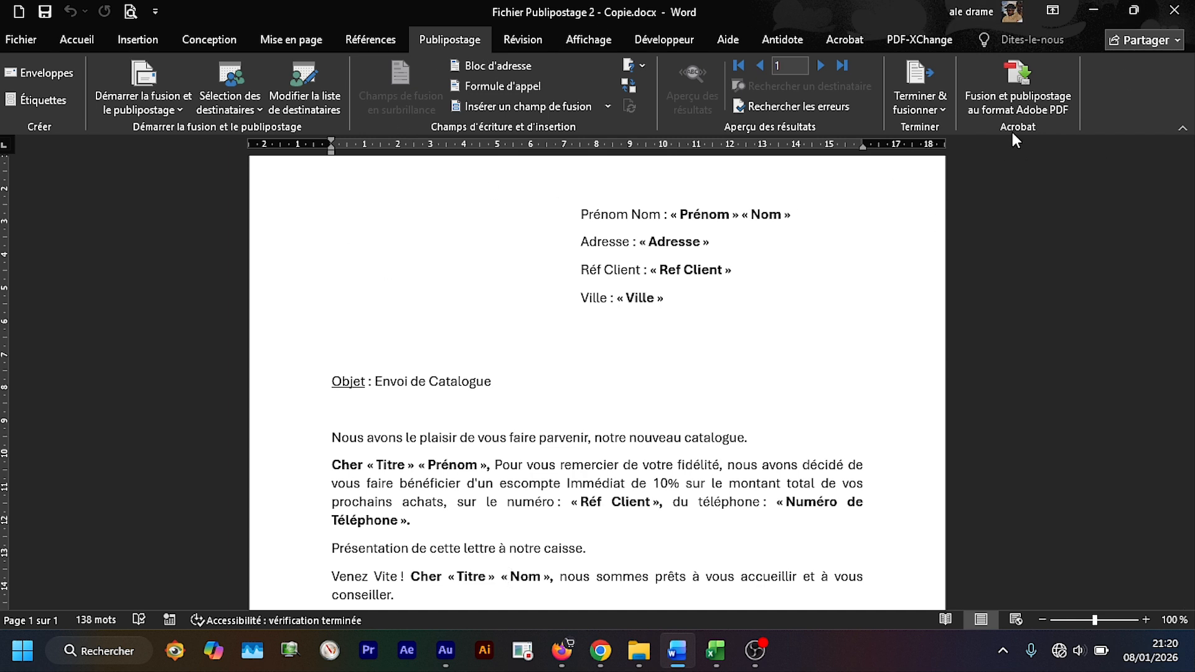
Replace the « Société » placeholder text at the head of the letter with the Société2 merge field
scroll(1185, 267, "up", 3)
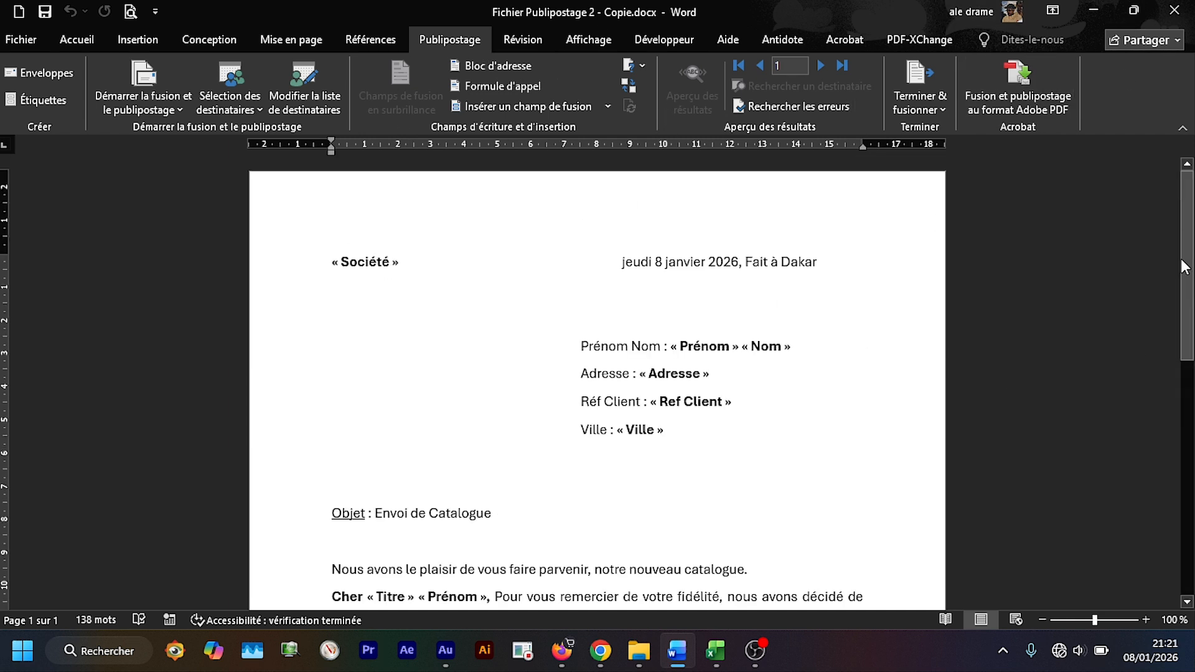
scroll(1185, 266, "down", 5)
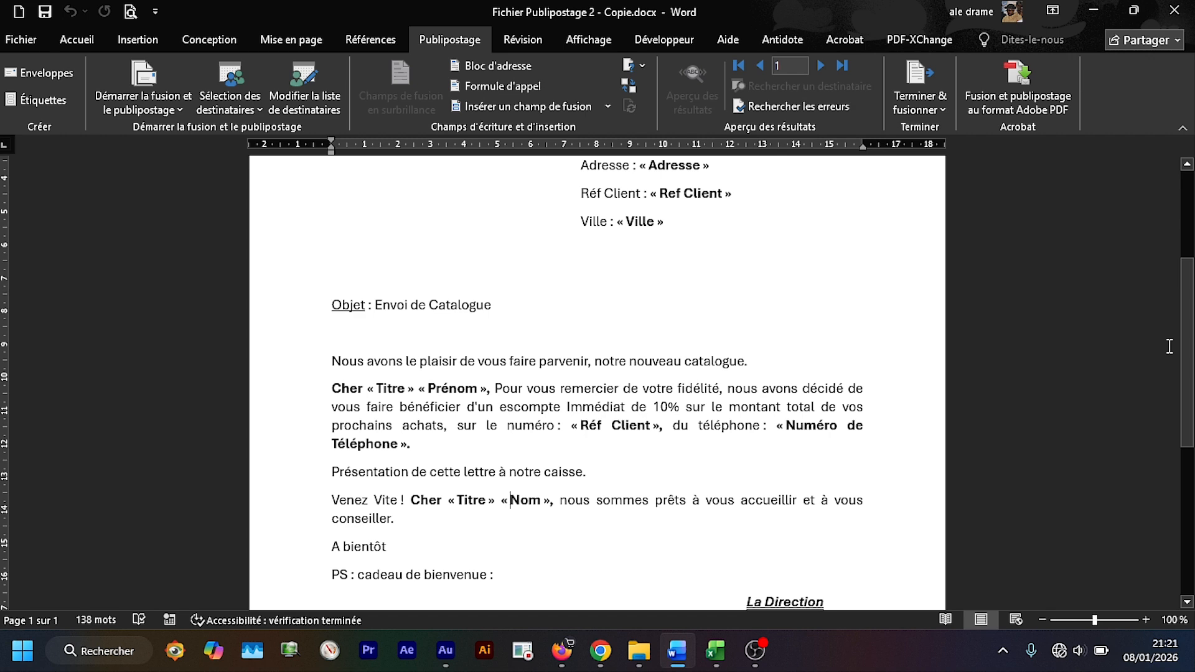
scroll(1189, 324, "up", 3)
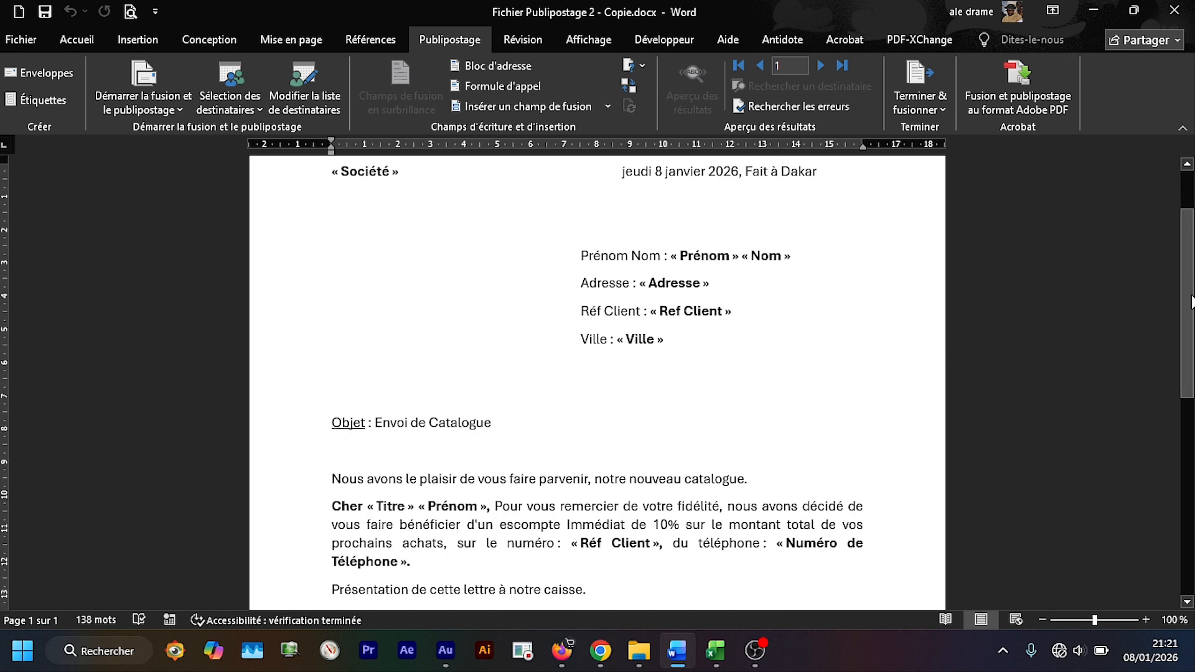
left_click_drag(1190, 303, 1189, 280)
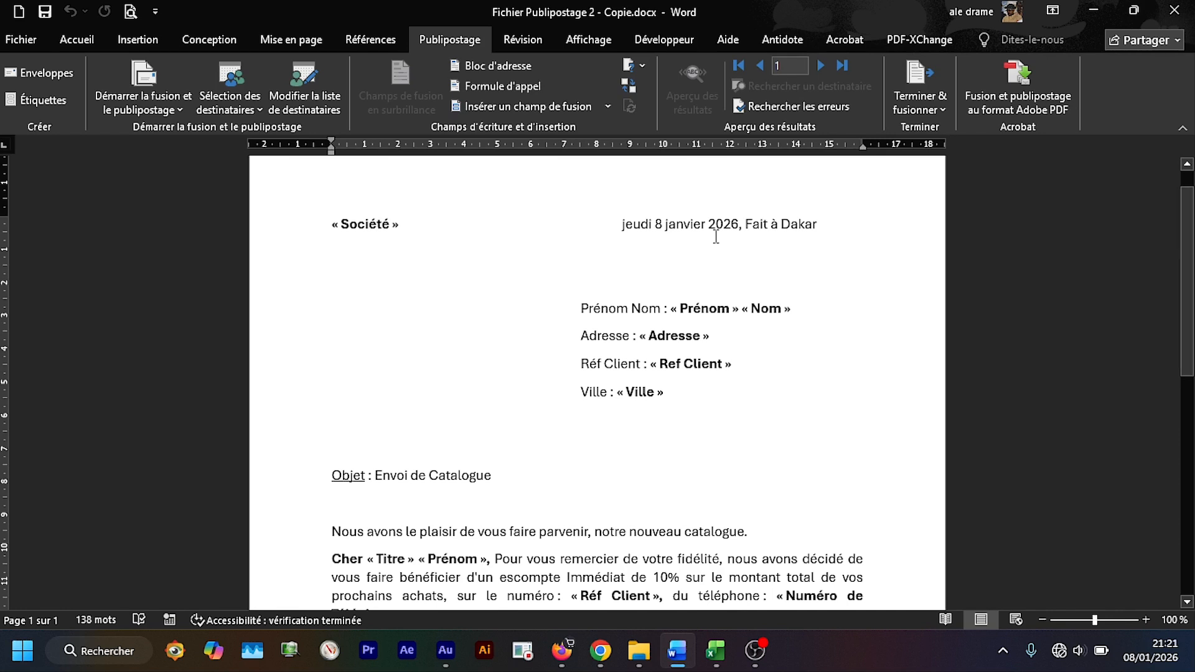
left_click(404, 226)
key("BackSpace")
key("BackSpace")
key("BackSpace")
key("BackSpace")
key("BackSpace")
key("BackSpace")
key("BackSpace")
key("BackSpace")
key("BackSpace")
key("BackSpace")
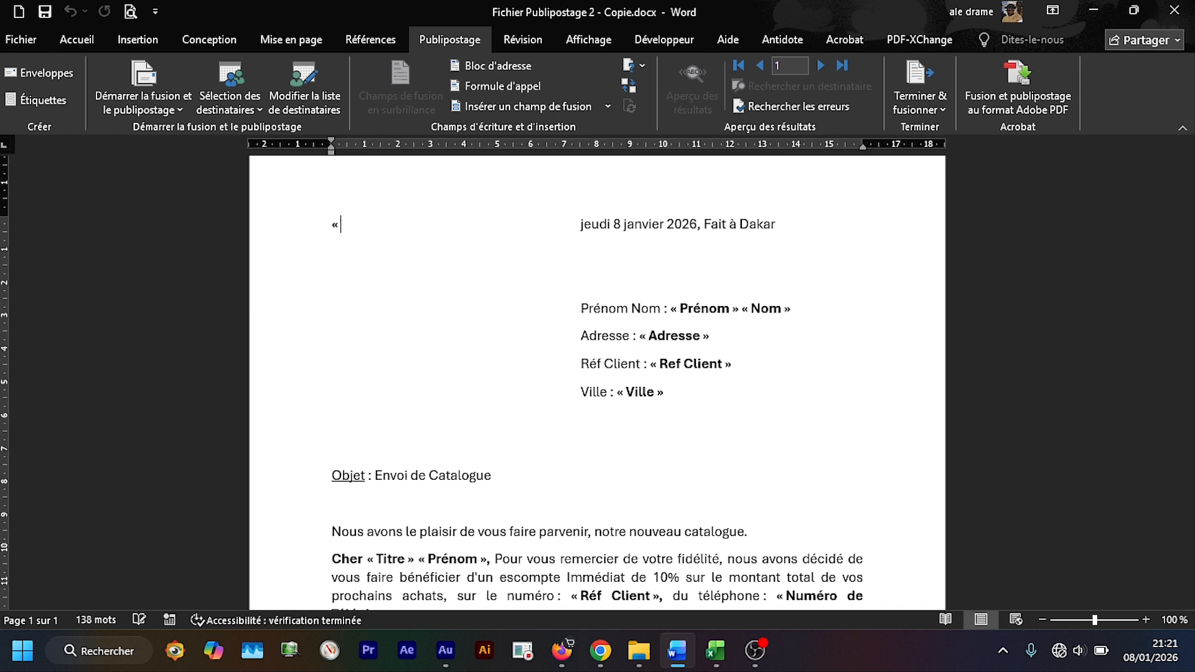
key("BackSpace")
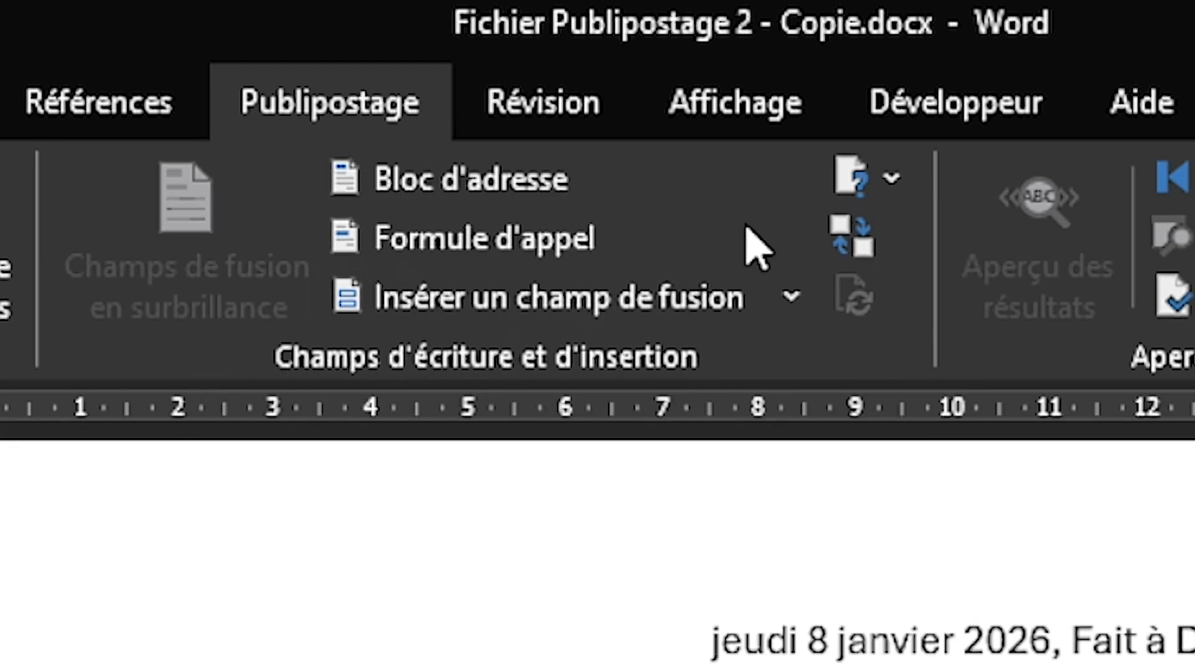
left_click(790, 311)
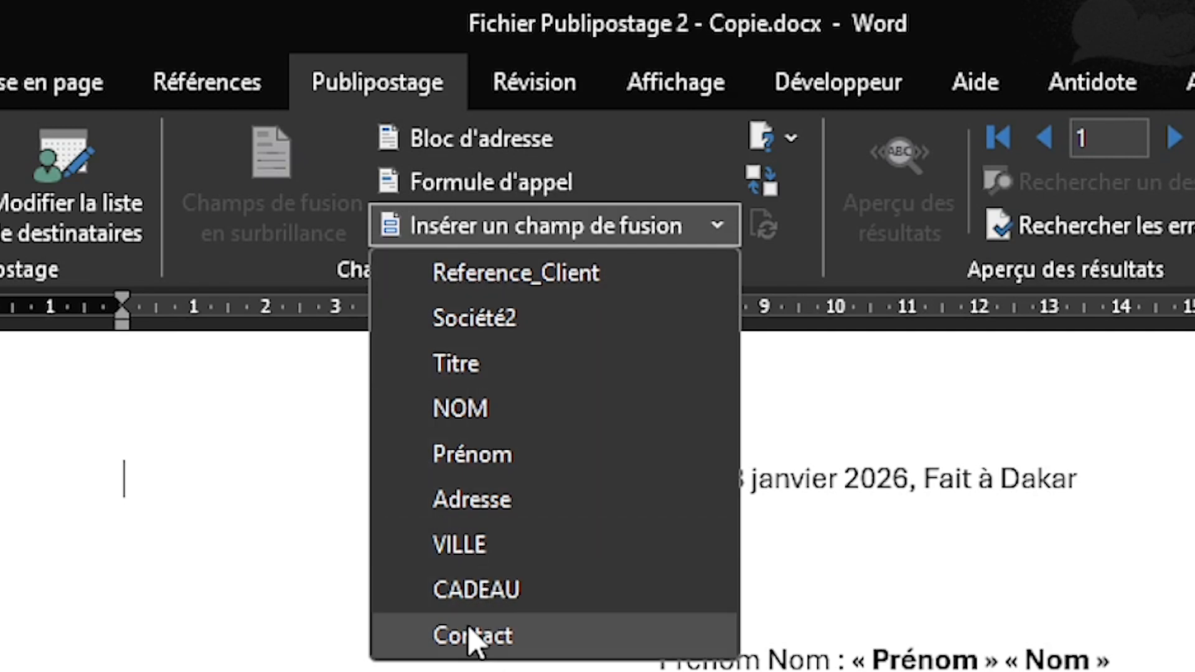
left_click(477, 317)
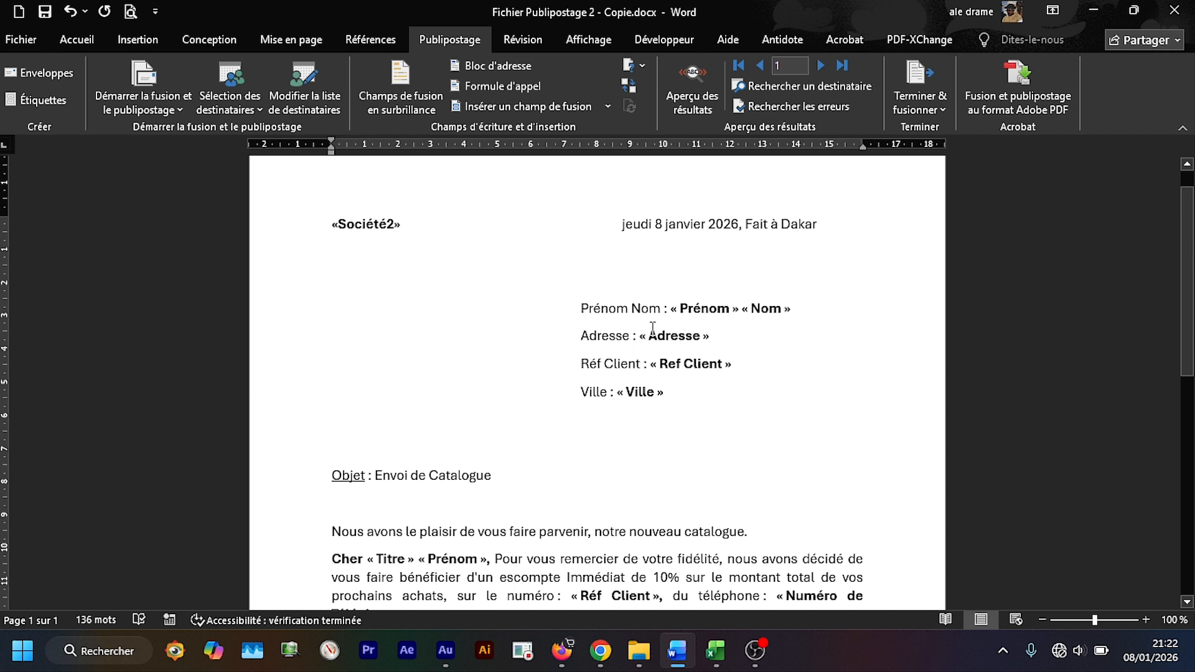
Replace the « Prénom » and « Nom » placeholders on the Prénom Nom line with the Prénom and NOM merge fields, separated by a space
left_click(807, 303)
key("BackSpace")
key("BackSpace")
key("BackSpace")
key("BackSpace")
key("BackSpace")
key("BackSpace")
key("BackSpace")
key("BackSpace")
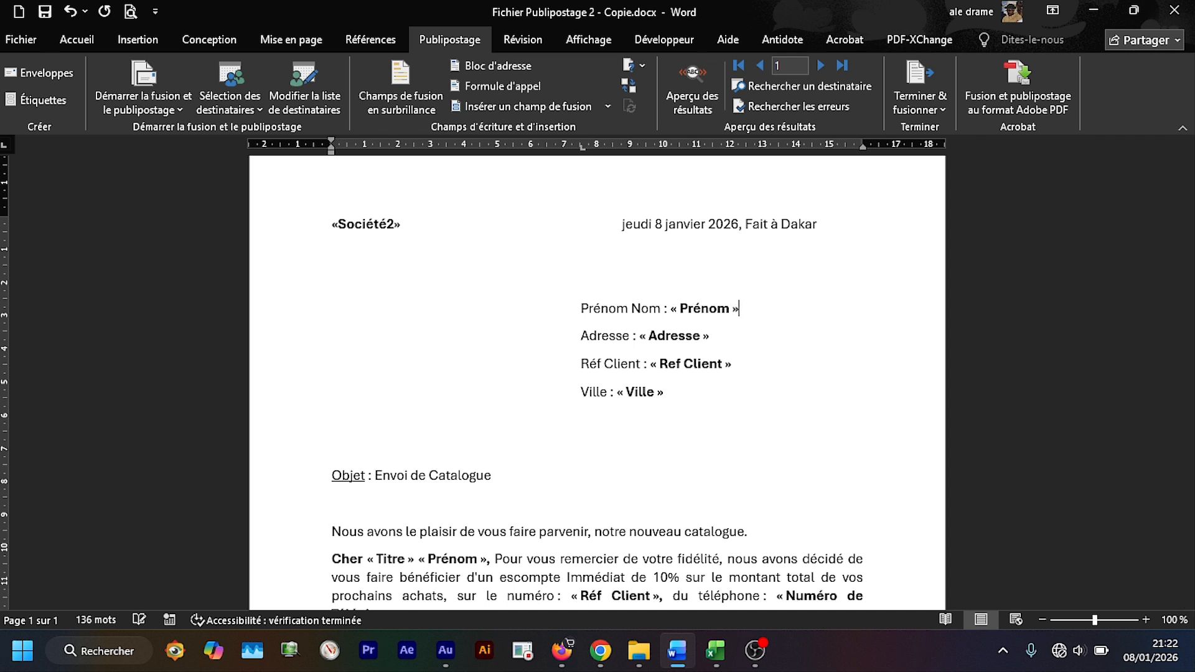
key("BackSpace")
key("BackSpace")
key("BackSpace")
key("BackSpace")
key("BackSpace")
key("BackSpace")
key("BackSpace")
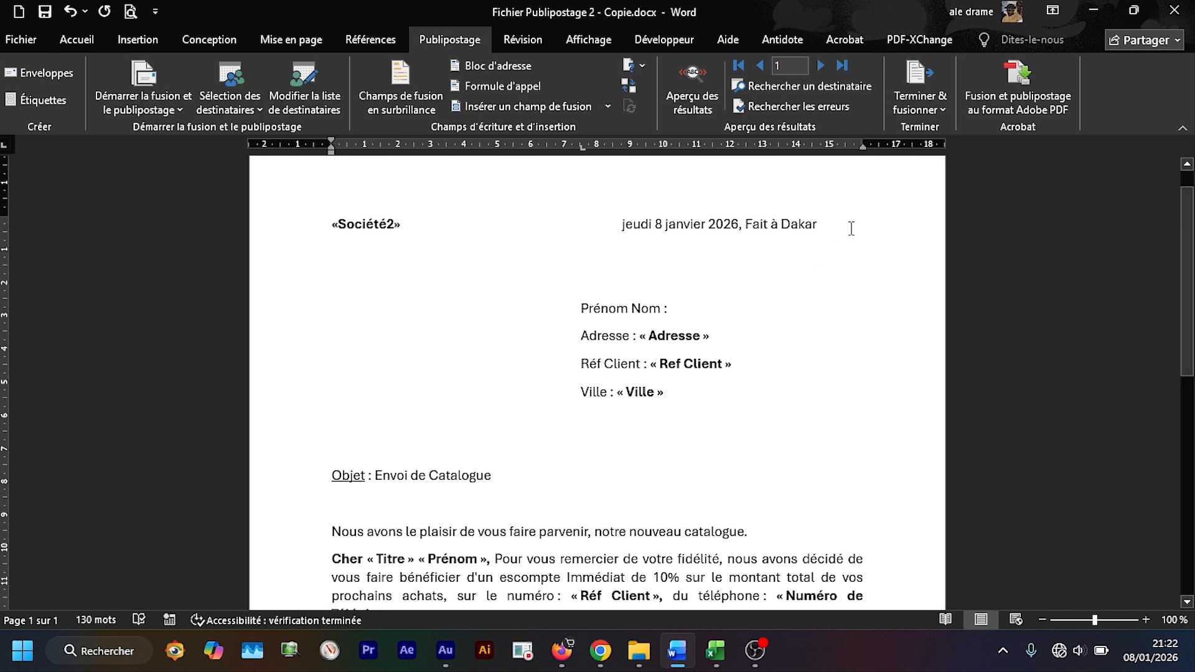
left_click(609, 105)
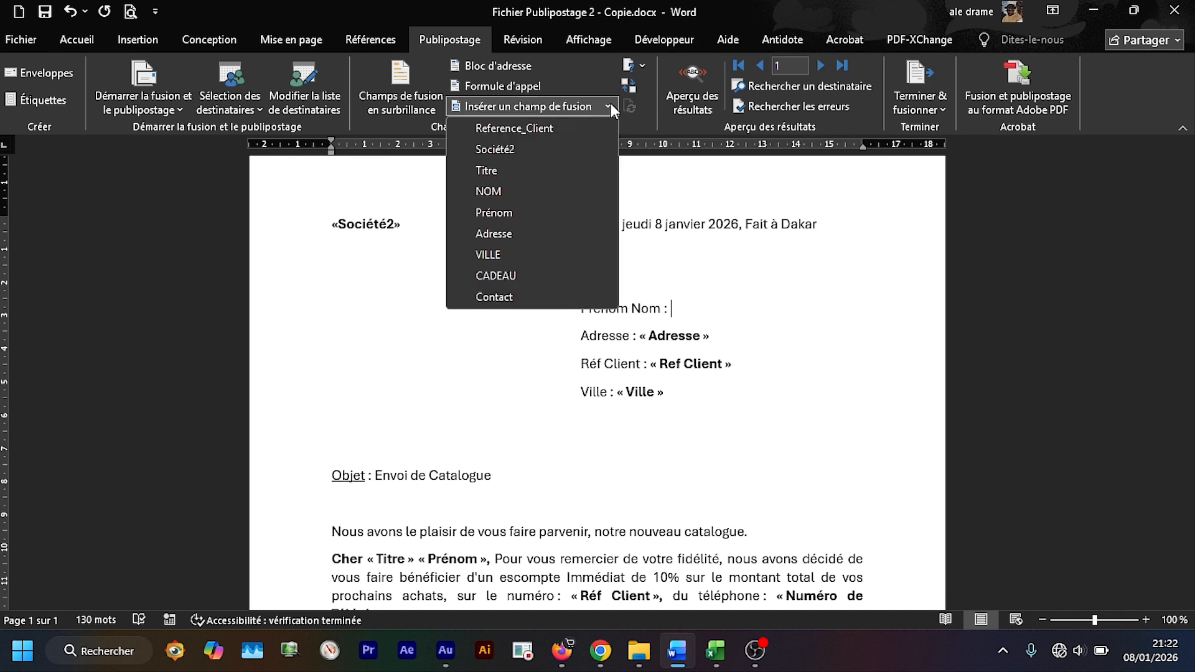
left_click(486, 213)
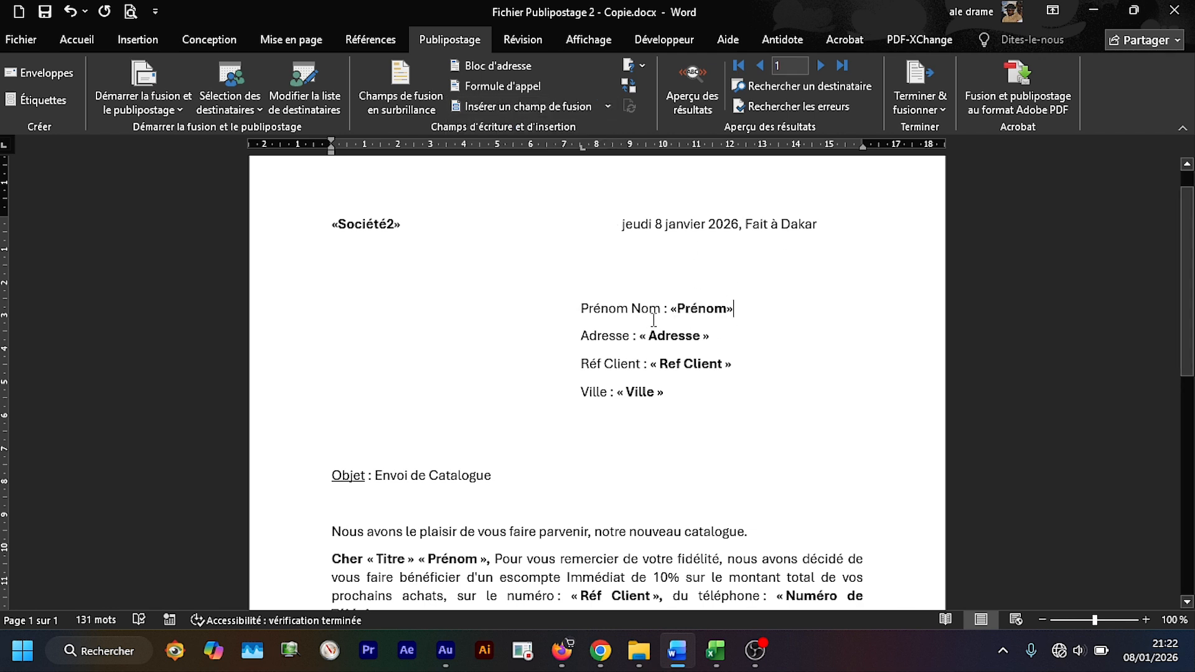
left_click(609, 107)
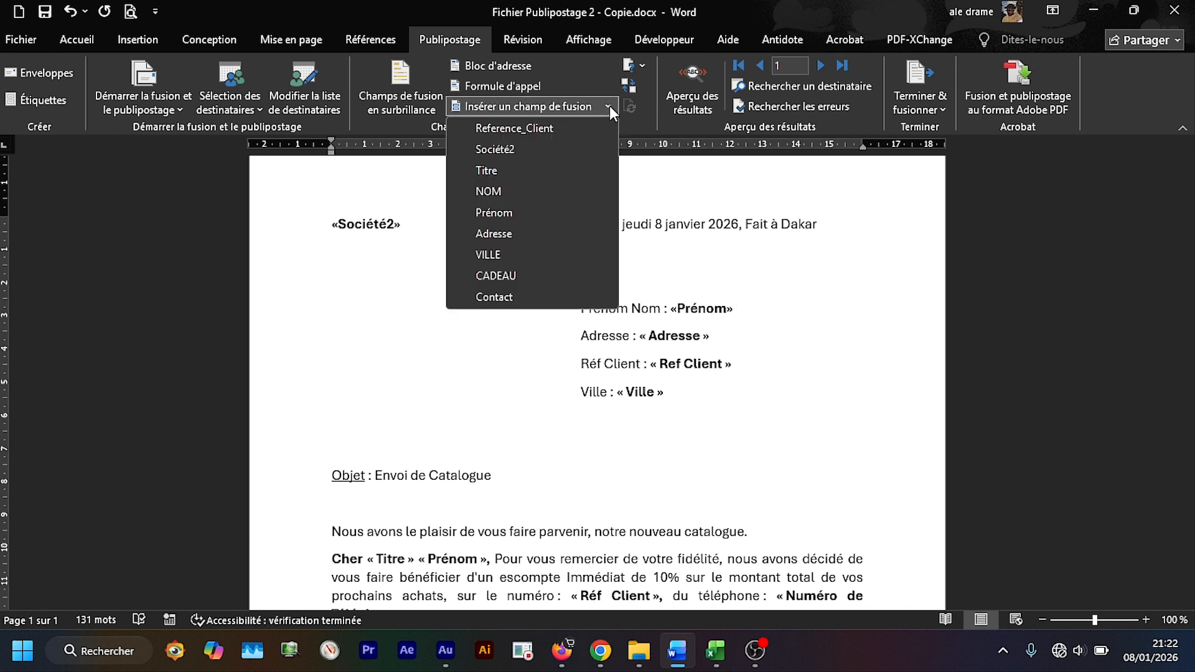
left_click(521, 192)
Replace the « Adresse » placeholder in the recipient block with the Adresse merge field
left_click_drag(711, 339, 645, 344)
key("Delete")
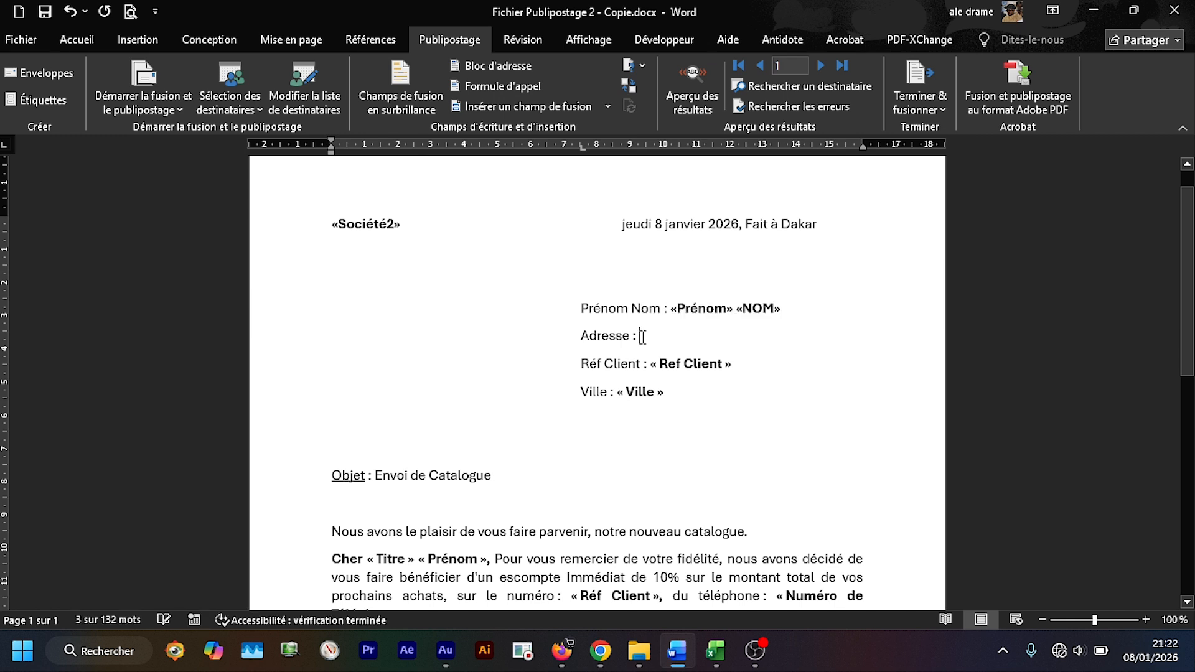
left_click(608, 107)
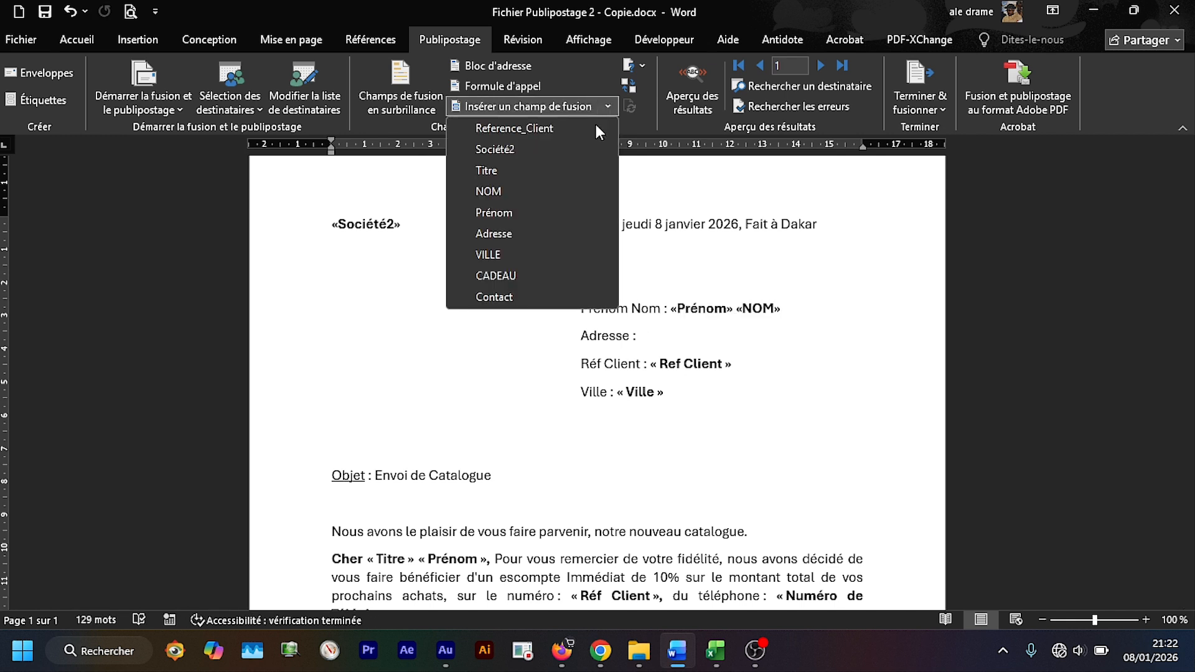
left_click(529, 237)
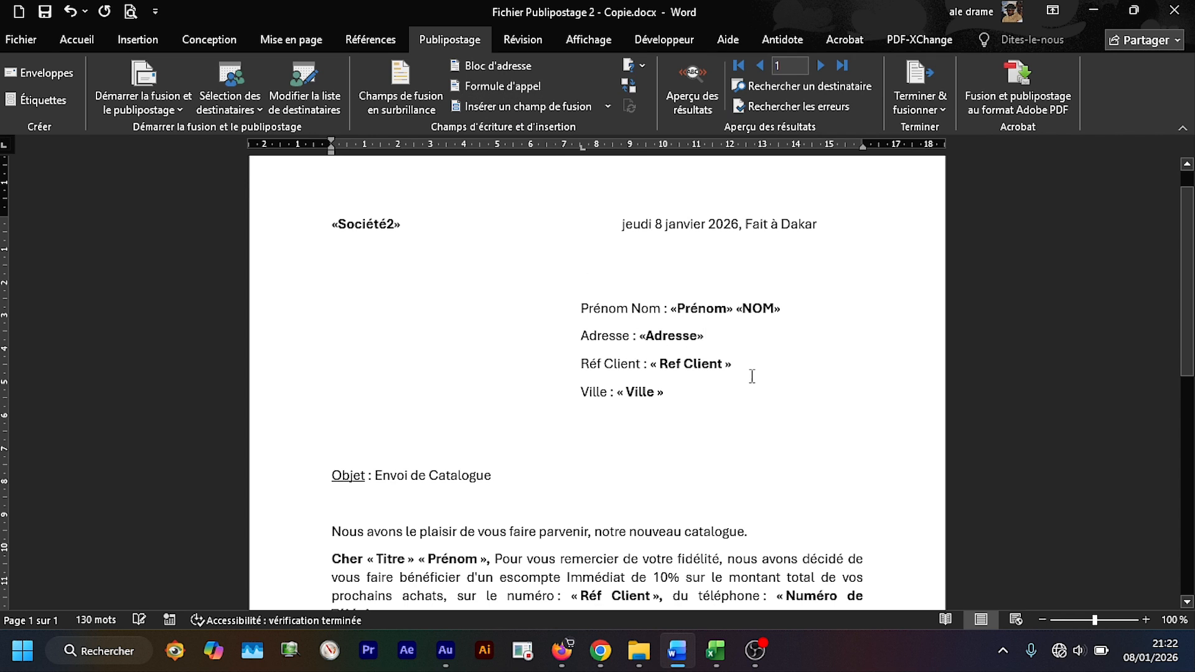
Replace the « Ref Client » placeholder in the recipient block with the Reference_Client merge field
left_click_drag(742, 366, 652, 367)
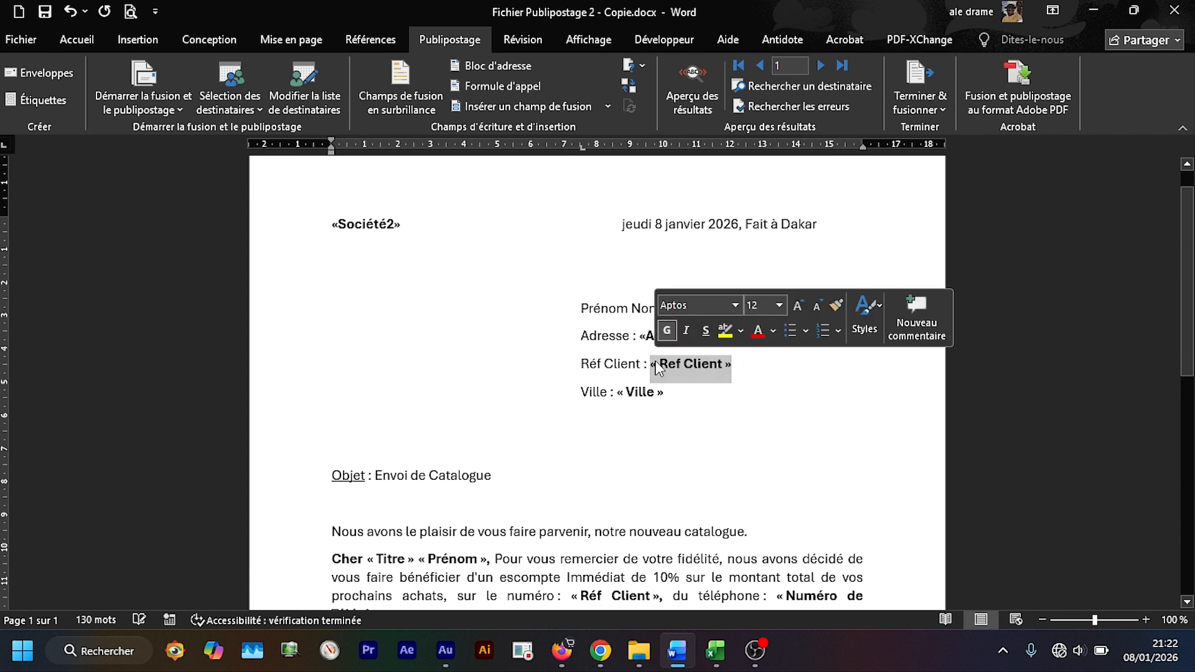
key("Delete")
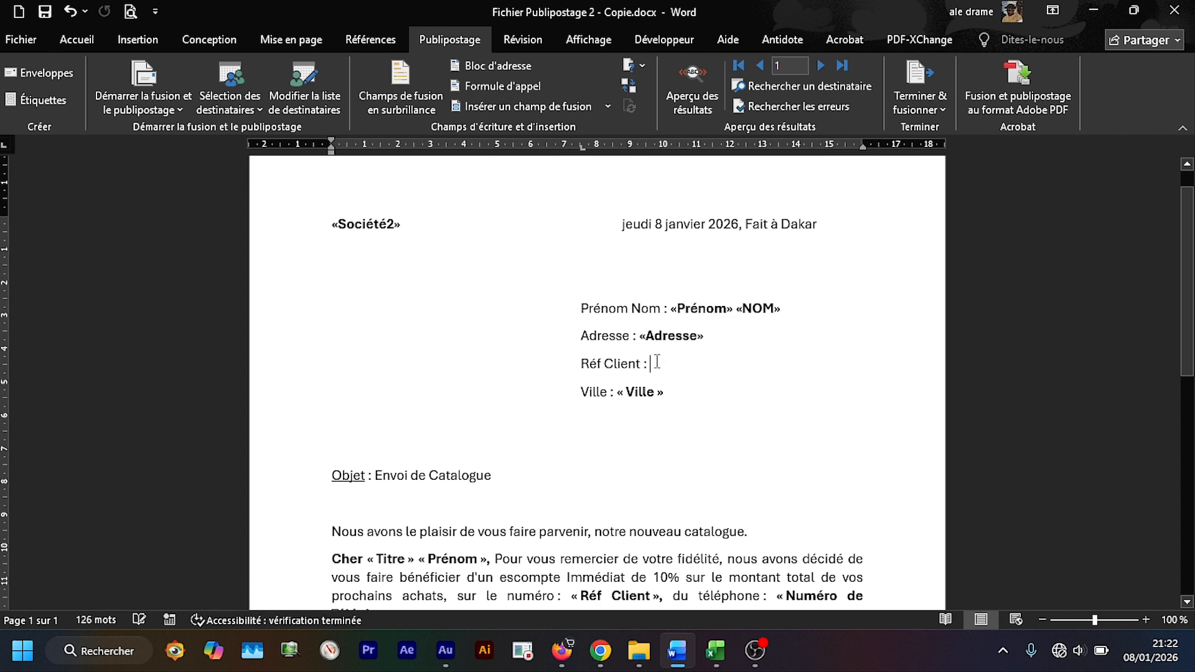
left_click(606, 104)
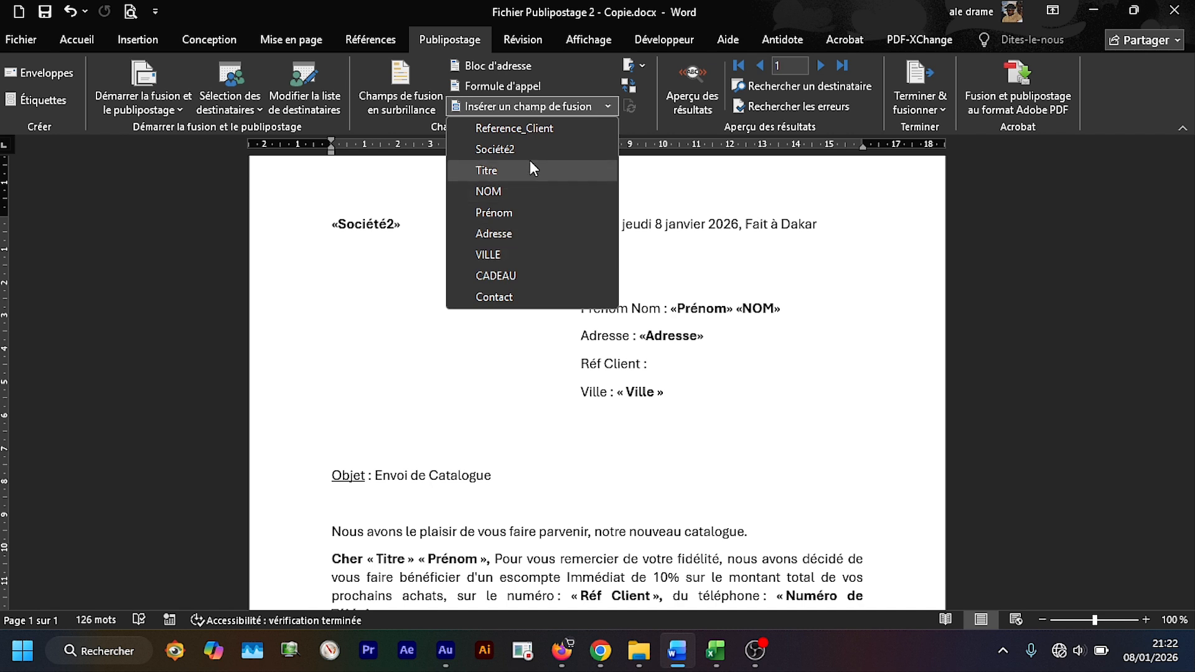
left_click(527, 132)
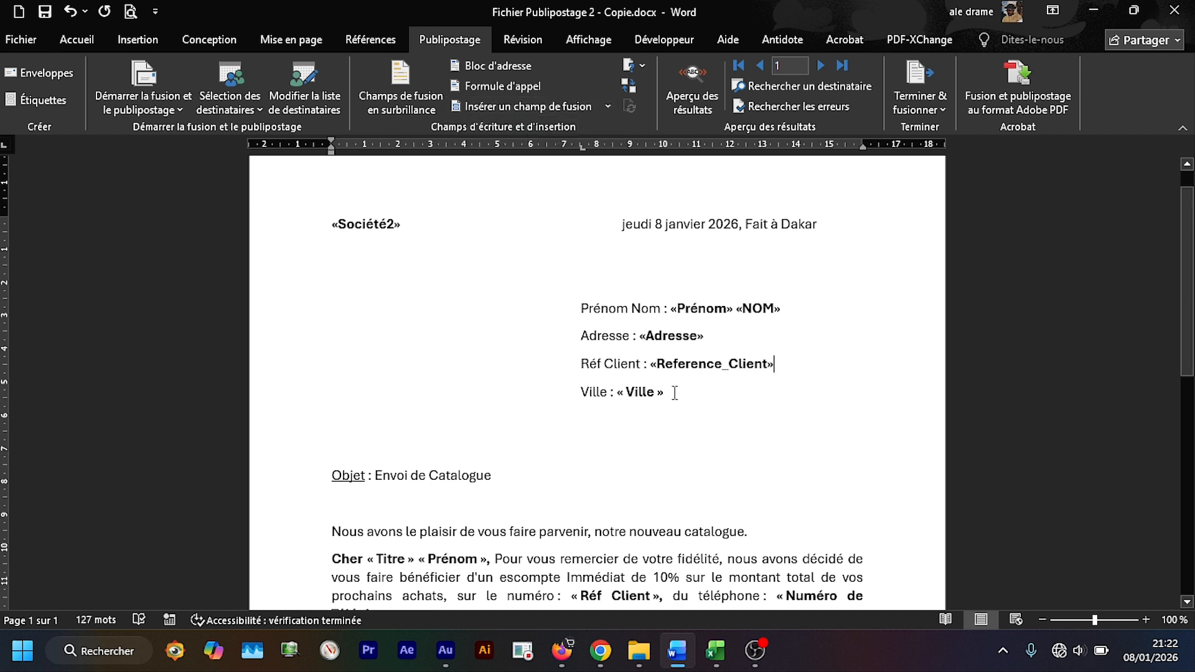
Replace the « Ville » placeholder in the recipient block with the VILLE merge field
left_click_drag(674, 393, 626, 397)
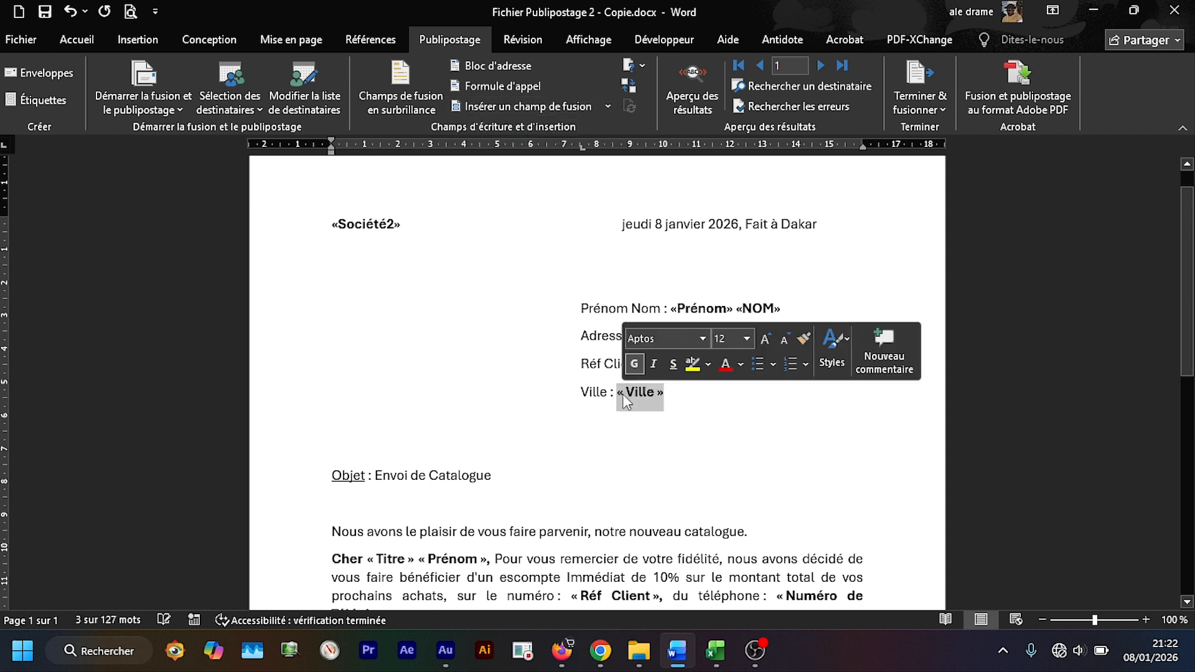
key("Delete")
left_click(612, 105)
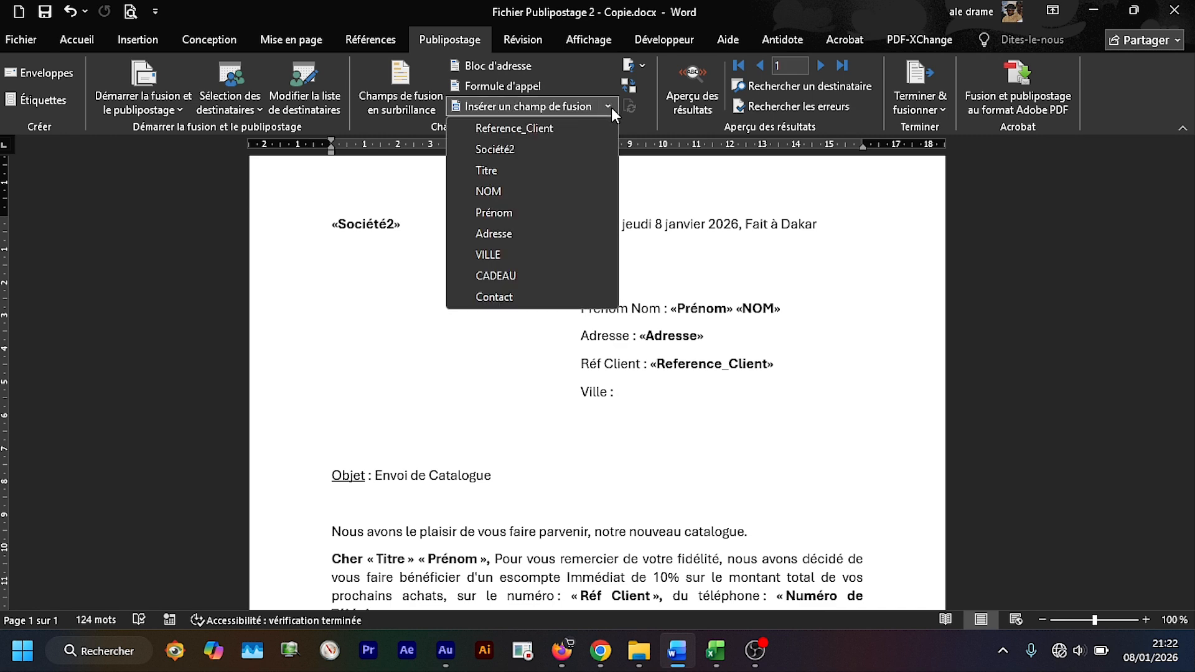
left_click(506, 258)
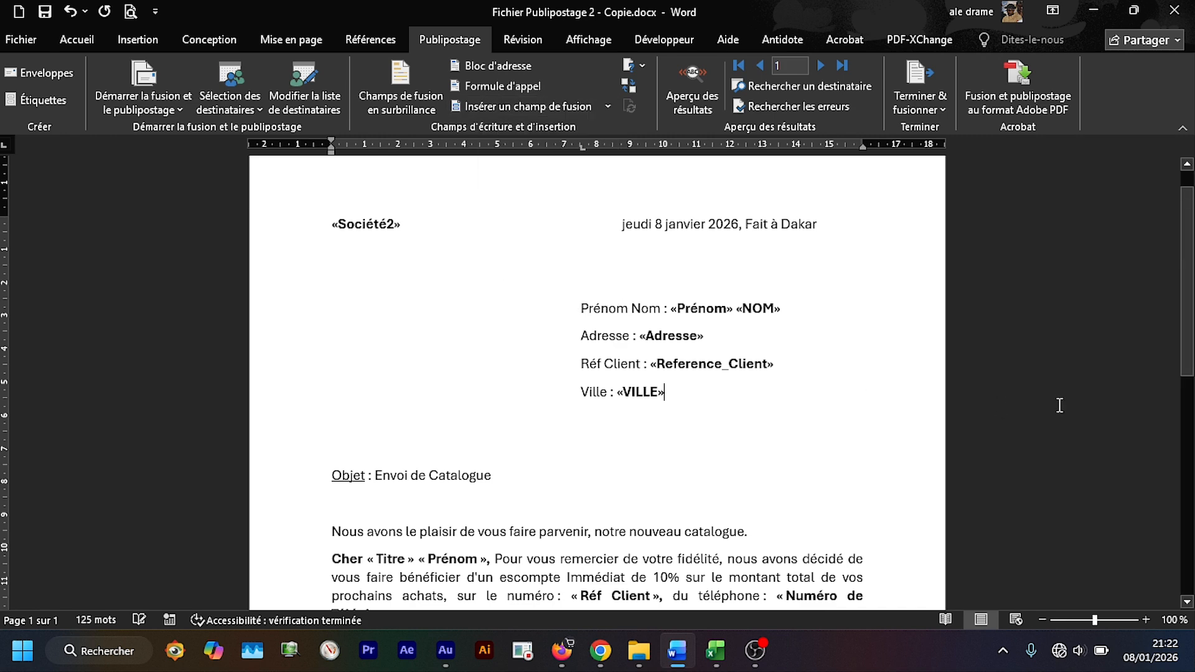
Replace the « Titre » placeholder after « Cher » in the body paragraph about the 10% discount with the Titre merge field
left_click_drag(1191, 288, 1191, 336)
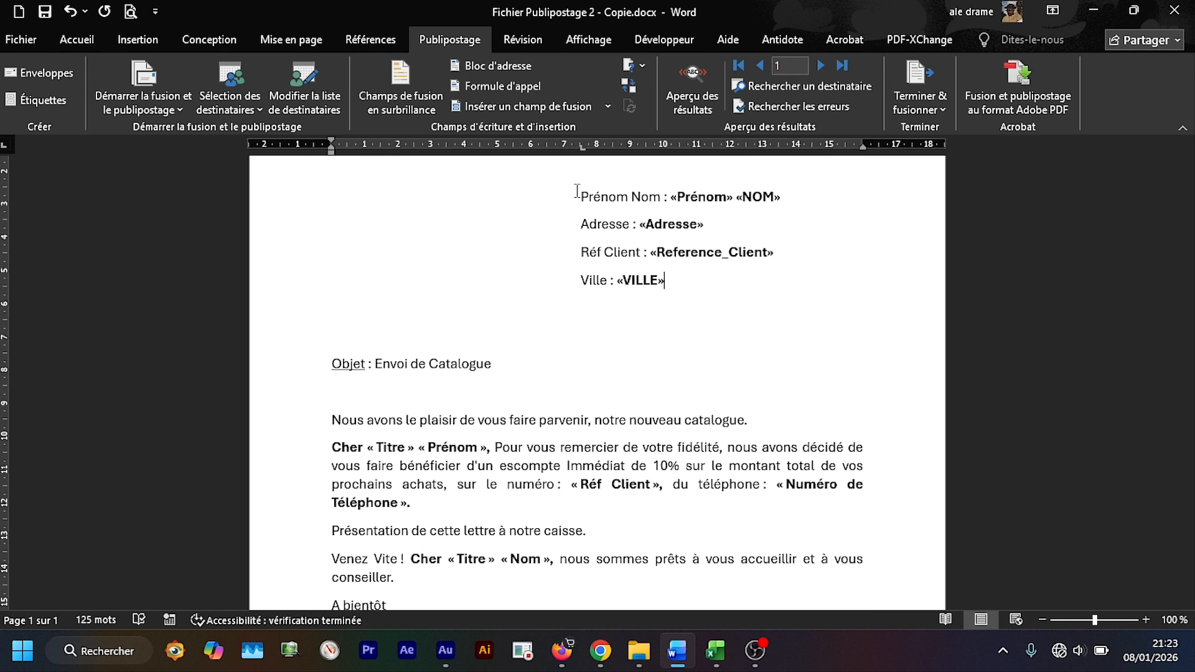
left_click_drag(1190, 277, 1190, 354)
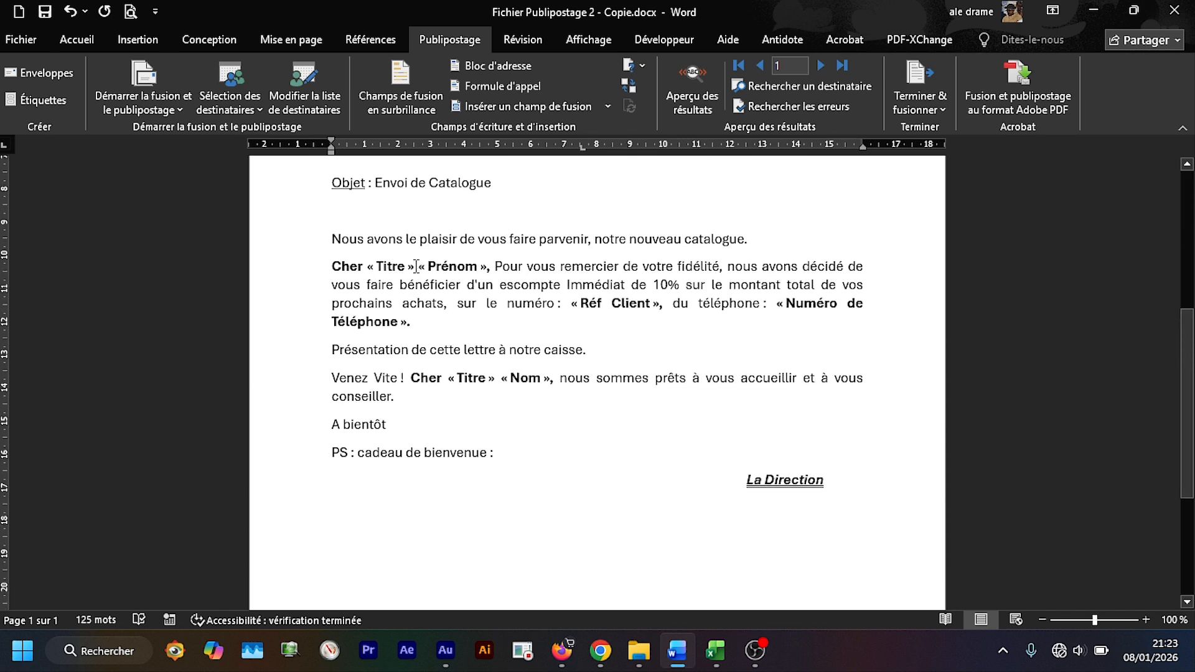
key("BackSpace")
key("BackSpace")
key("BackSpace")
key("BackSpace")
key("BackSpace")
key("BackSpace")
key("BackSpace")
key("BackSpace")
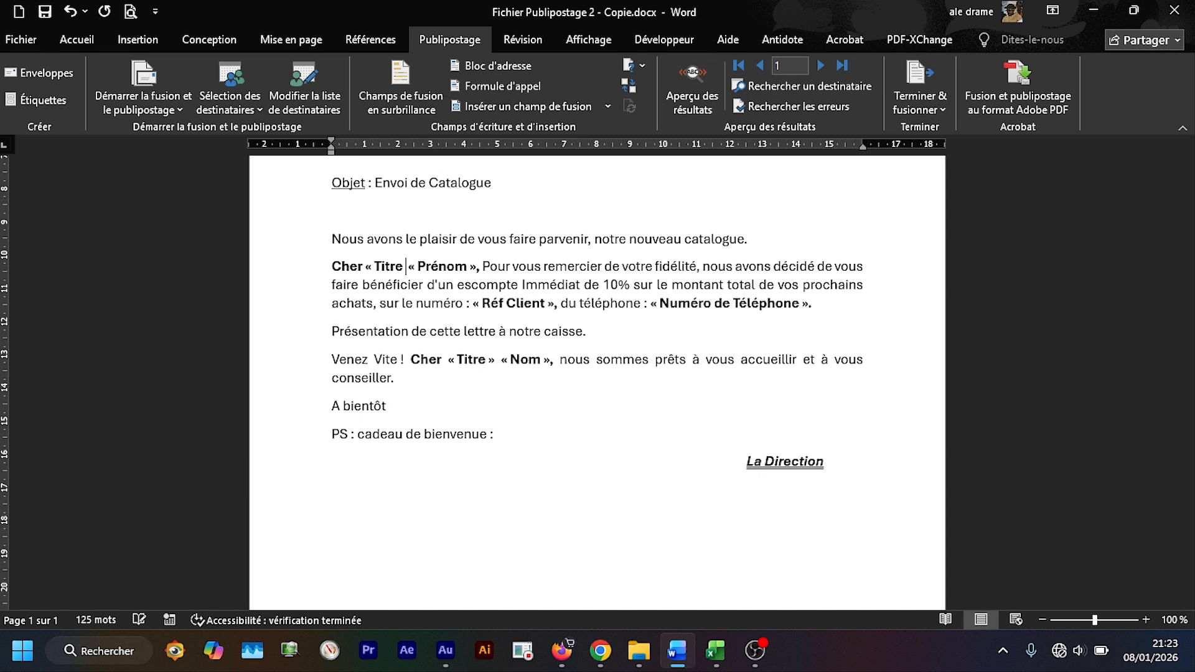
key("BackSpace")
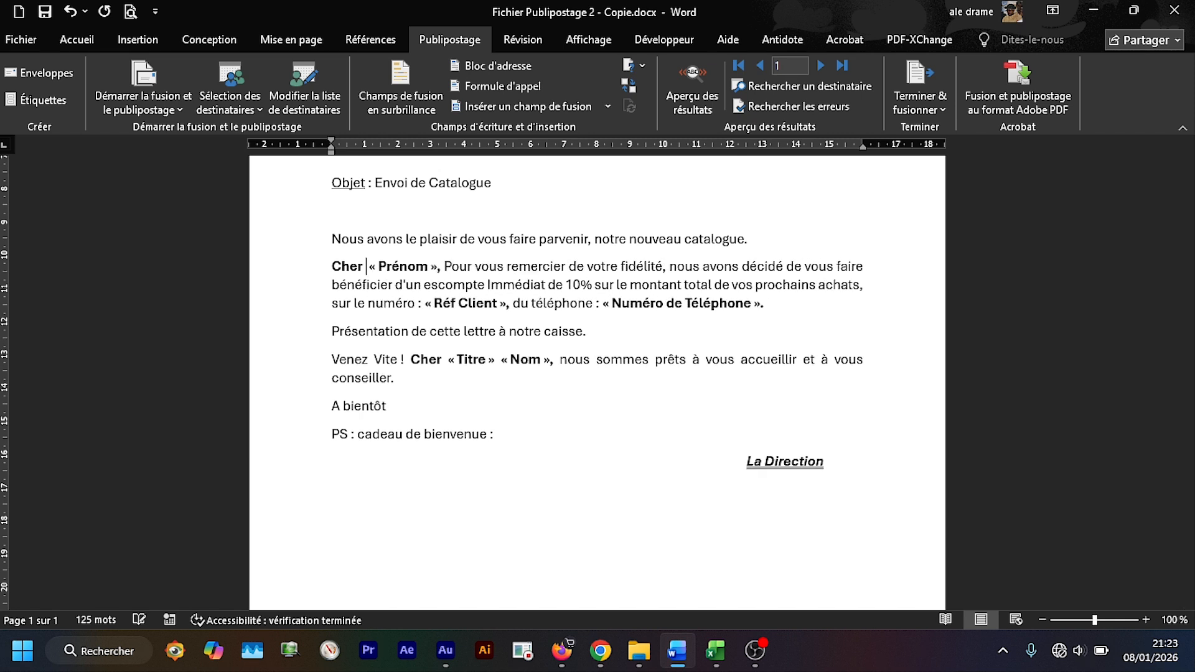
left_click(608, 107)
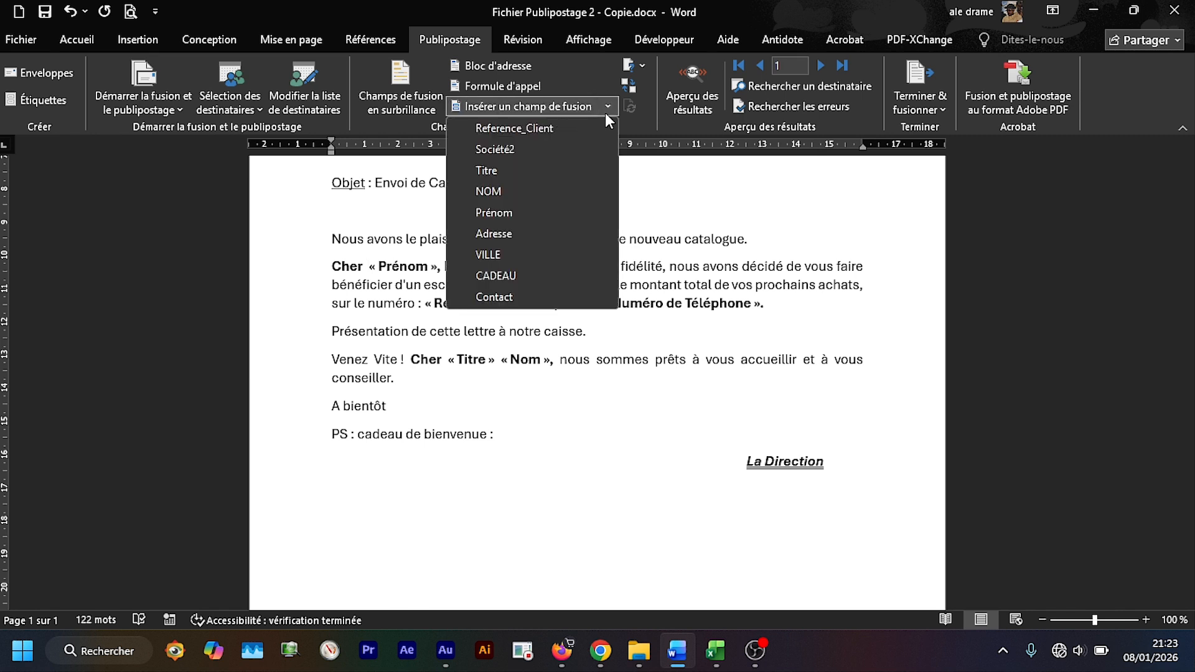
left_click(510, 171)
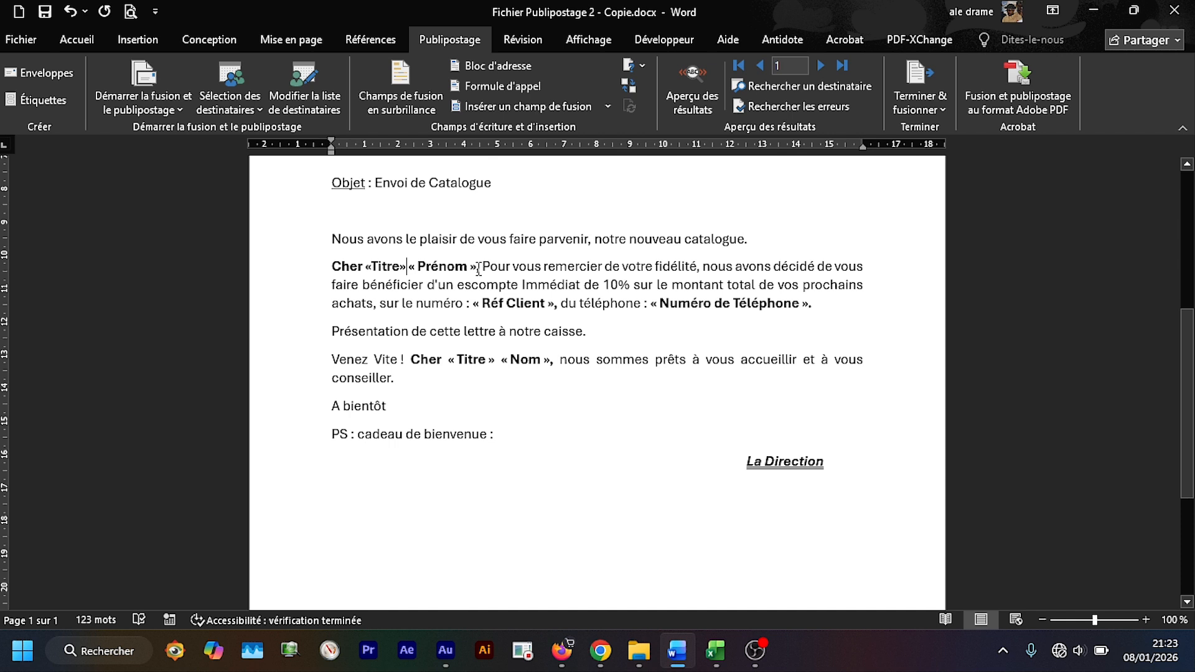
Replace the « Prénom » placeholder following the title in the discount paragraph with the Prénom merge field, keeping the comma
key("BackSpace")
key("BackSpace")
key("BackSpace")
key("BackSpace")
key("BackSpace")
key("BackSpace")
key("BackSpace")
key("BackSpace")
key("BackSpace")
key("BackSpace")
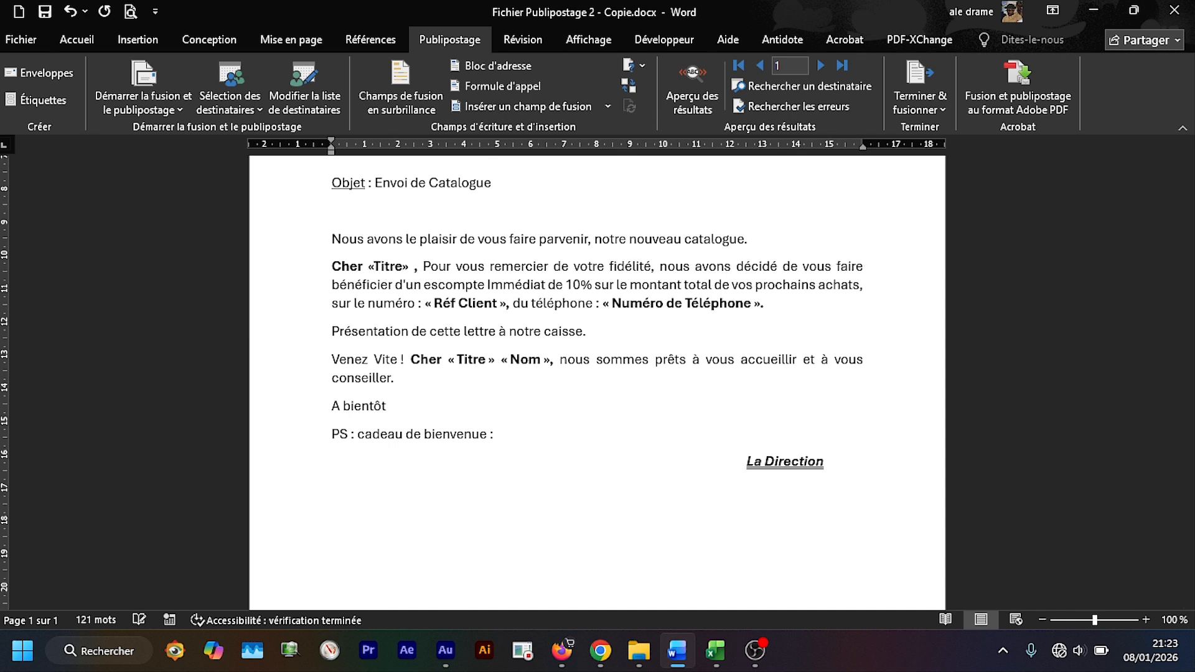
left_click(607, 105)
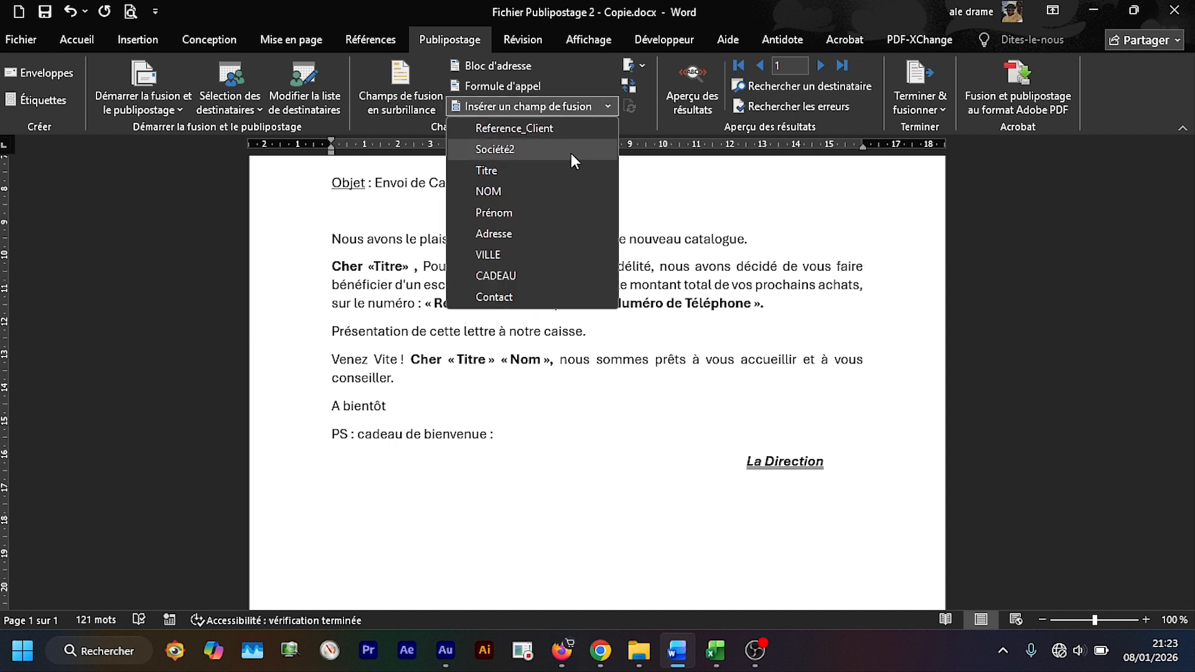
left_click(516, 214)
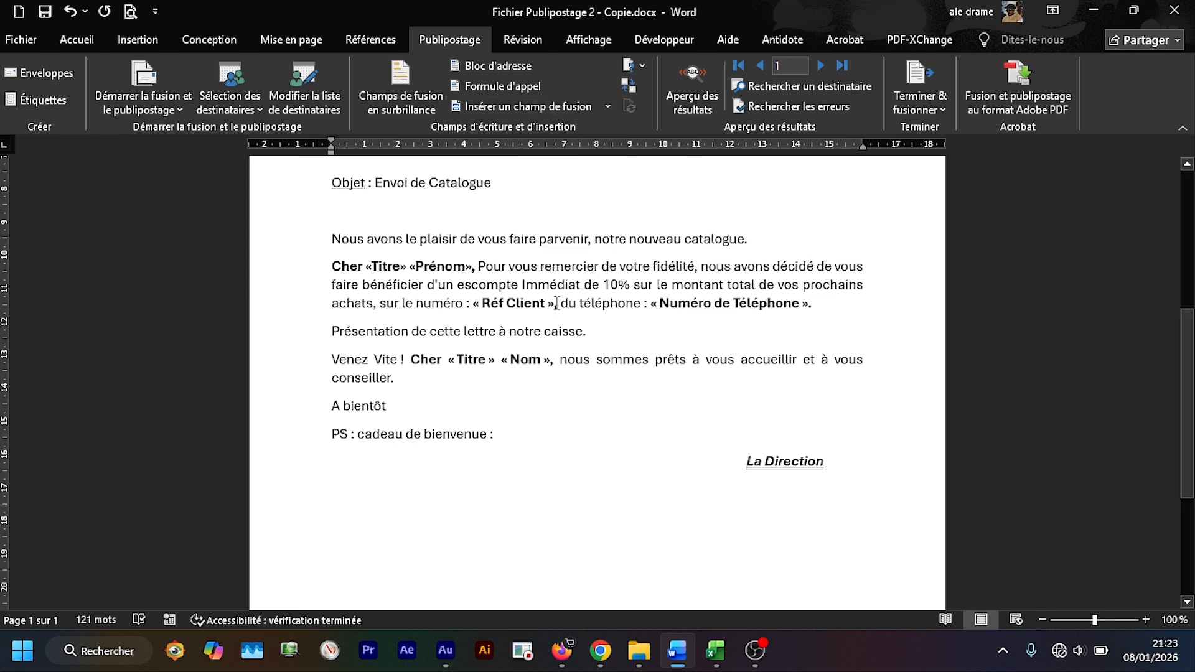
Replace the « Réf Client » placeholder after « sur le numéro : » in the body with the Reference_Client merge field
key("BackSpace")
key("BackSpace")
key("BackSpace")
key("BackSpace")
key("BackSpace")
key("BackSpace")
key("BackSpace")
key("BackSpace")
key("BackSpace")
key("BackSpace")
key("BackSpace")
key("BackSpace")
key("BackSpace")
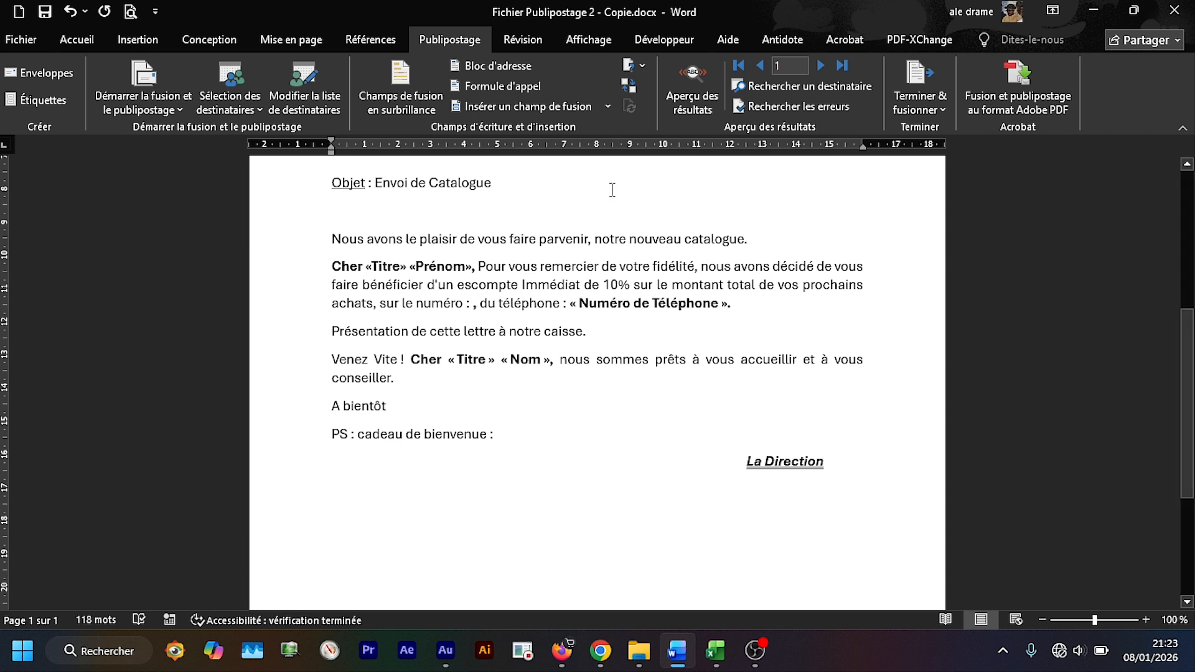
left_click(607, 107)
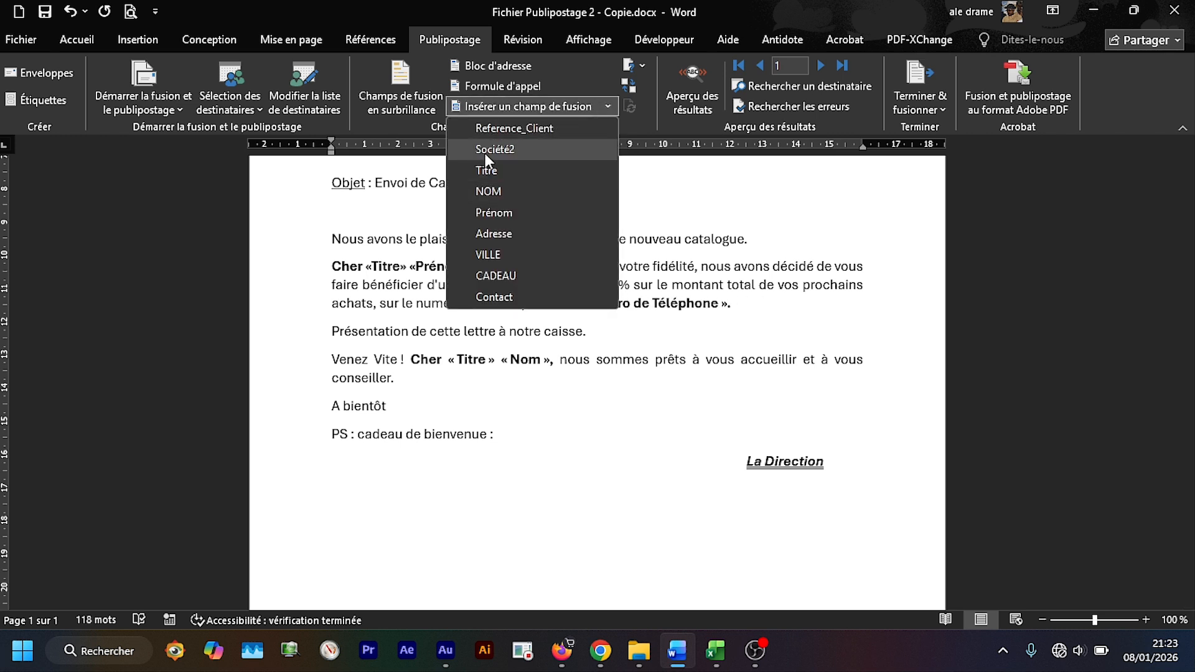
left_click(473, 132)
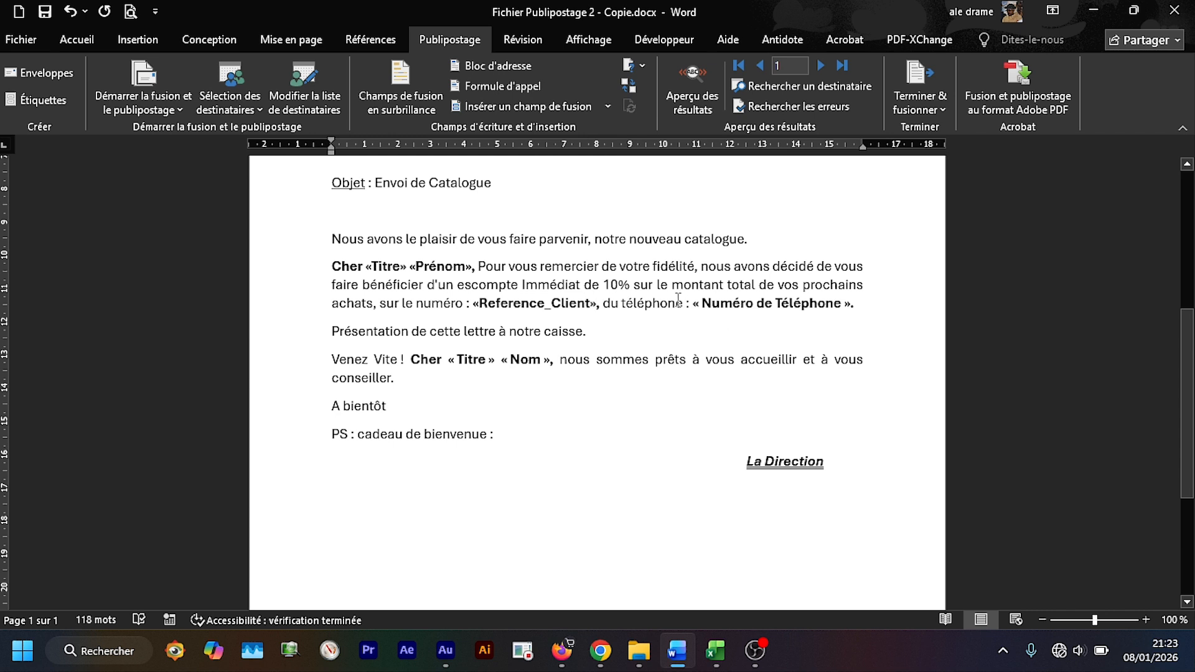
Replace the « Numéro de Téléphone » placeholder after « du téléphone : » with the Contact merge field, keeping the final period
left_click(851, 304)
key("BackSpace")
key("BackSpace")
key("BackSpace")
key("BackSpace")
key("BackSpace")
key("BackSpace")
key("BackSpace")
key("BackSpace")
key("BackSpace")
key("BackSpace")
key("BackSpace")
key("BackSpace")
key("BackSpace")
key("BackSpace")
key("BackSpace")
key("BackSpace")
key("BackSpace")
key("BackSpace")
key("BackSpace")
key("BackSpace")
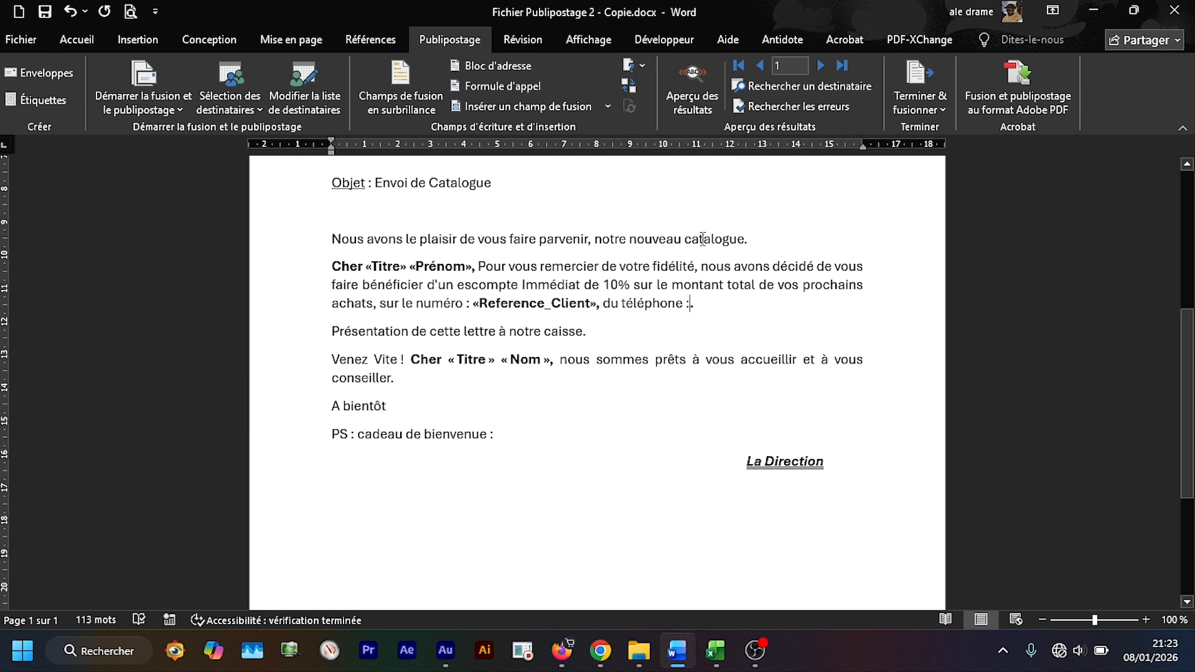
left_click(610, 103)
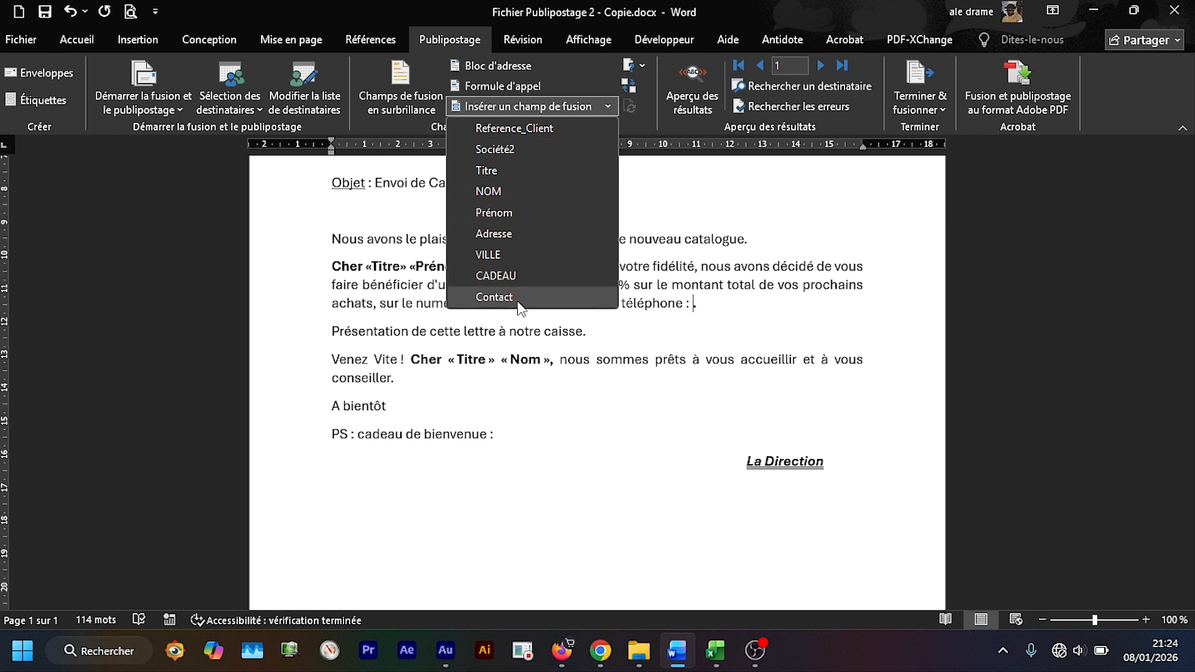
left_click(494, 297)
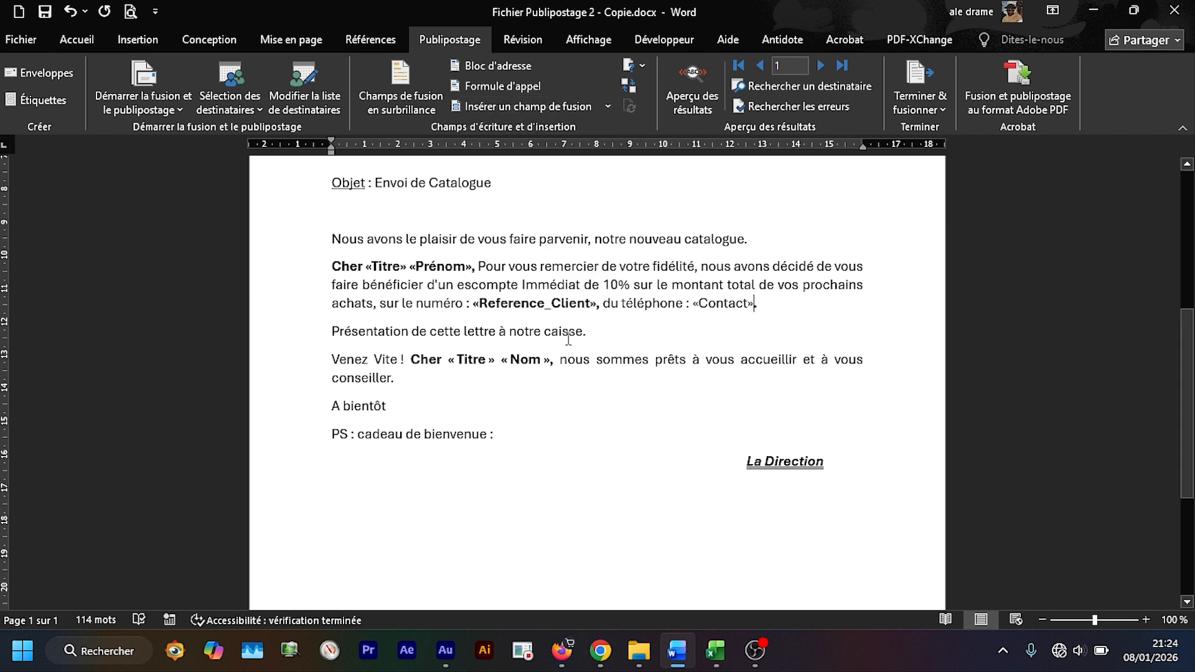
Replace the « Titre » placeholder in the « Venez Vite ! » sentence with the Titre merge field
left_click(498, 361)
key("BackSpace")
key("BackSpace")
key("BackSpace")
key("BackSpace")
key("BackSpace")
key("BackSpace")
key("BackSpace")
key("BackSpace")
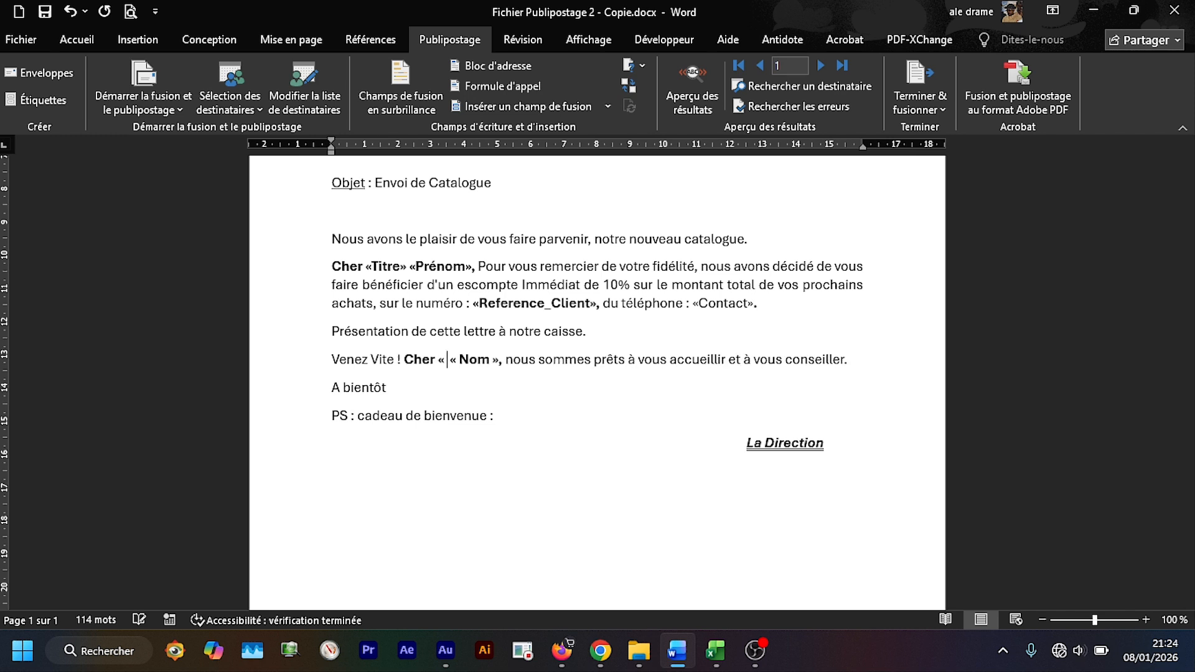
left_click(605, 106)
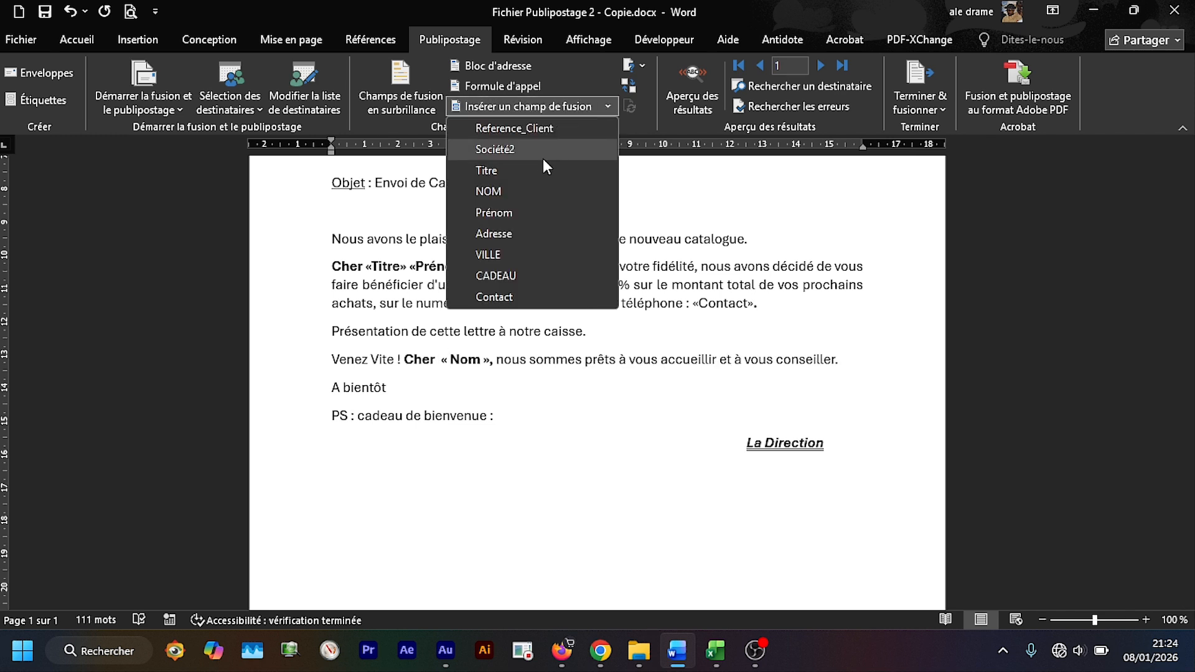
left_click(503, 172)
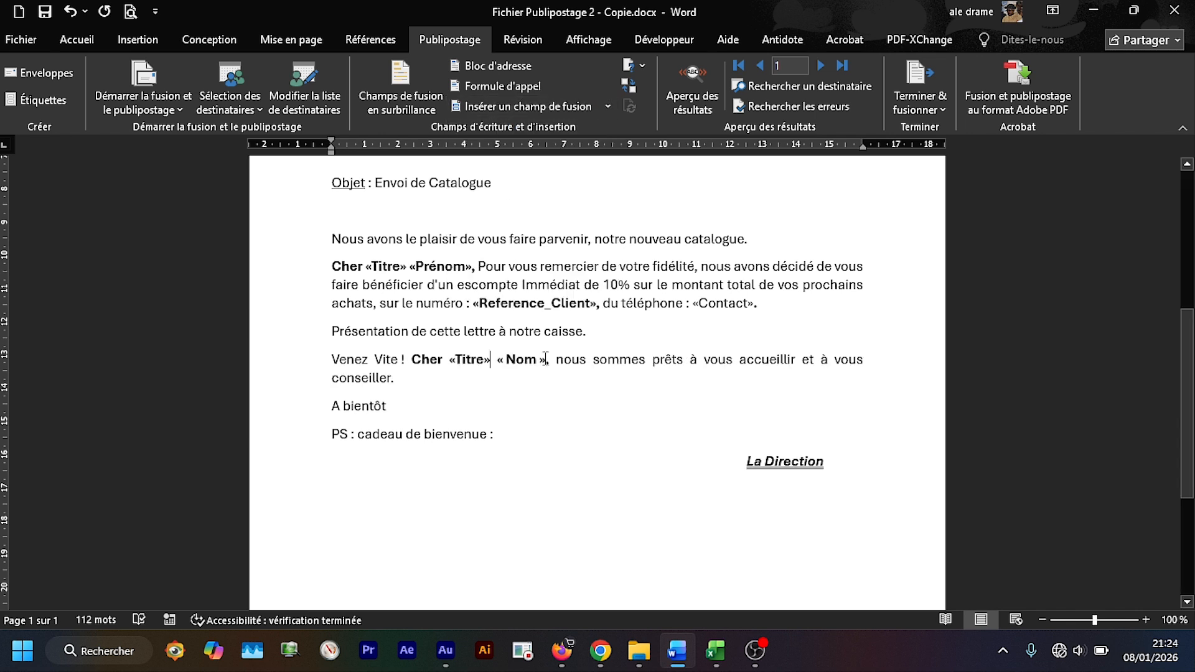
Replace the « Nom » placeholder in the « Venez Vite ! » sentence with the NOM merge field, keeping the comma
key("BackSpace")
key("BackSpace")
key("BackSpace")
key("BackSpace")
key("BackSpace")
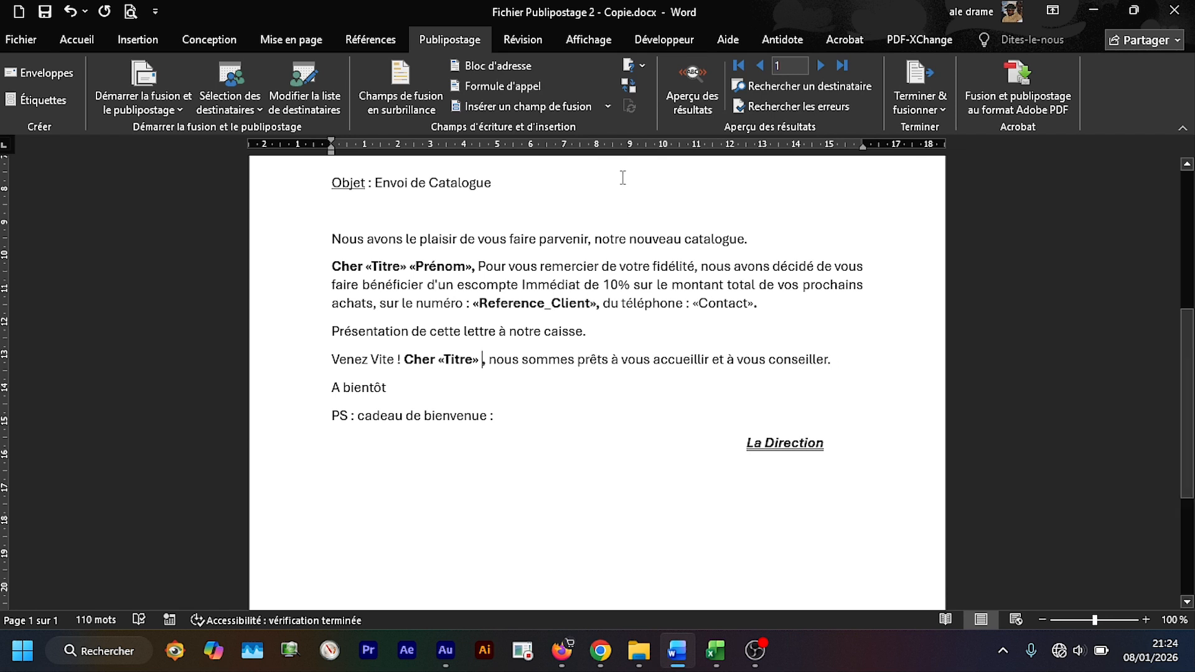
left_click(607, 106)
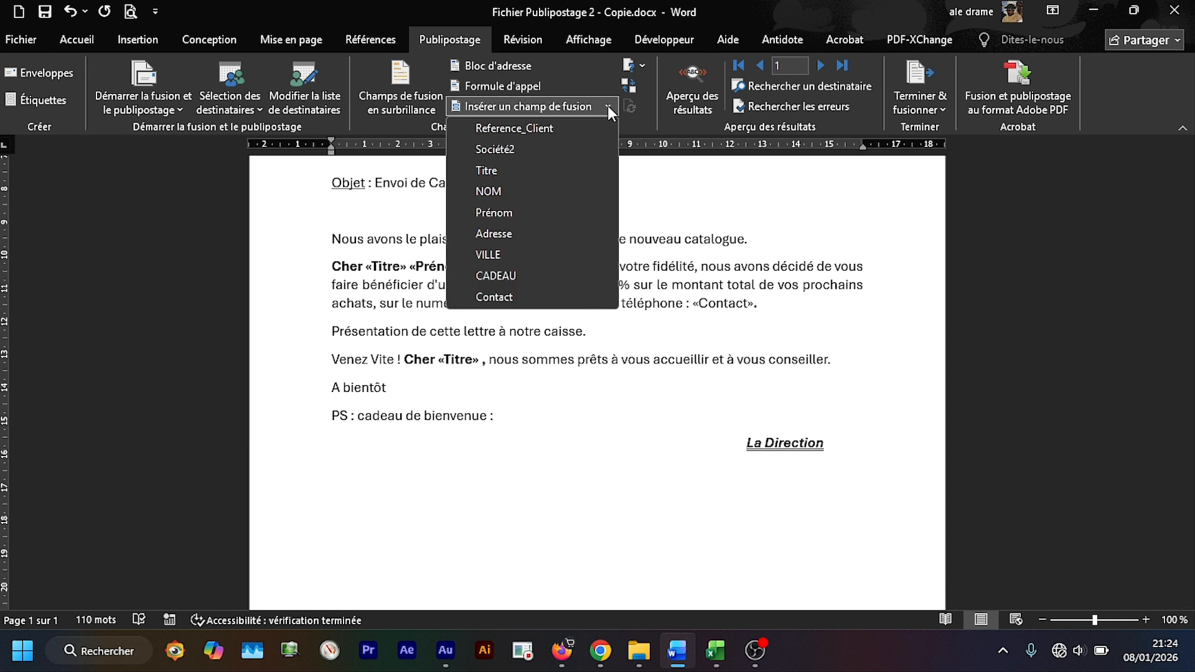
left_click(491, 192)
Make the Contact merge field and its final period bold in the discount paragraph
left_click_drag(759, 303, 694, 303)
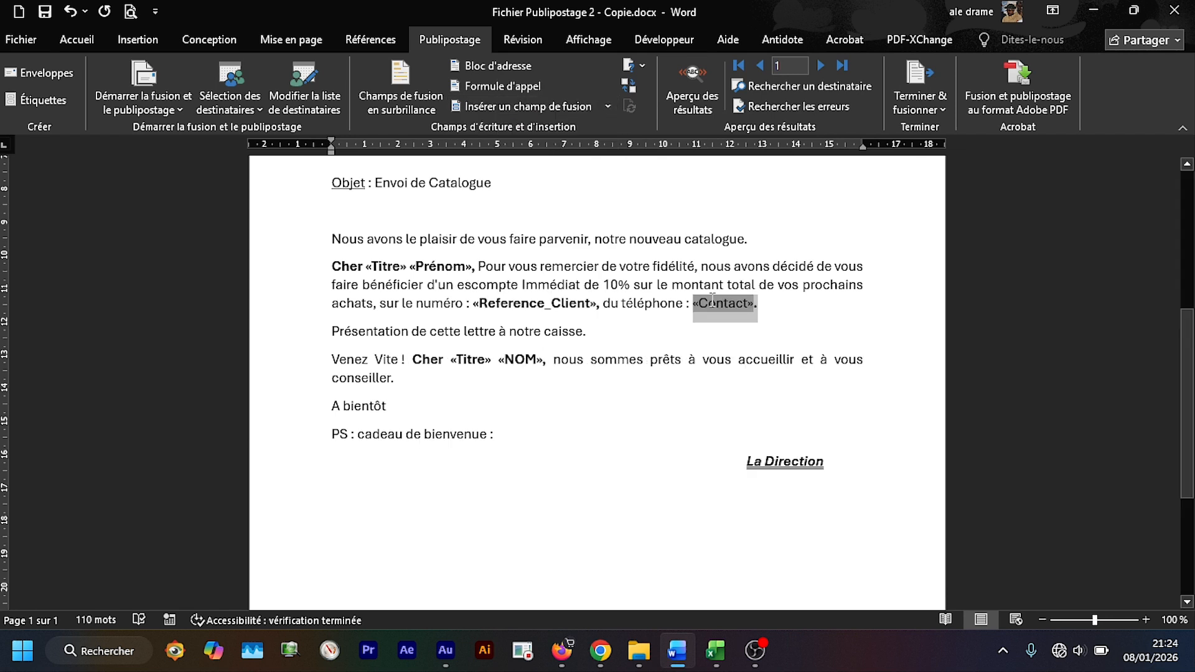
left_click(76, 42)
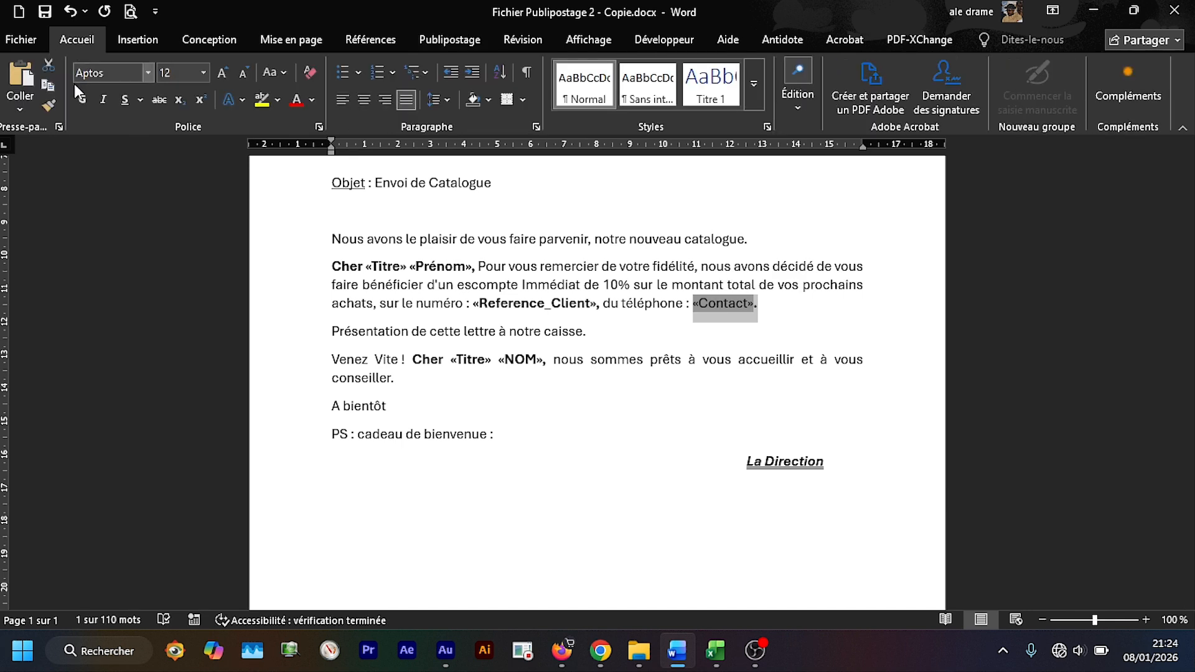
left_click(82, 100)
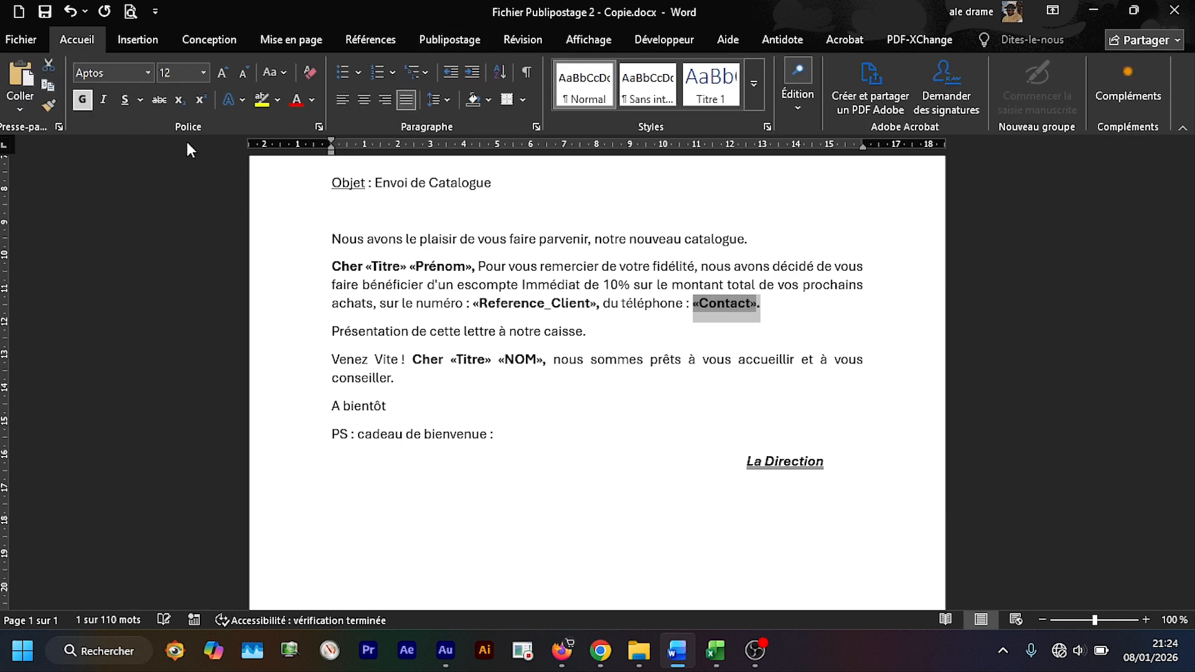
left_click(831, 281)
Preview the merge results and examine the first recipient's letter, checking both the header block and the body
left_click_drag(1189, 385, 1190, 266)
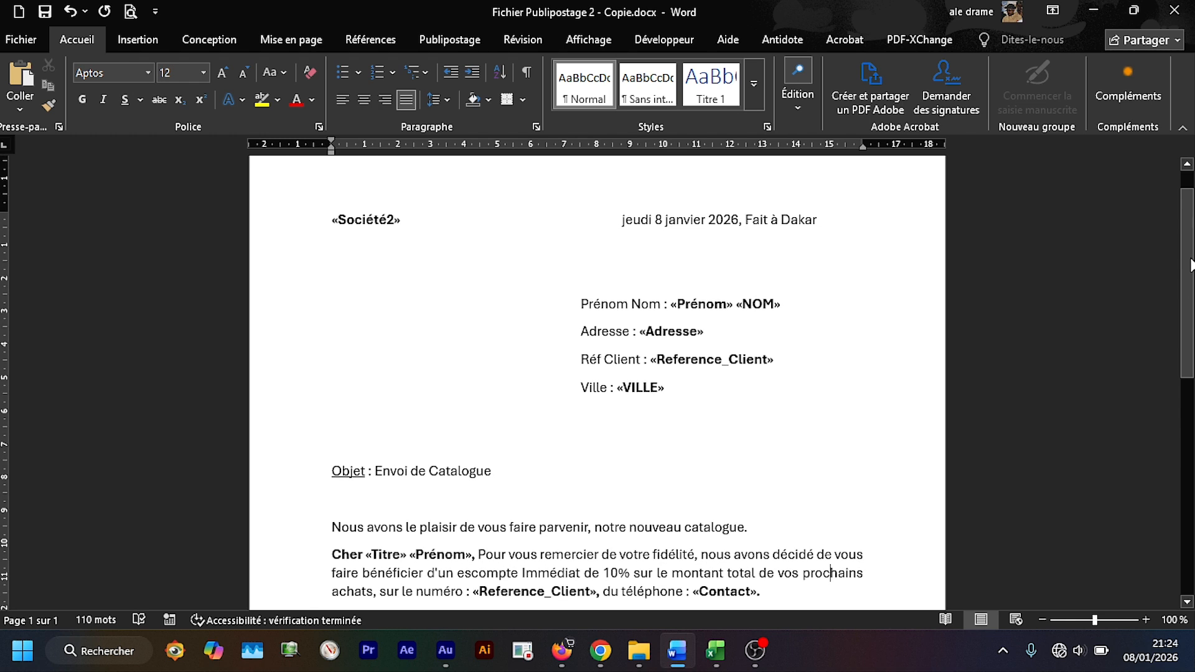
left_click_drag(1190, 267, 1168, 353)
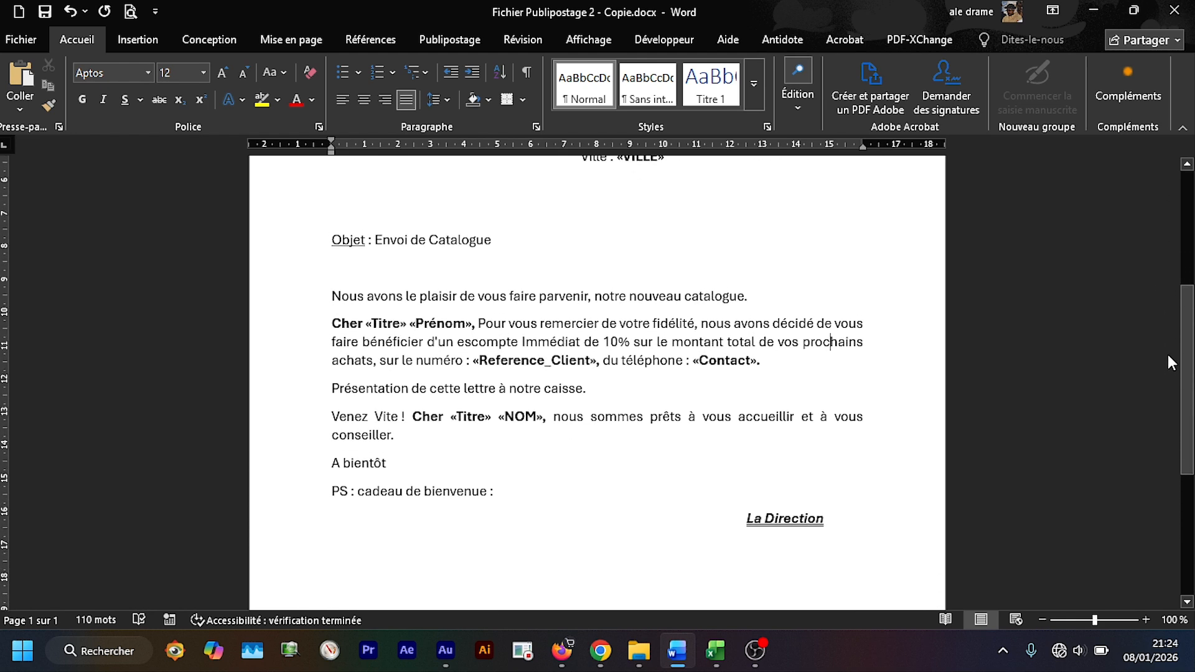
left_click(454, 36)
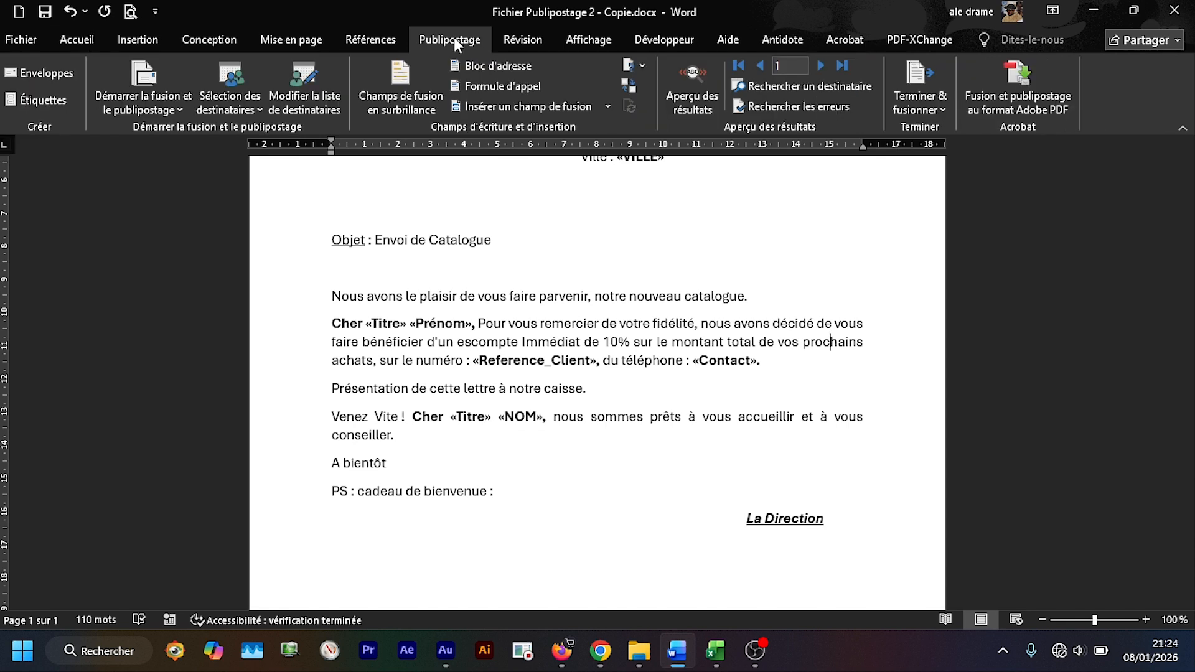
left_click(689, 104)
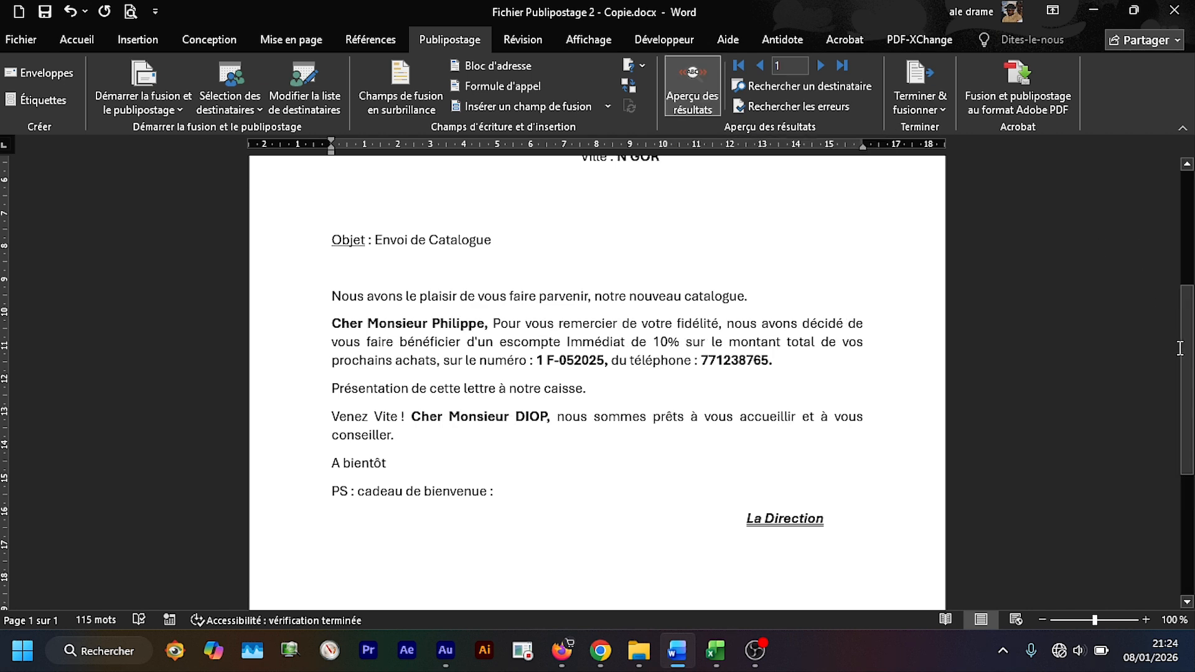
scroll(1192, 338, "up", 1)
scroll(1192, 338, "up", 5)
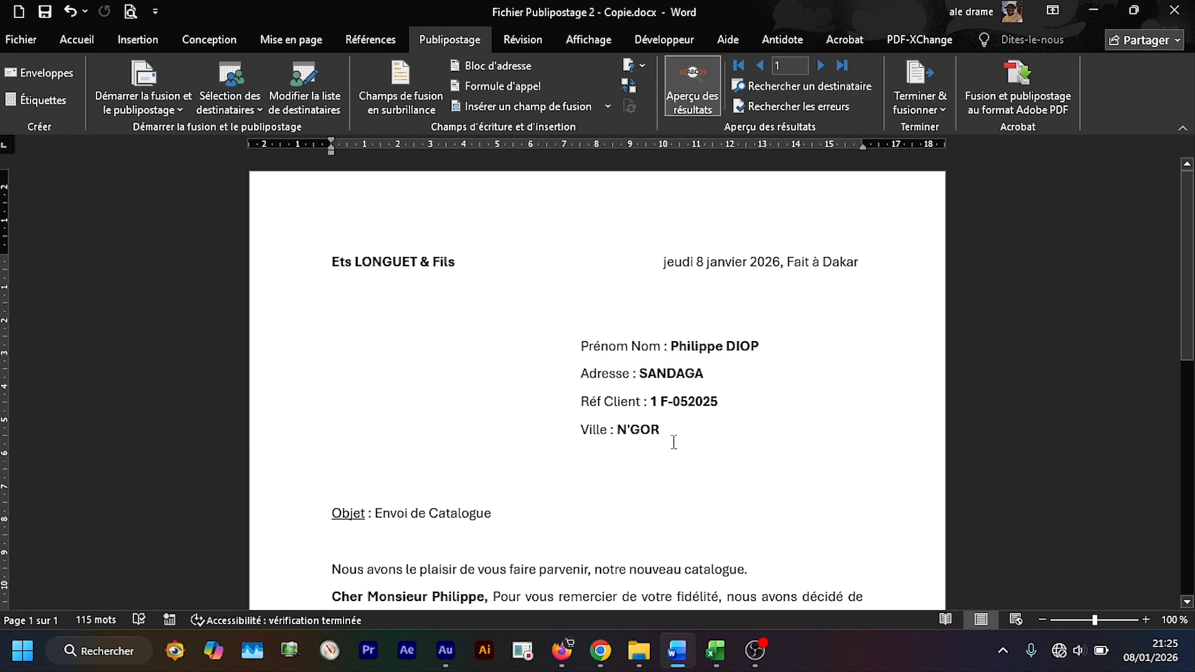
scroll(1089, 234, "down", 5)
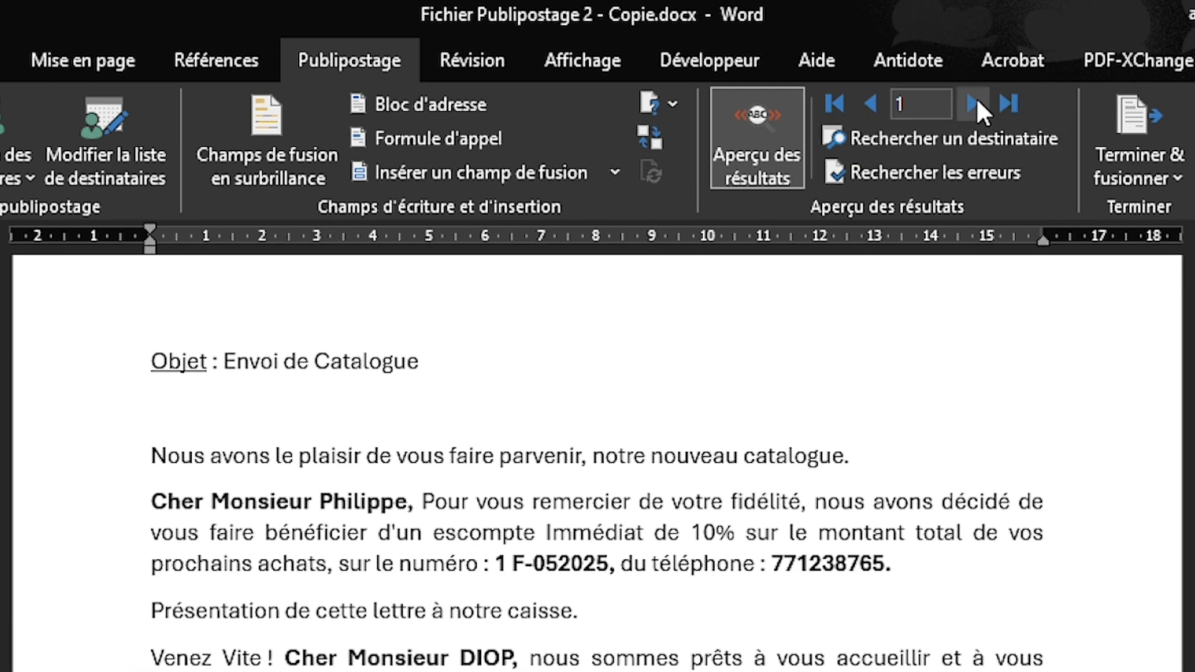
Preview record 2, examine its header and body, and return to the merge field view
left_click(973, 103)
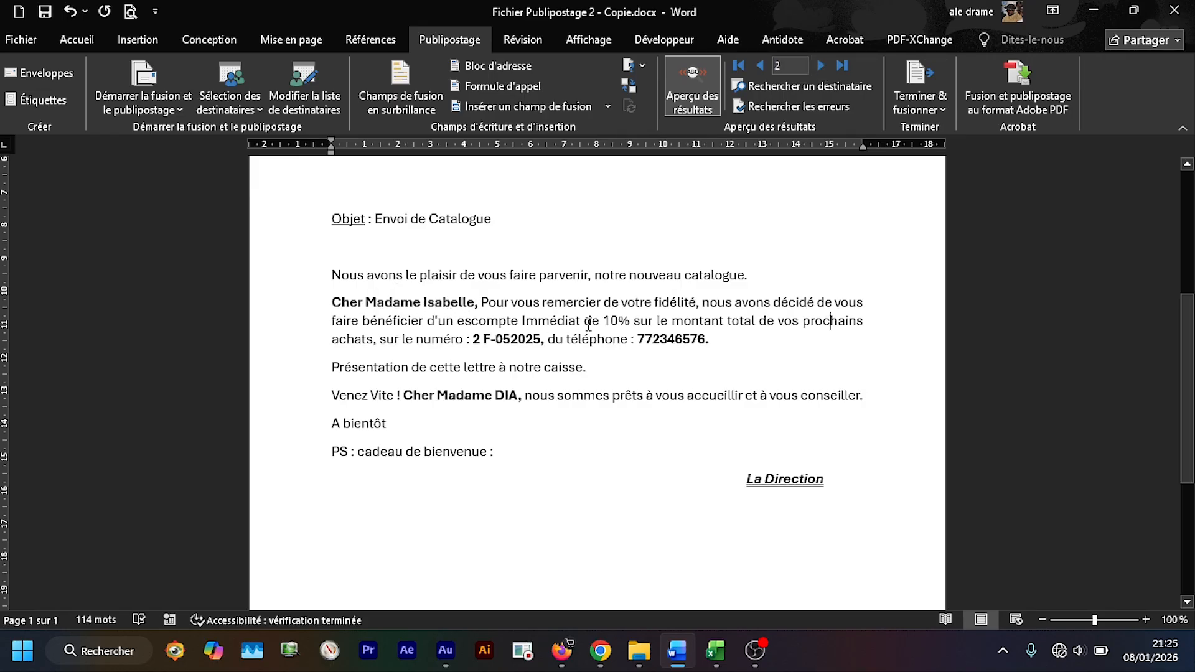
left_click_drag(1186, 329, 1175, 238)
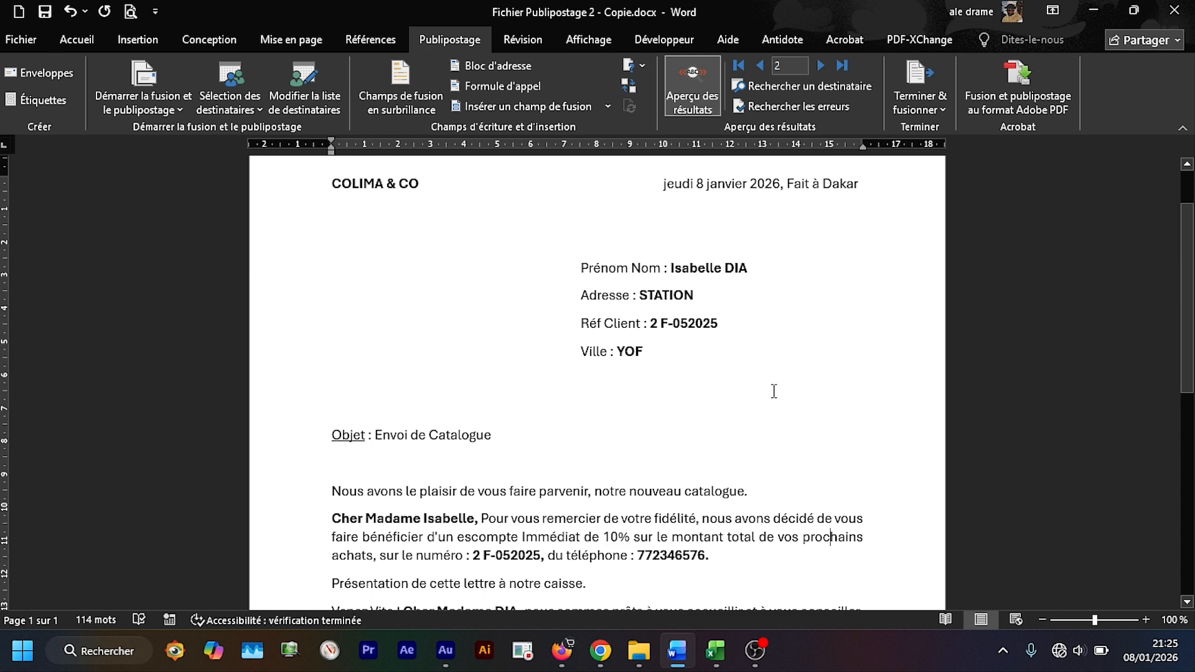
left_click_drag(1186, 240, 1178, 319)
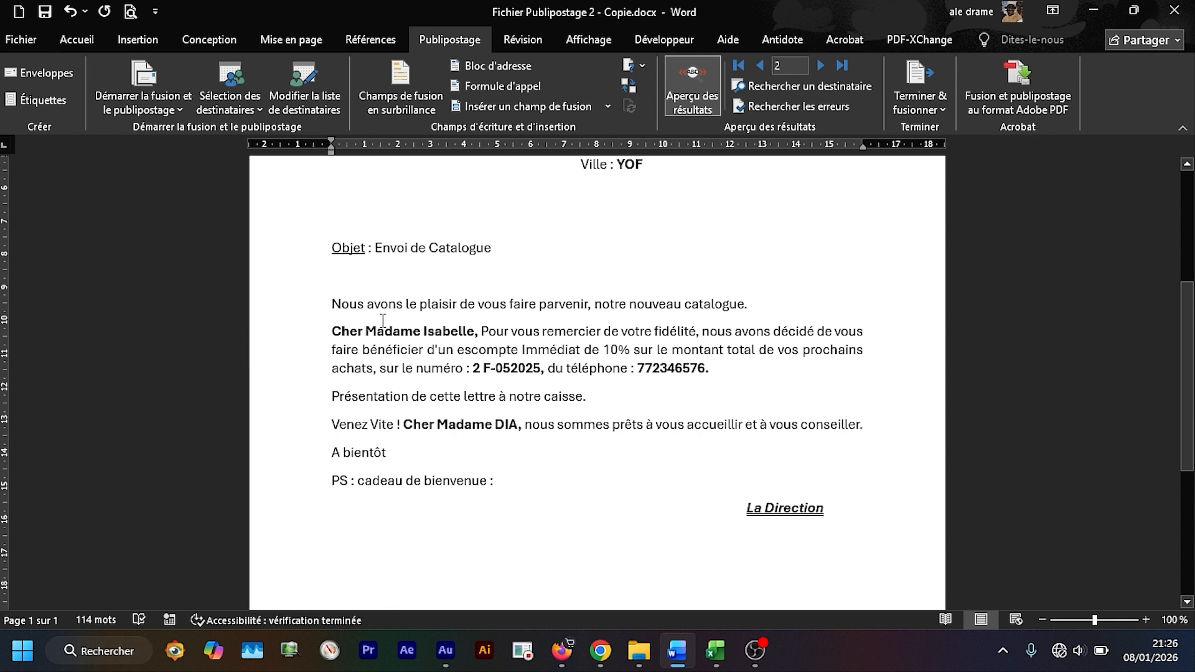
left_click(684, 87)
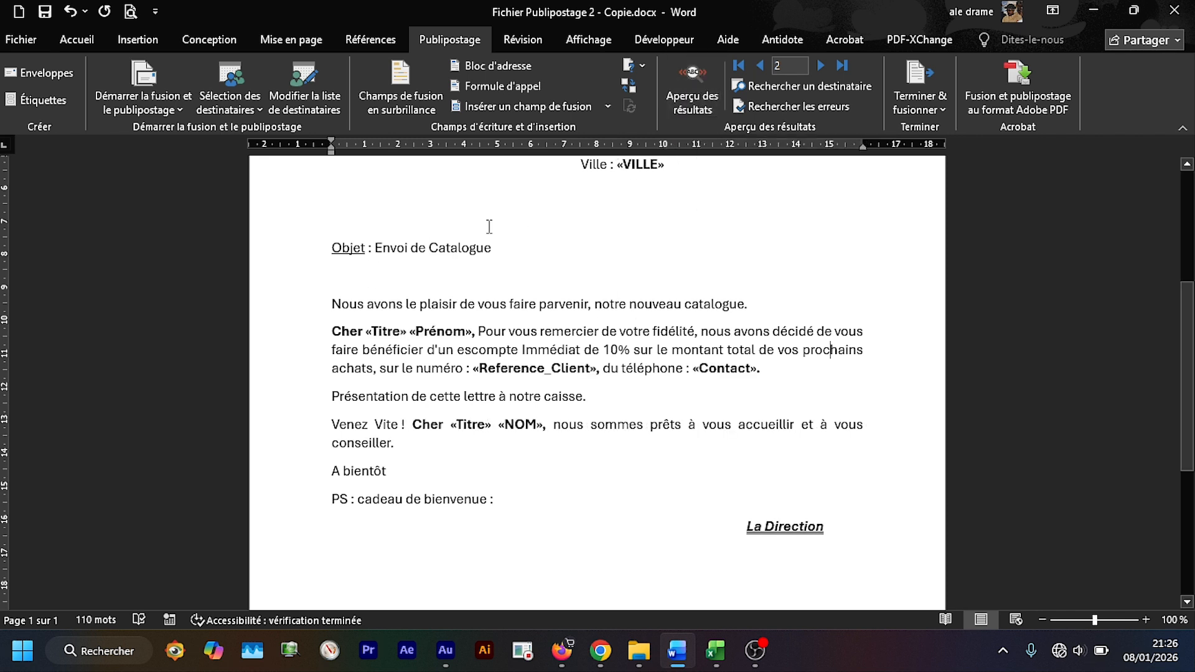
Replace the word « Cher » at the start of the discount paragraph with a greeting line in the « Cher M. Martin , » format
left_click(365, 329)
key("BackSpace")
key("BackSpace")
key("BackSpace")
key("BackSpace")
key("BackSpace")
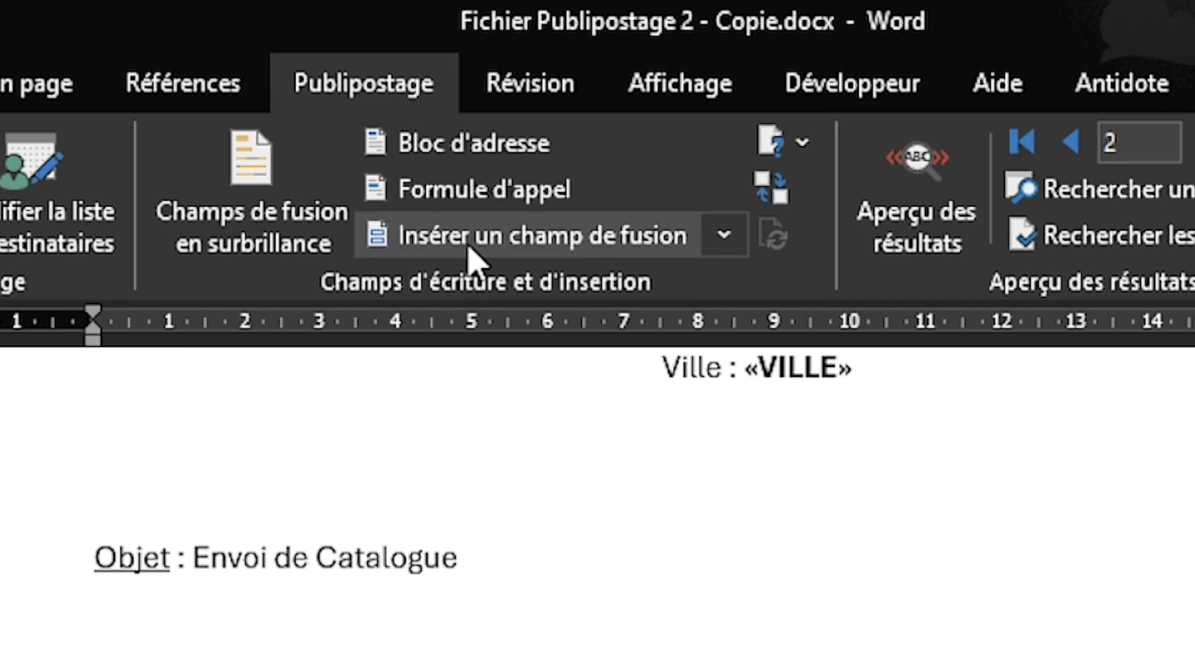
left_click(492, 189)
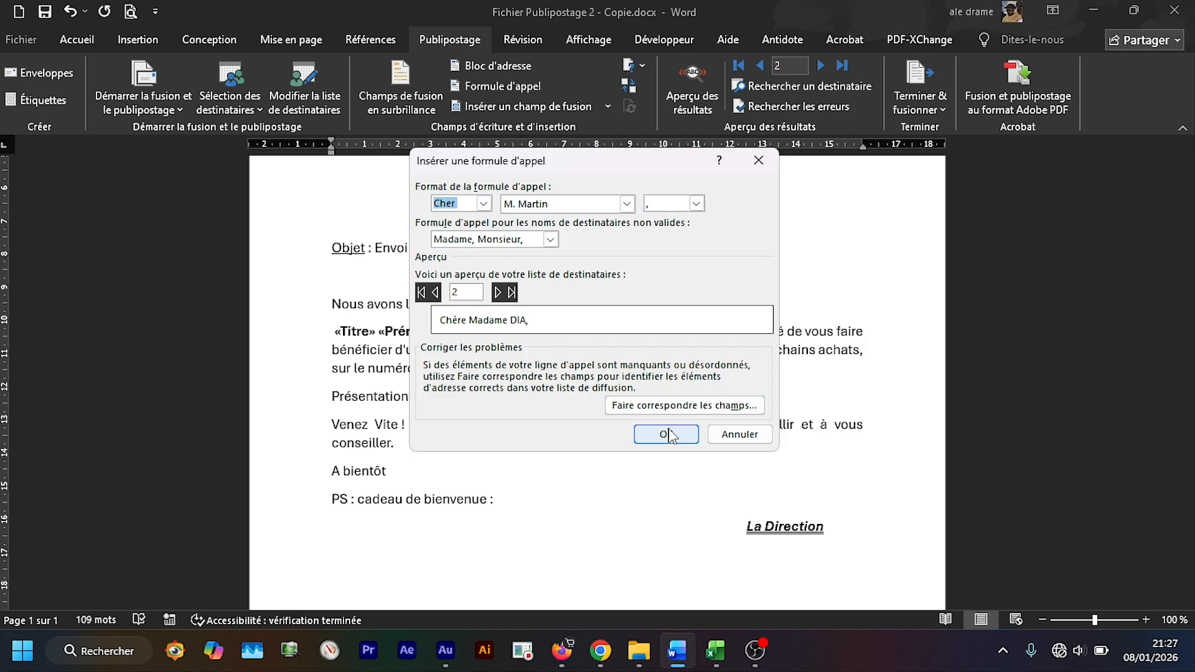
left_click(668, 435)
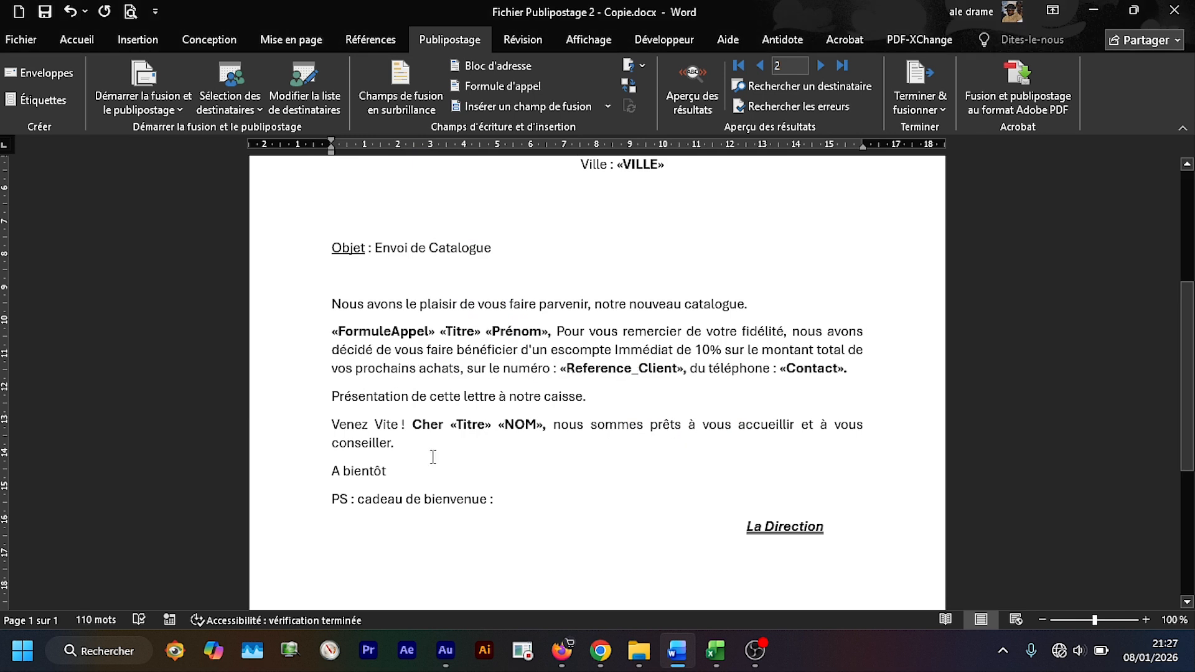
Delete the word « Cher » before the Titre field in the « Venez Vite ! » sentence
left_click(446, 424)
key("BackSpace")
key("BackSpace")
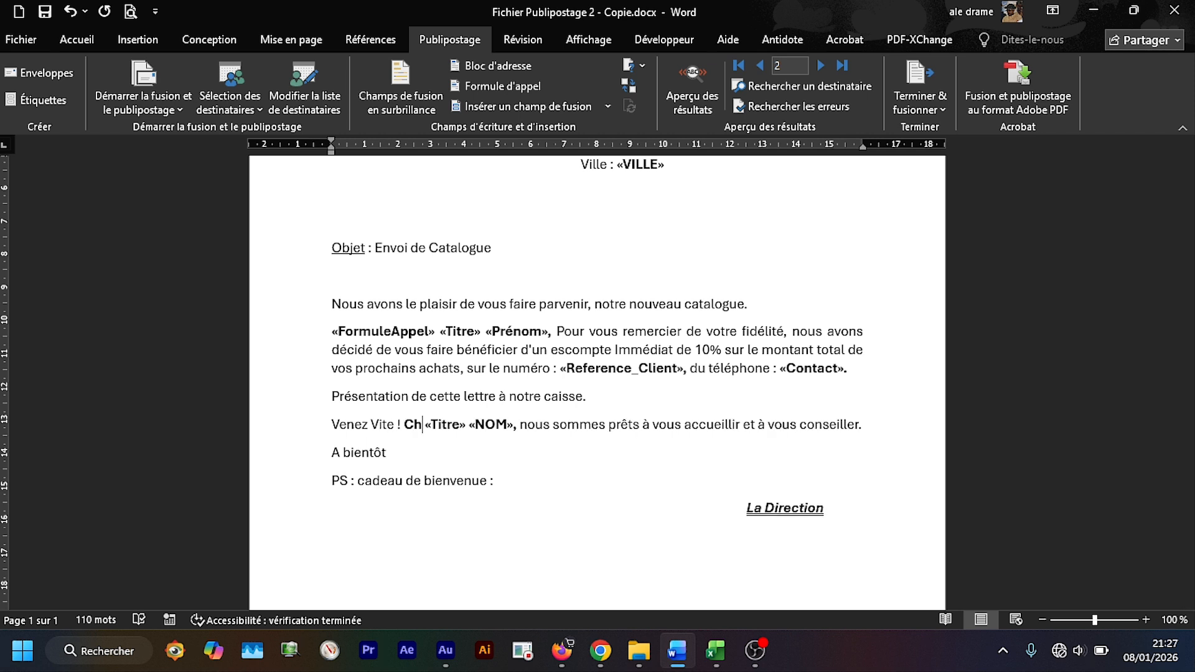
key("BackSpace")
key("BackSpace")
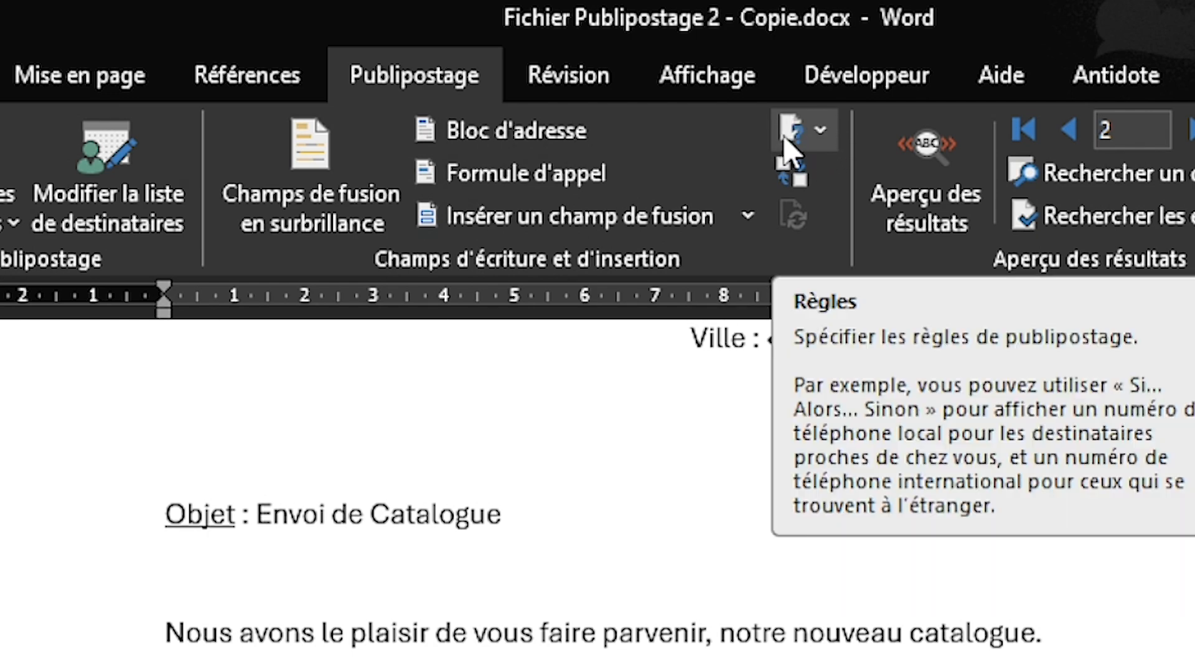
Create a Si...Alors...Sinon rule after « Venez Vite ! » with the condition that Titre est égal à Monsieur
left_click(836, 131)
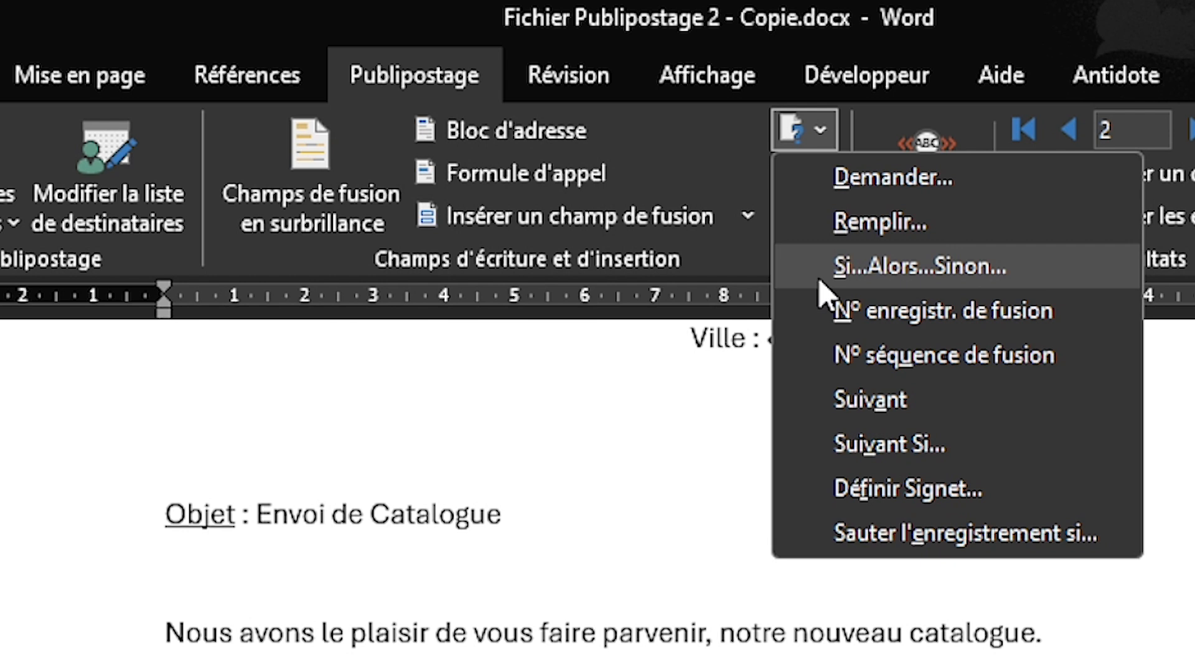
left_click(1007, 258)
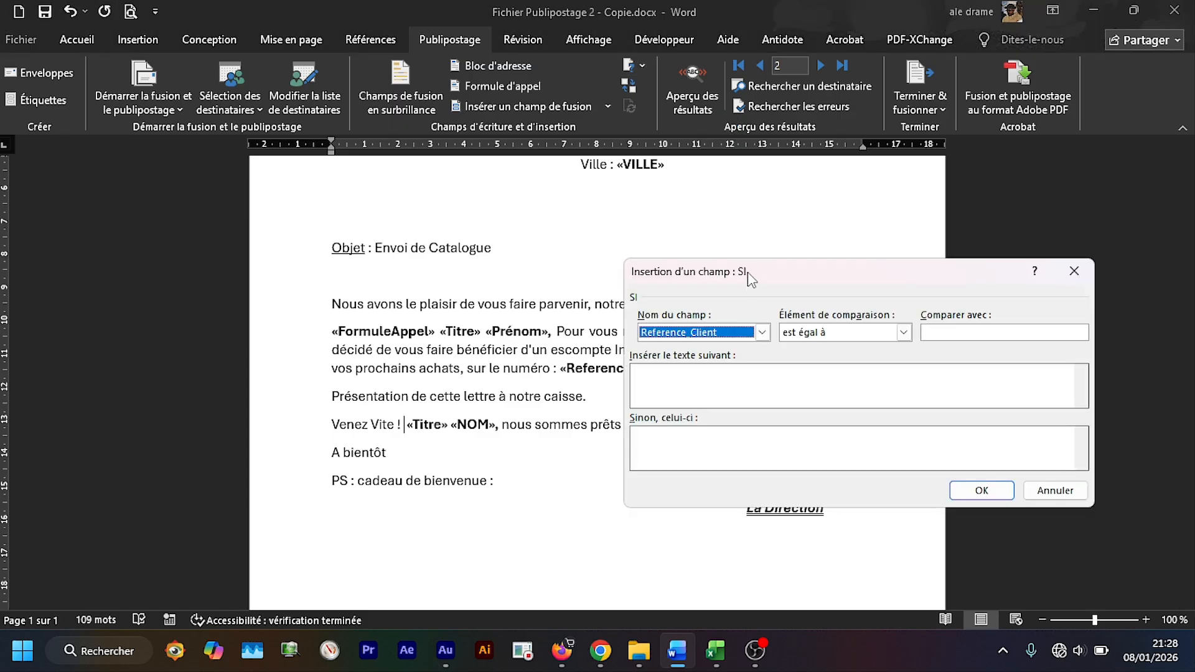
left_click_drag(751, 278, 466, 230)
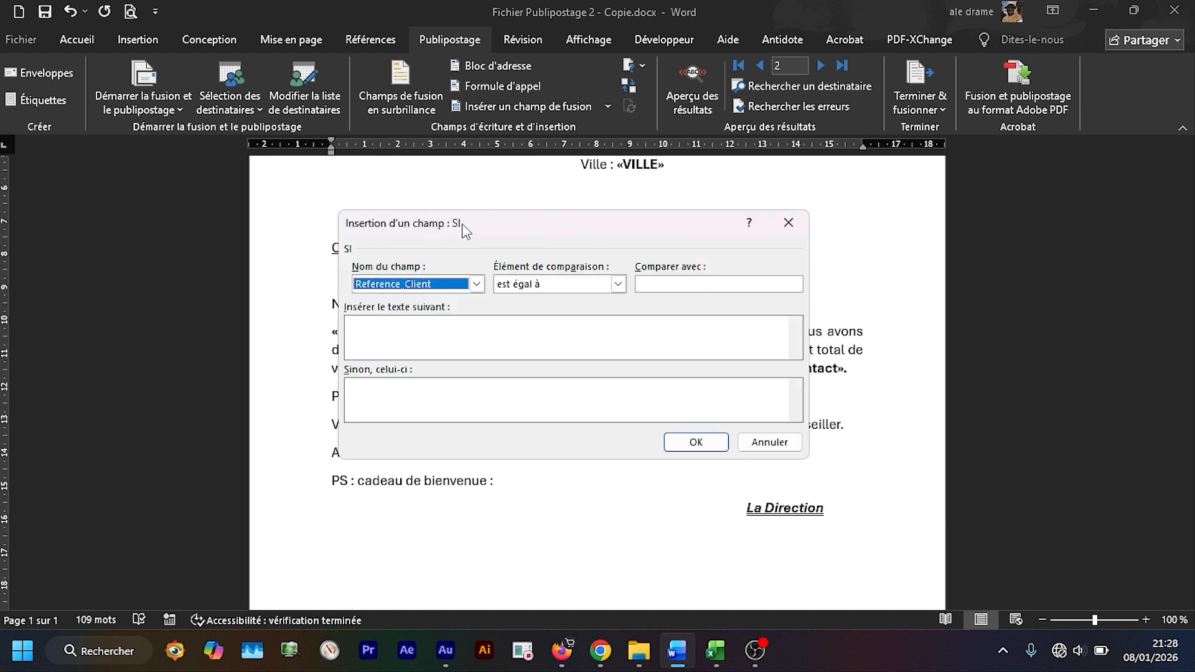
left_click_drag(465, 230, 592, 204)
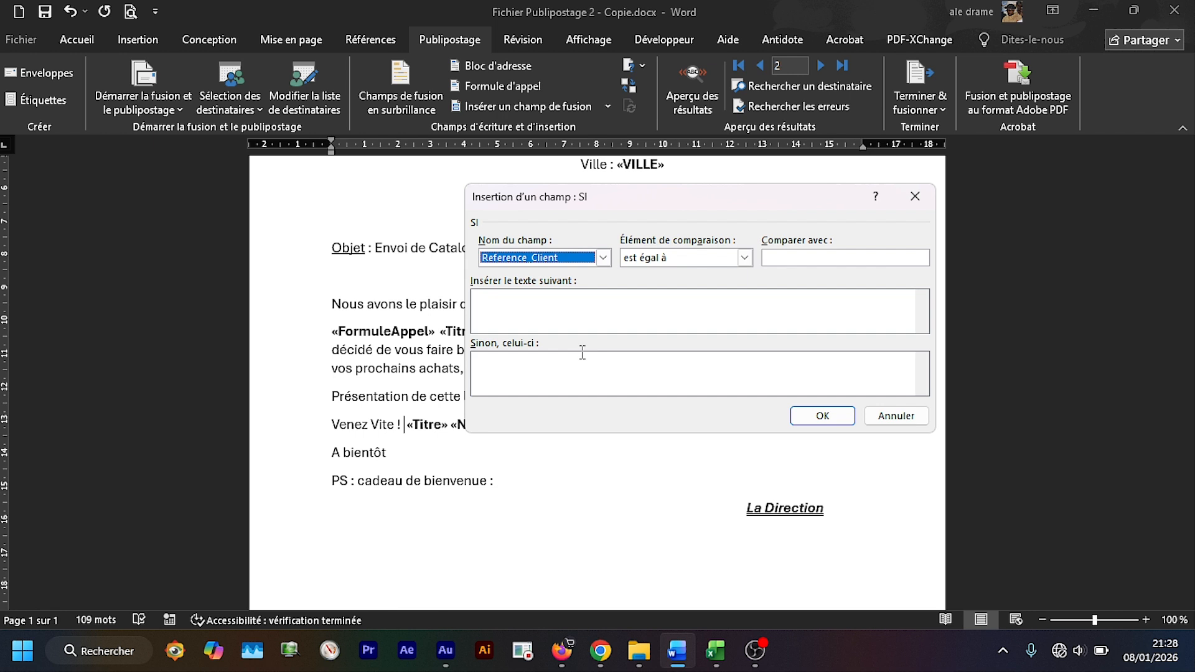
left_click(603, 258)
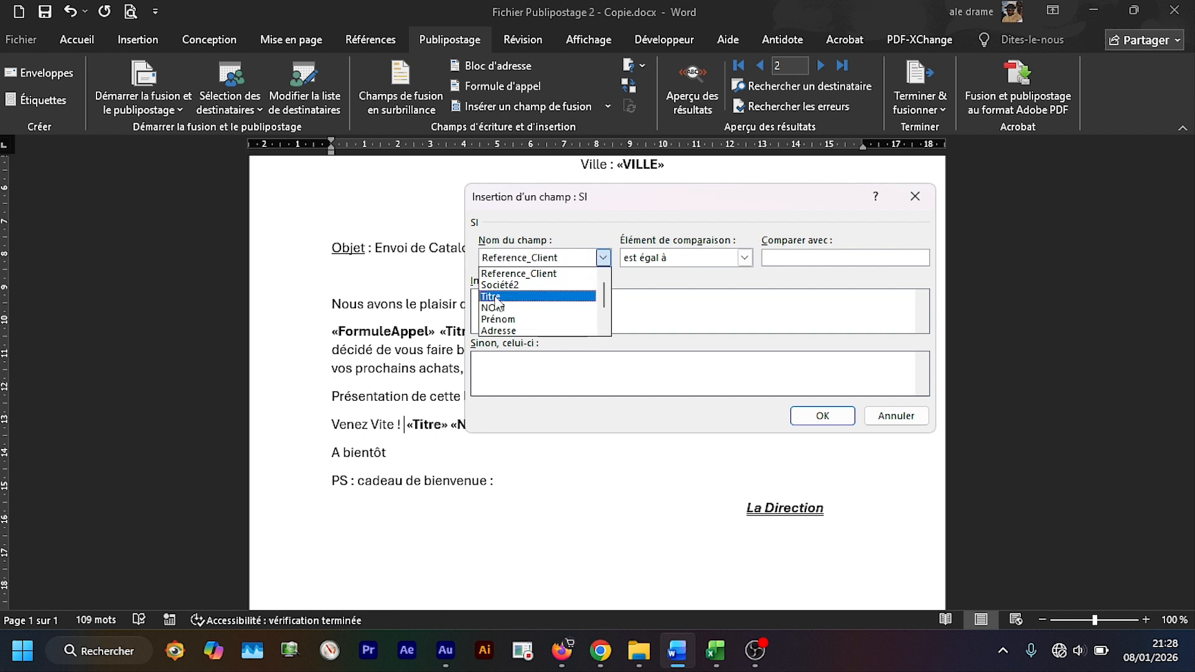
left_click(496, 297)
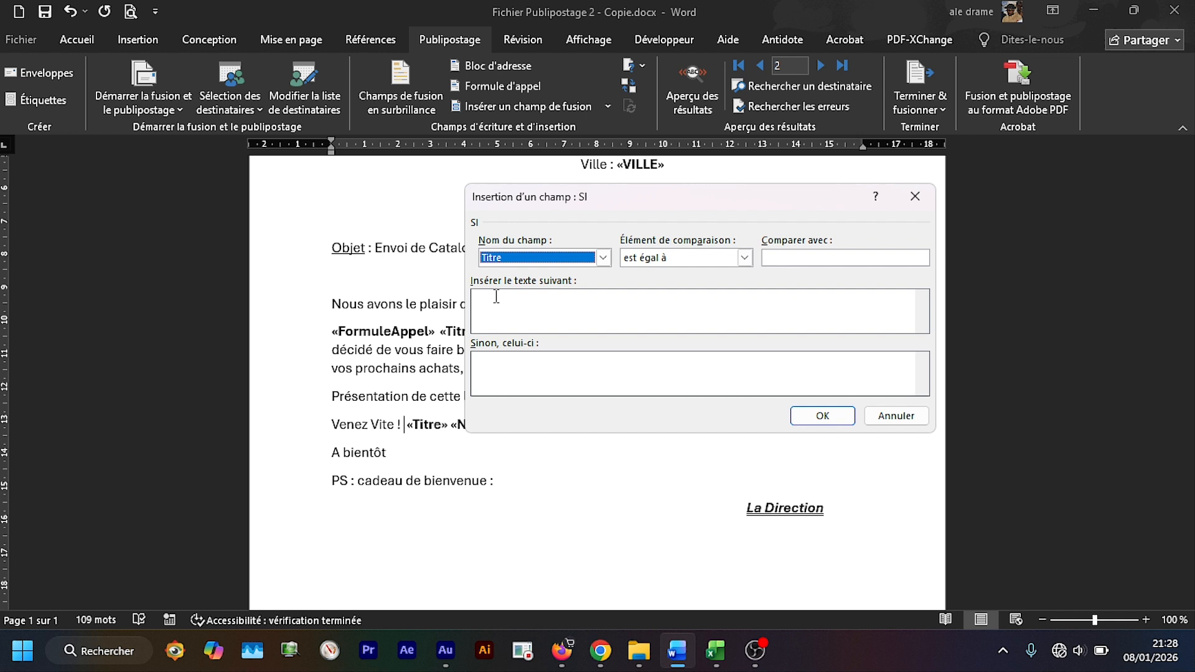
left_click_drag(630, 207, 526, 229)
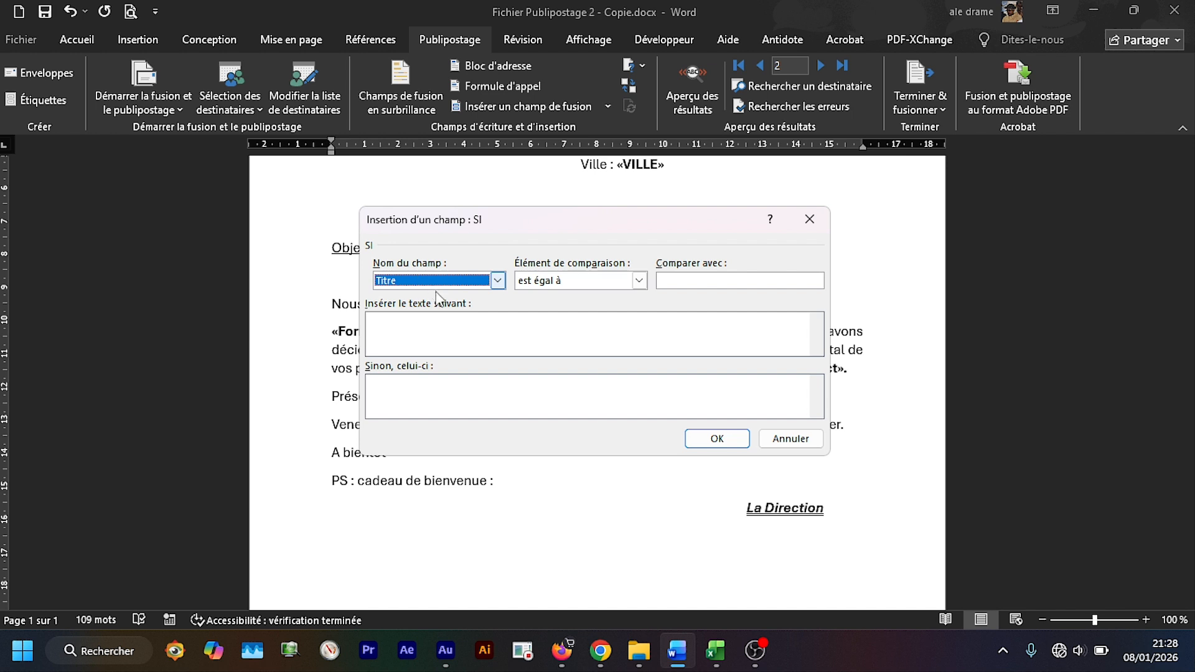
left_click(699, 284)
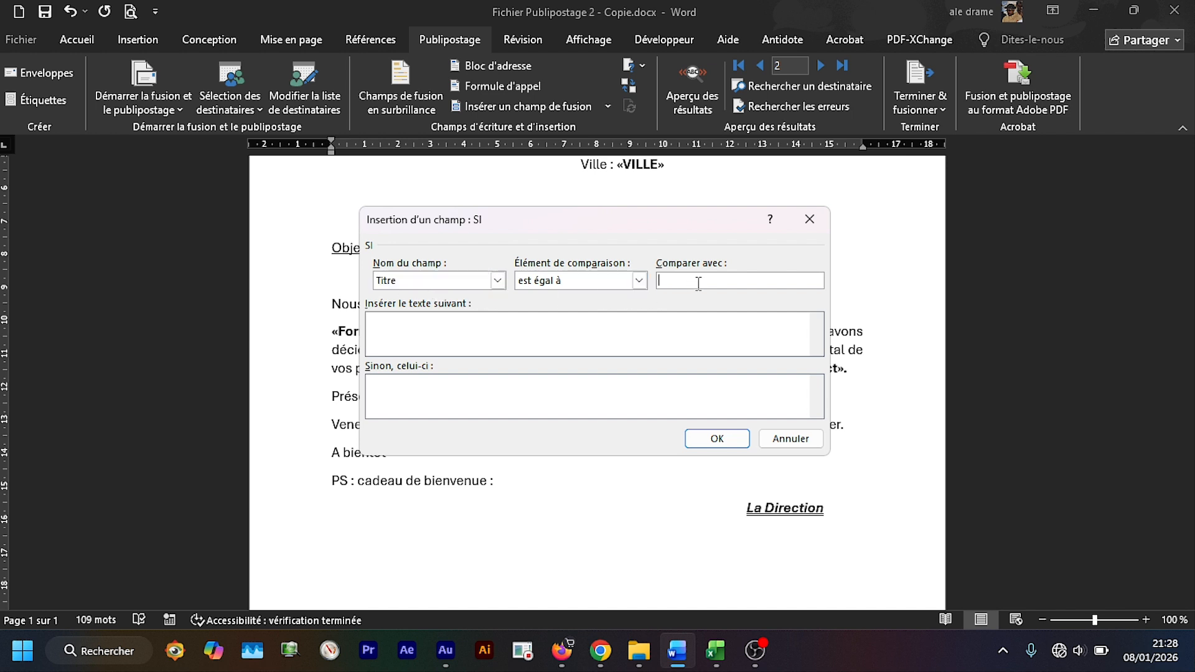
type("Monsieur")
Make the rule insert « Cher » when the condition is met and « Chère » otherwise, and add it to the sentence
left_click(638, 353)
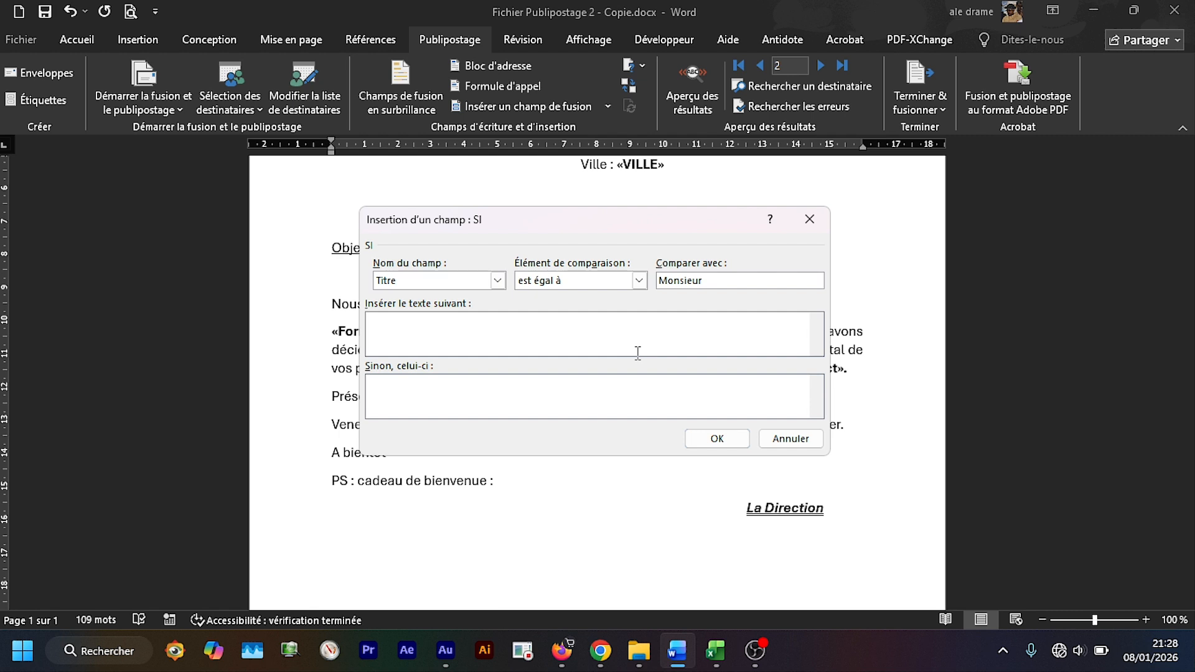
type("Cher")
left_click(598, 390)
type("Chère")
left_click(706, 447)
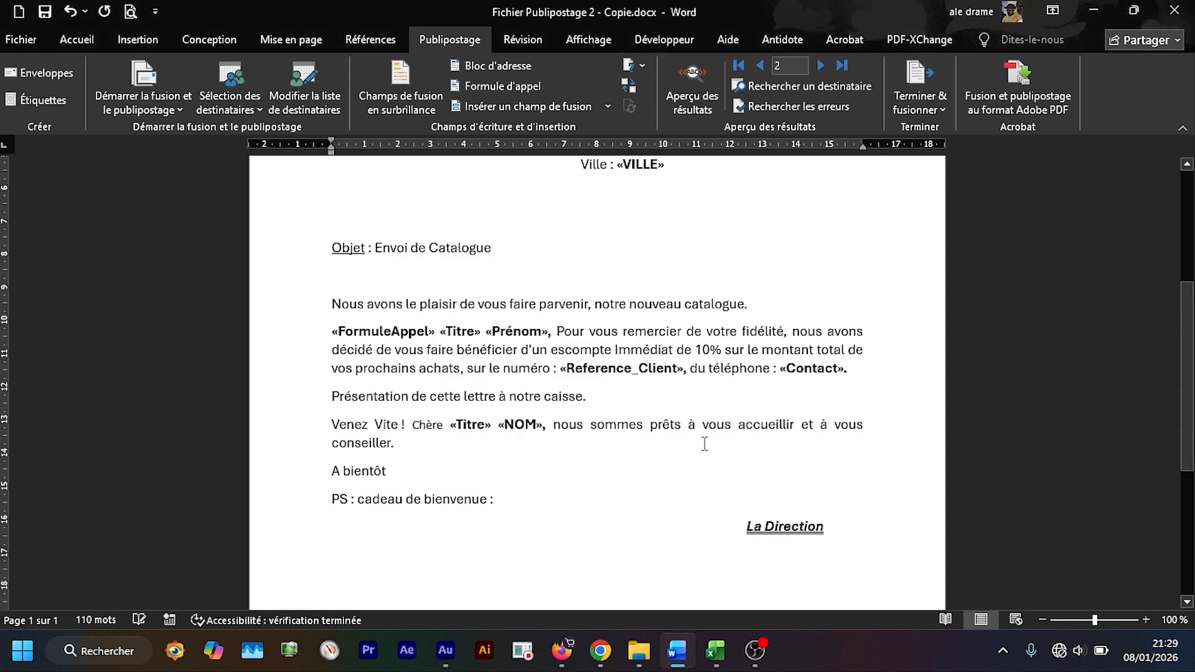
Format the conditional « Chère » in the « Venez Vite ! » sentence as bold with the Tahoma font
left_click(434, 426)
double_click(434, 426)
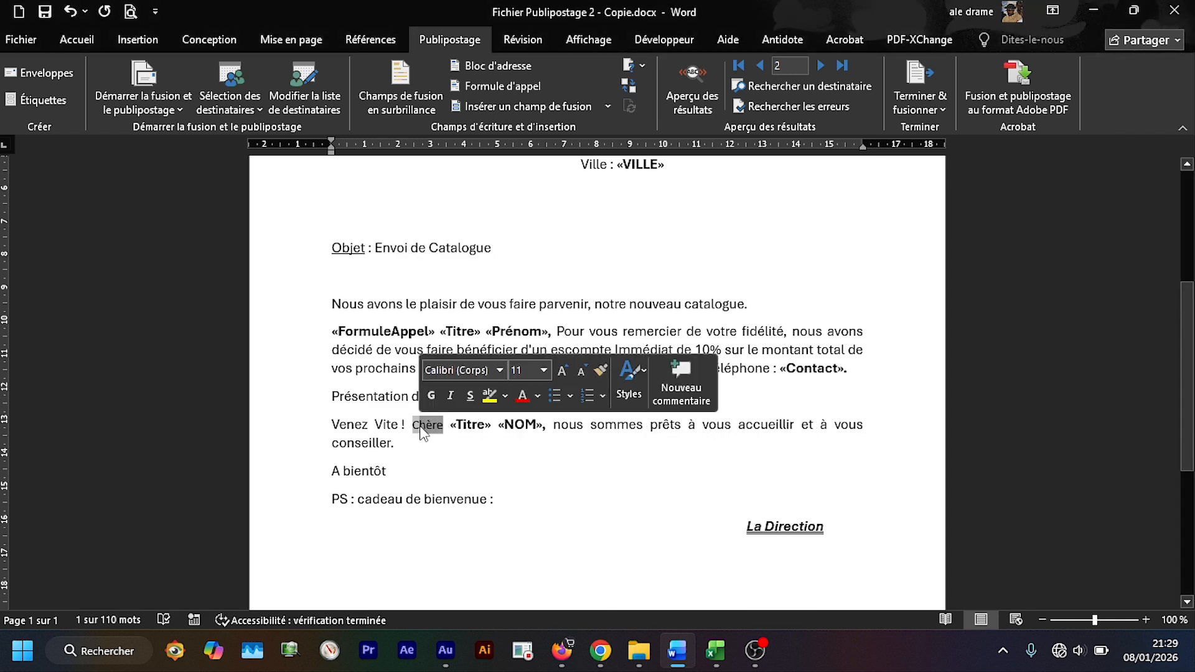
left_click(72, 36)
left_click(85, 97)
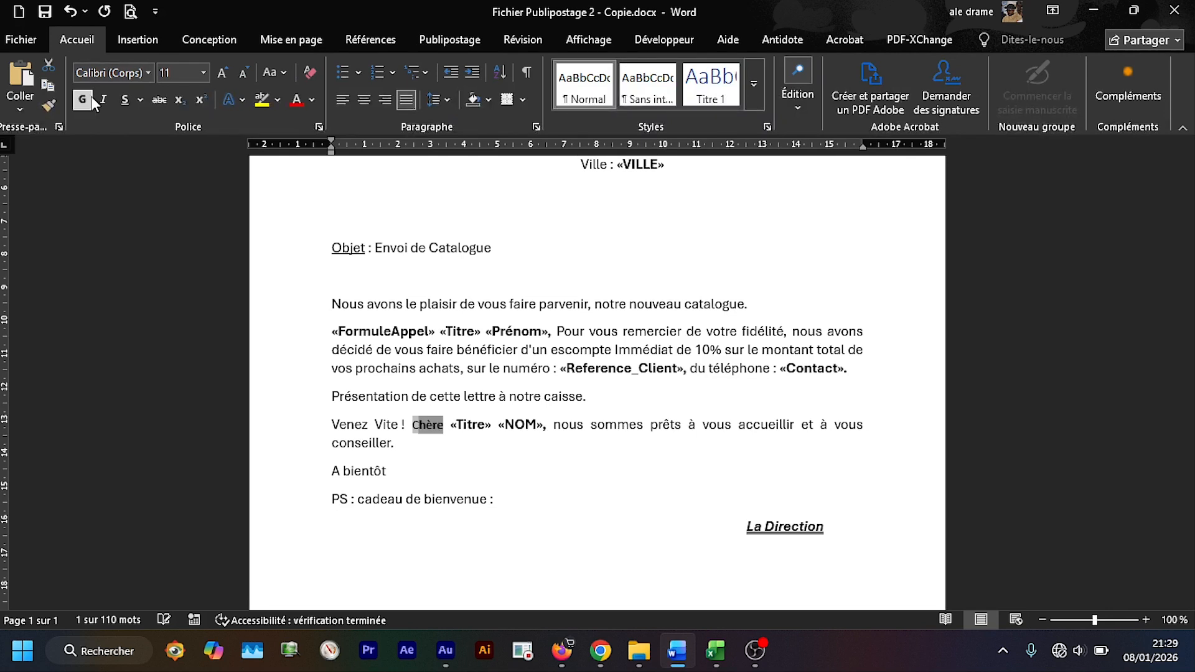
left_click(150, 73)
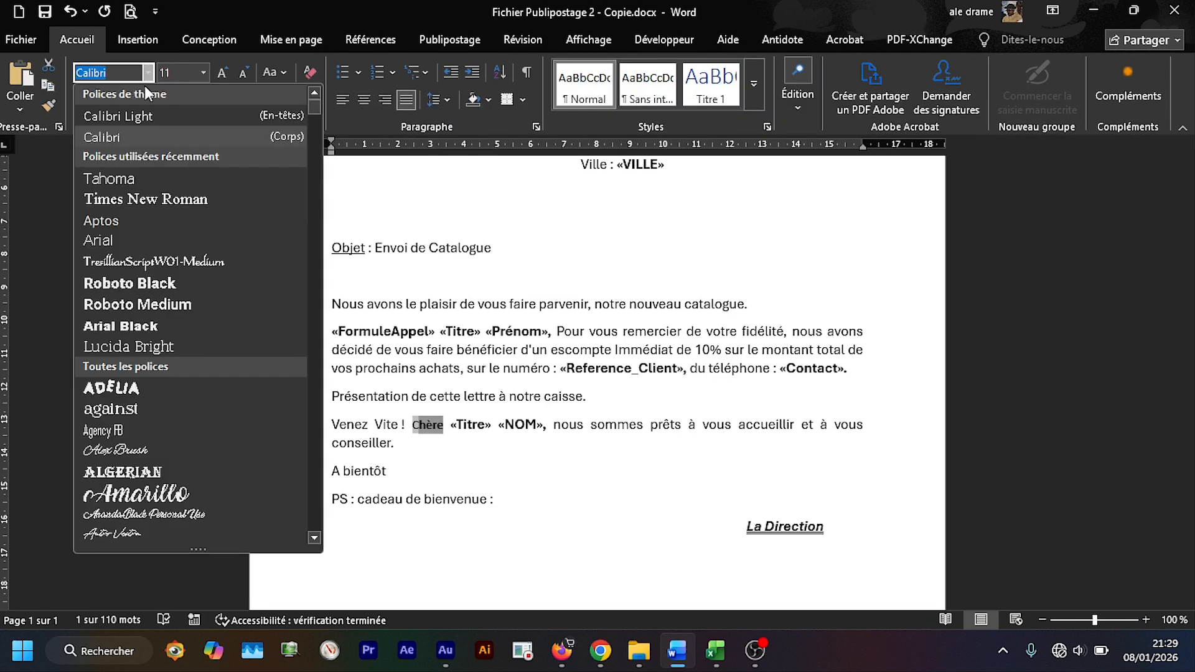
left_click(124, 181)
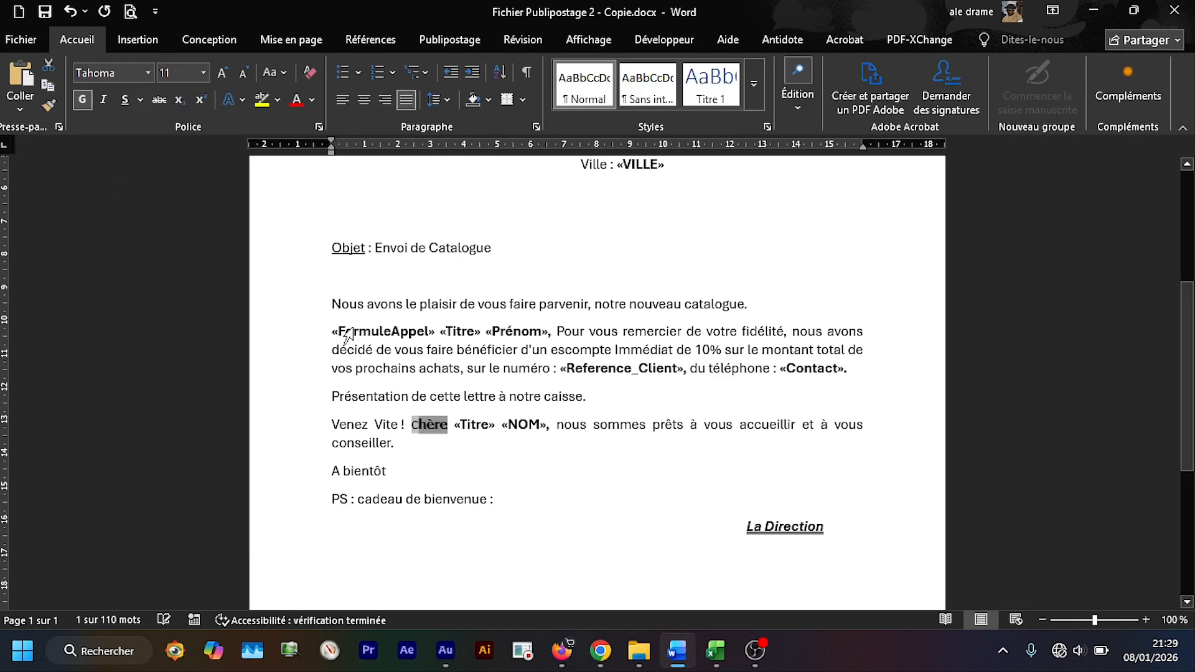
left_click(677, 482)
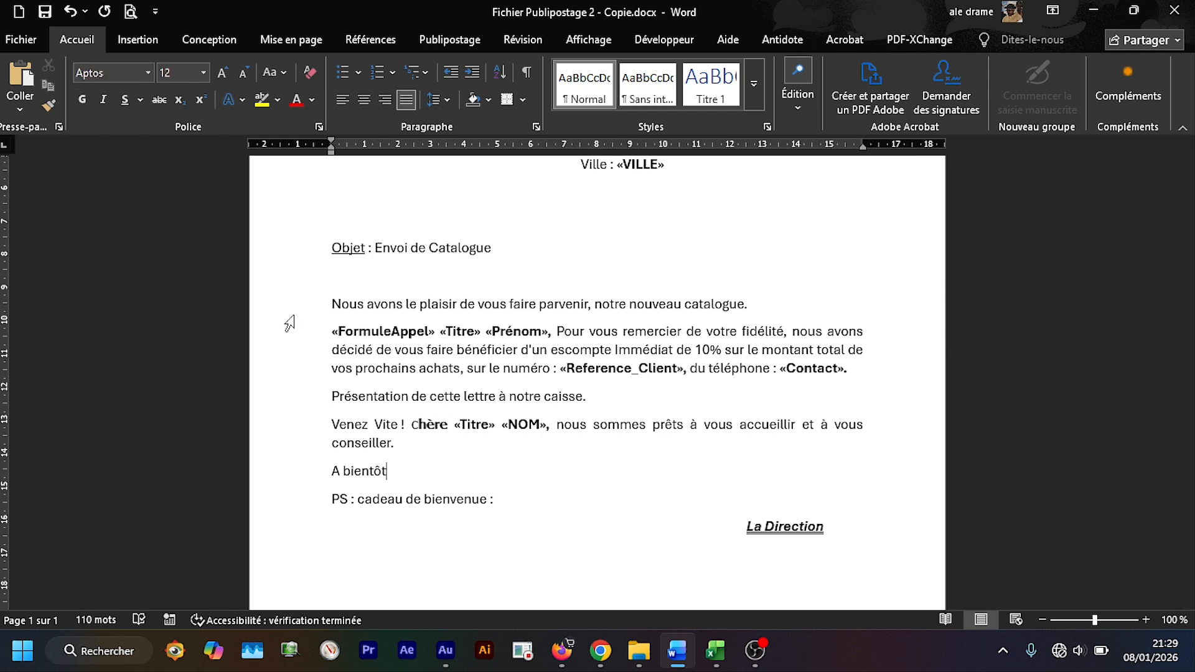
Turn on the merge results preview and go back to record 1 to check the first recipient's letter
left_click(459, 38)
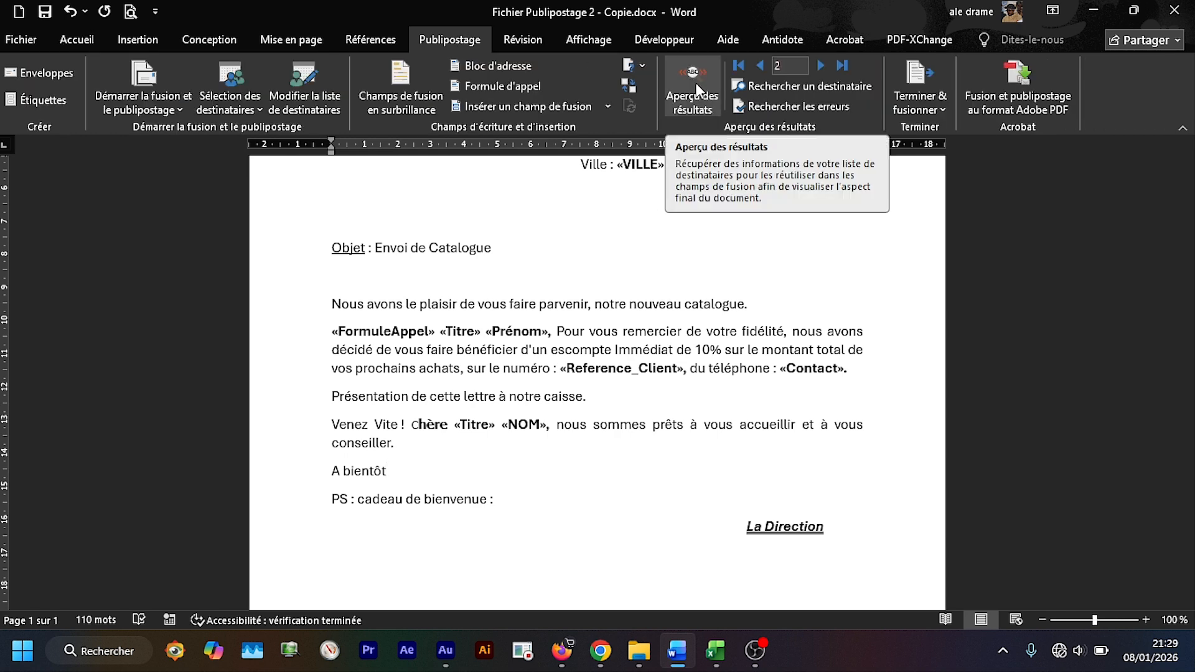
left_click_drag(1186, 343, 1184, 230)
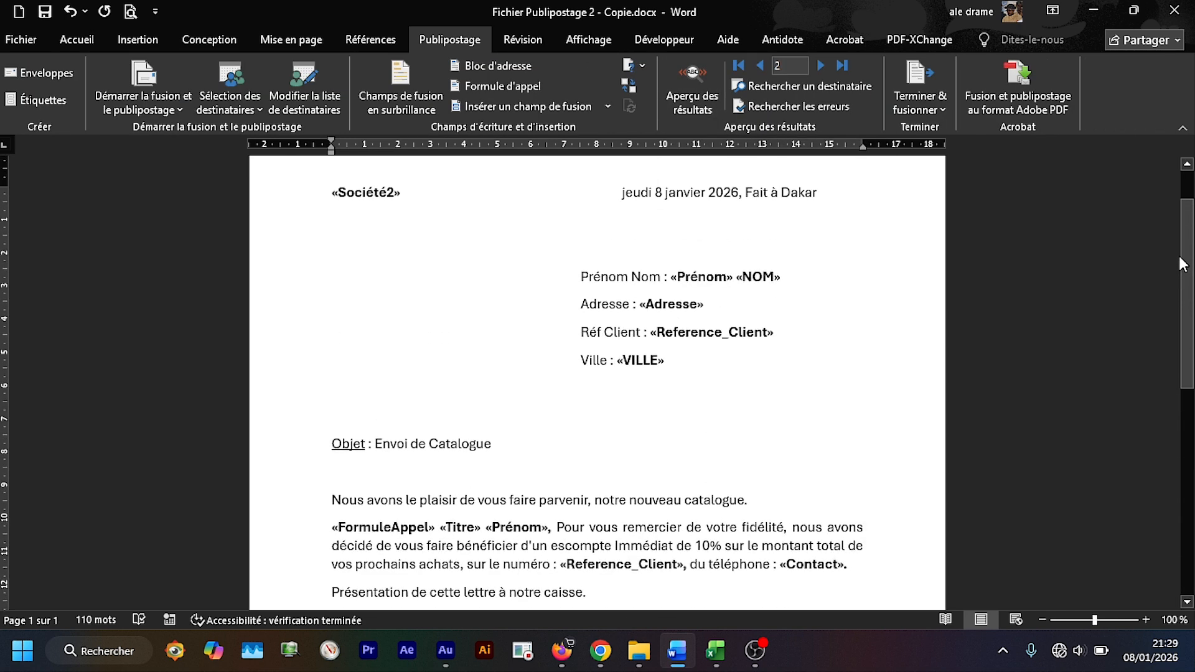
left_click(682, 98)
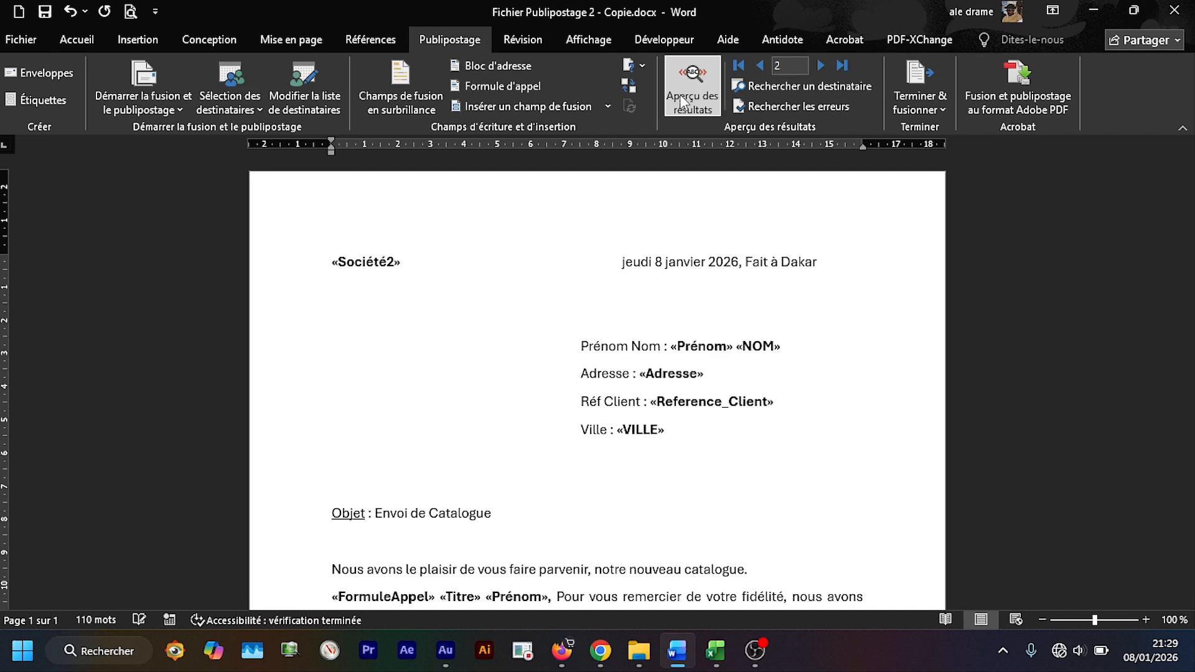
left_click(762, 64)
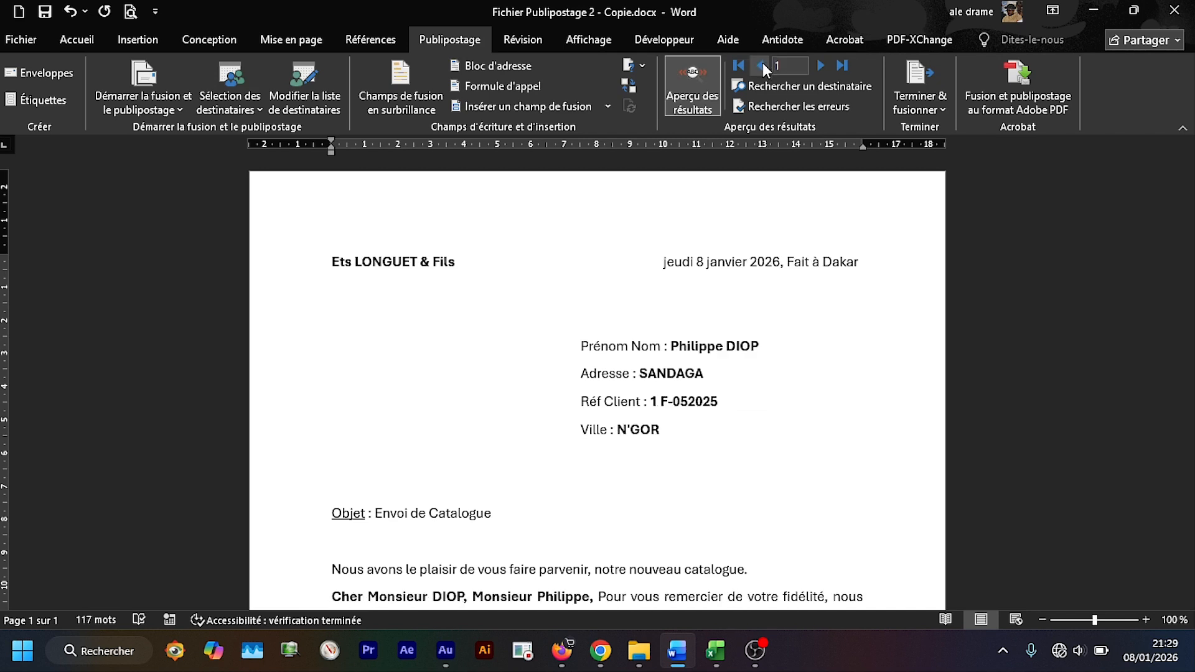
left_click_drag(1190, 260, 1191, 280)
left_click_drag(1190, 287, 1190, 319)
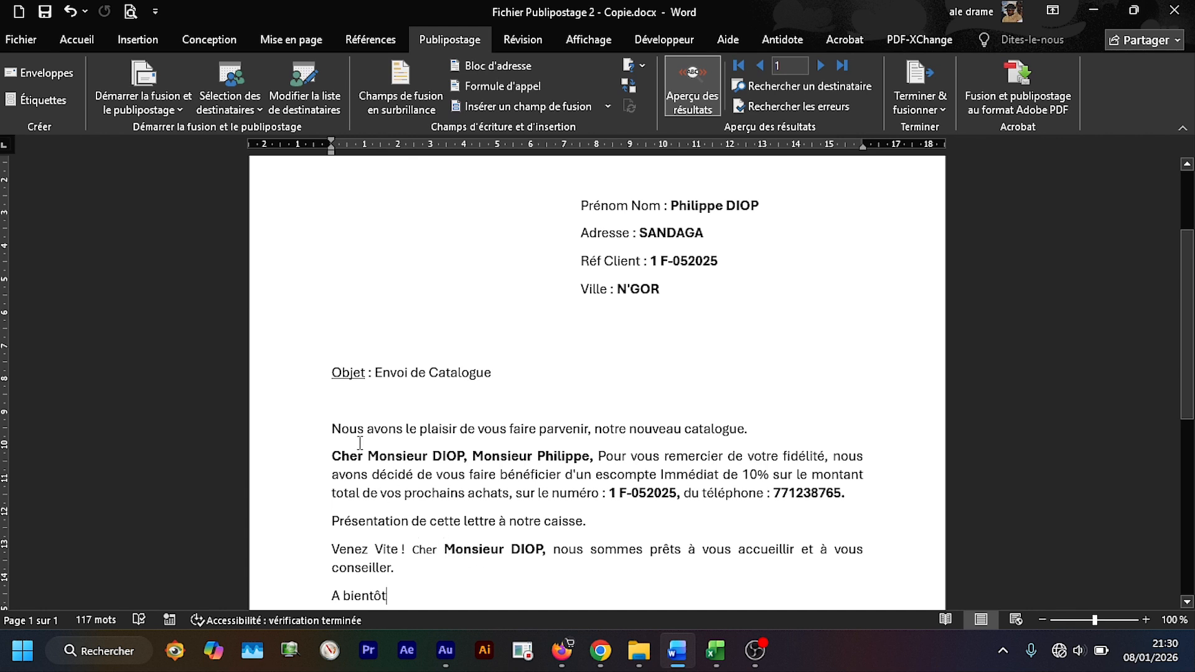
Copy the formatting of the bold greeting line onto the conditional « Cher » in the « Venez Vite ! » sentence
left_click_drag(369, 458, 331, 458)
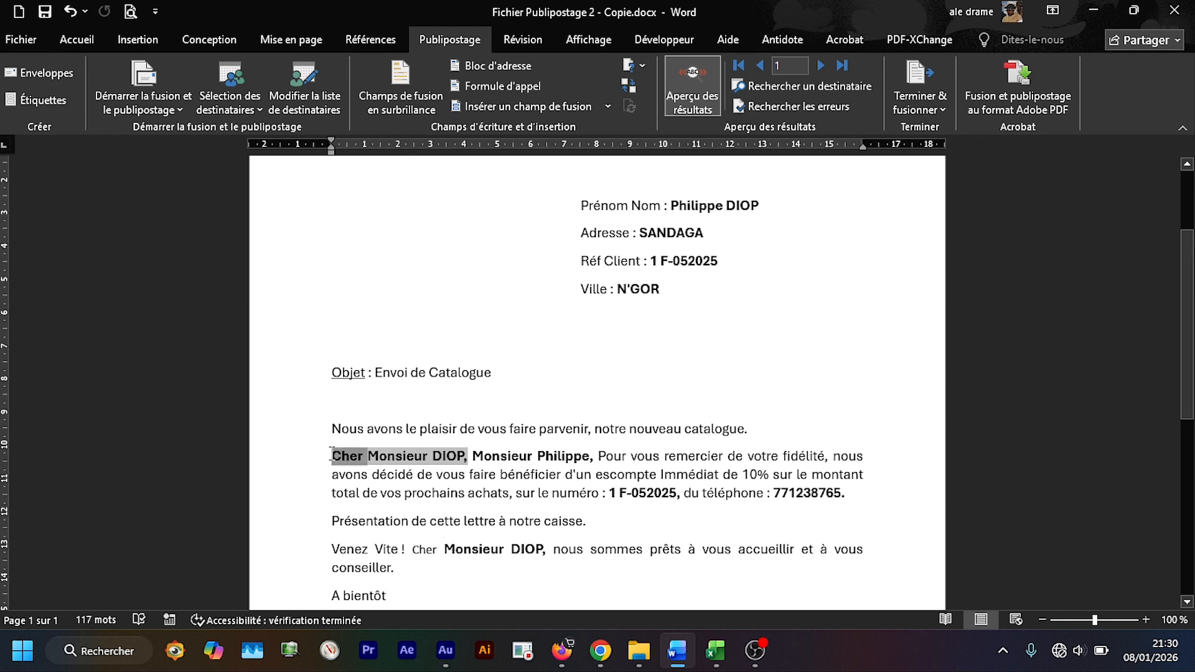
left_click(78, 40)
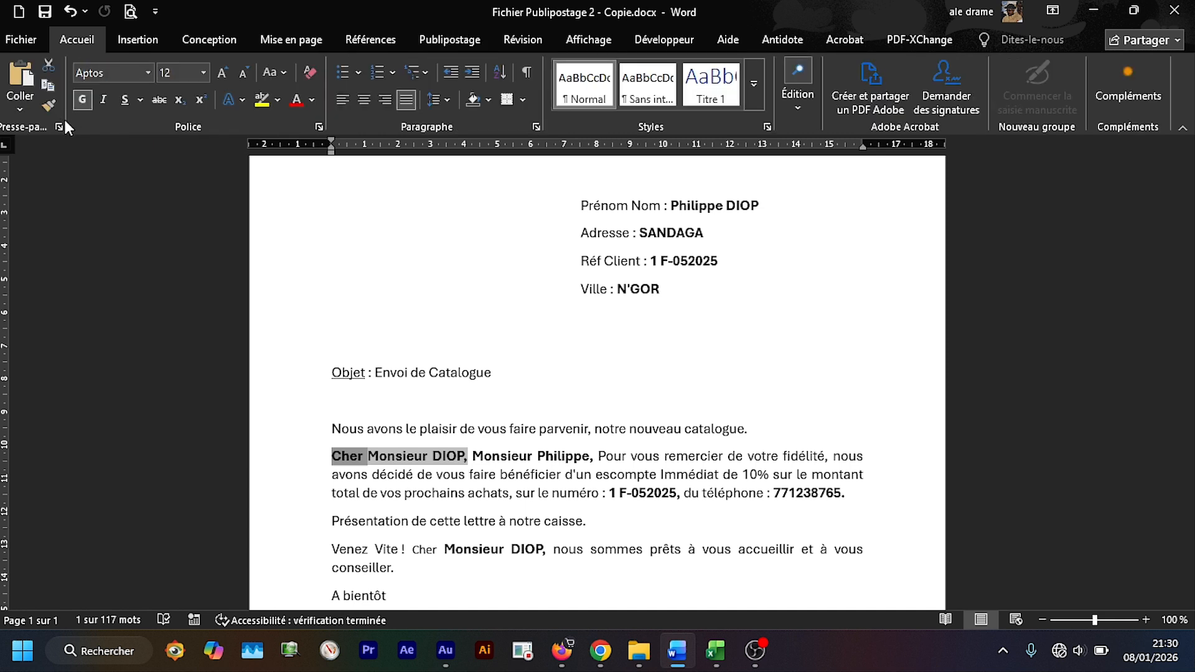
left_click(47, 106)
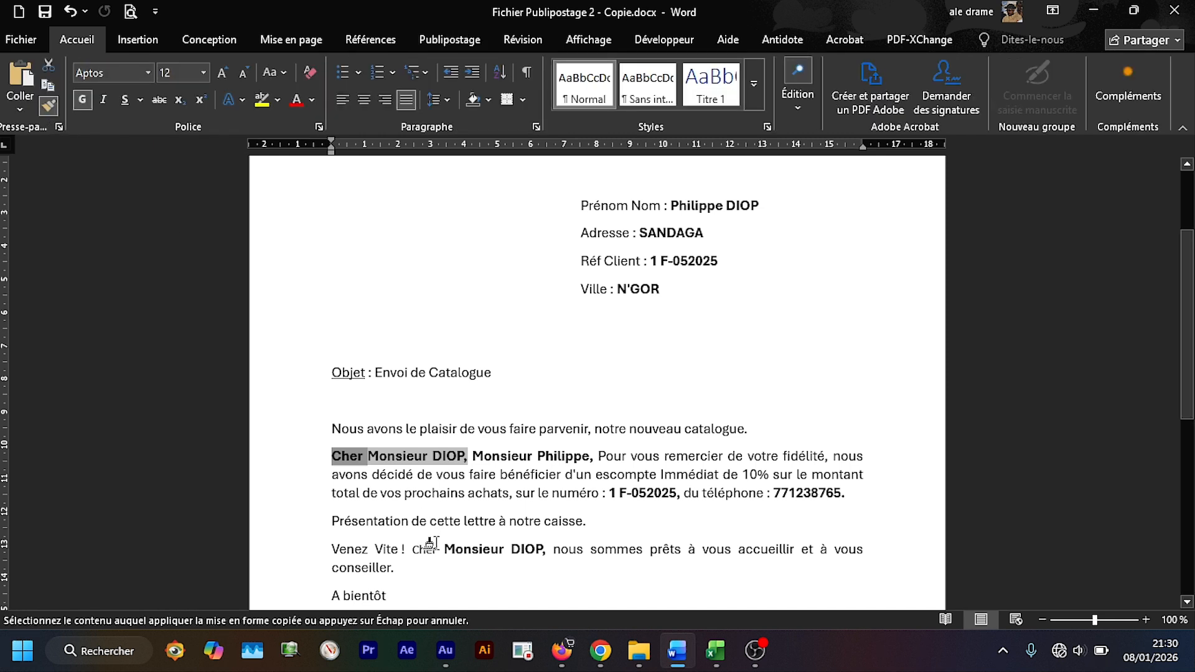
left_click_drag(445, 551, 411, 551)
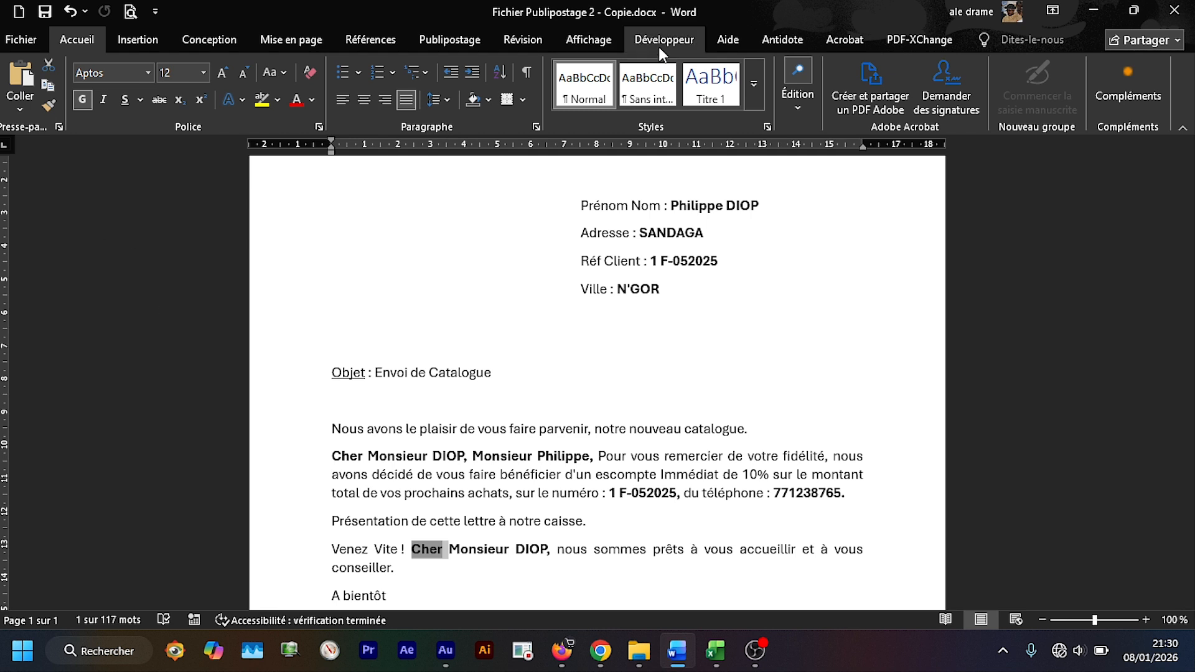
Preview the letter for record 2 and check its company, address block, greeting and « Venez Vite ! » sentence
left_click(448, 42)
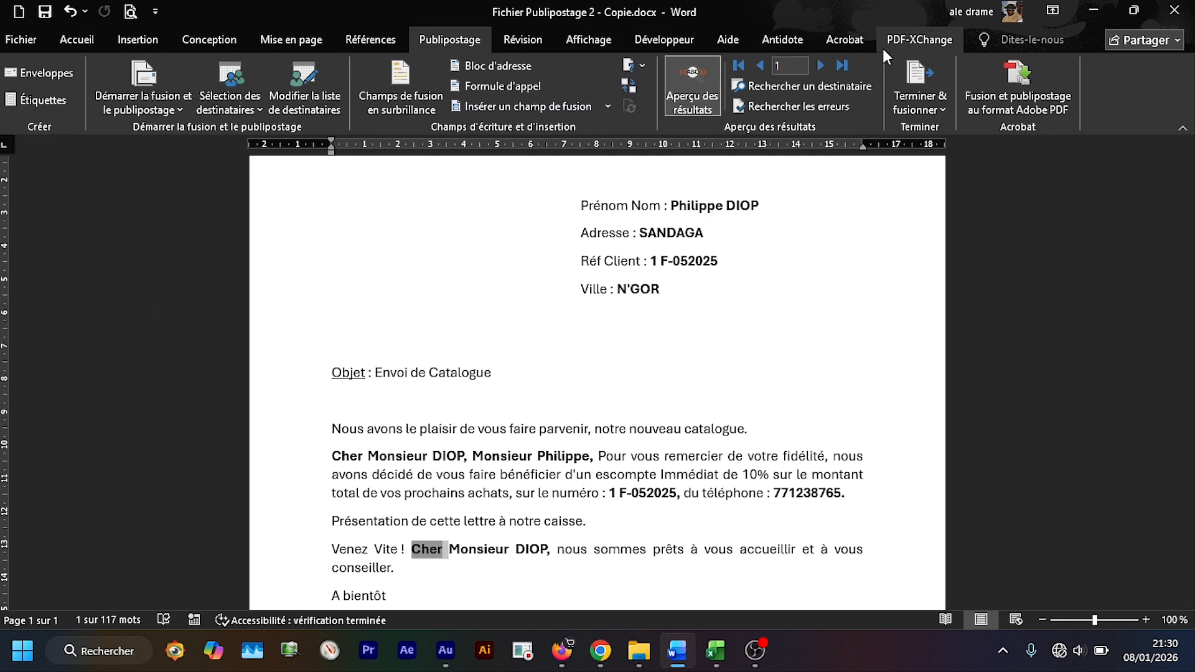
left_click(820, 68)
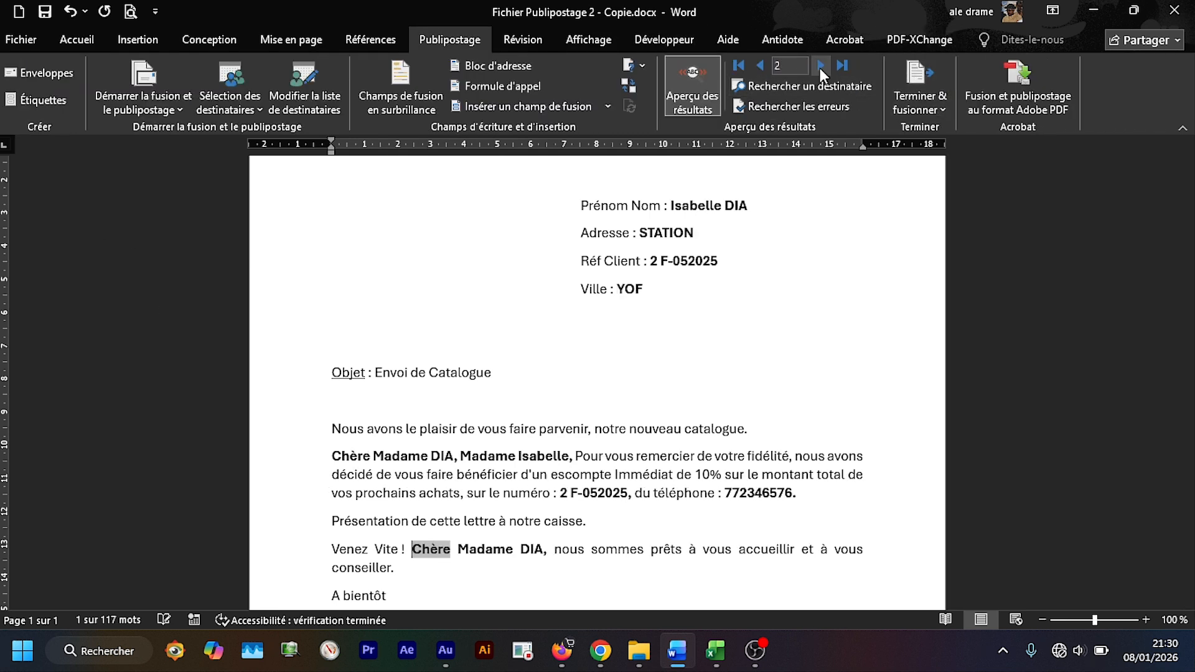
scroll(361, 360, "up", 3)
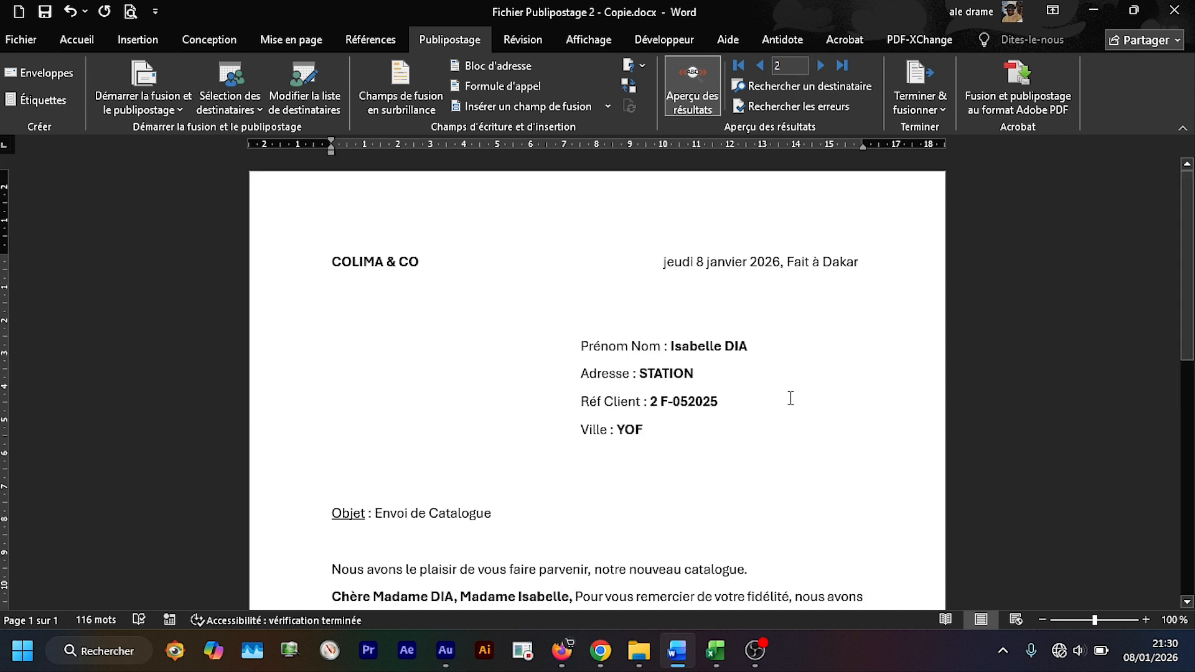
scroll(1187, 283, "down", 2)
scroll(598, 373, "down", 4)
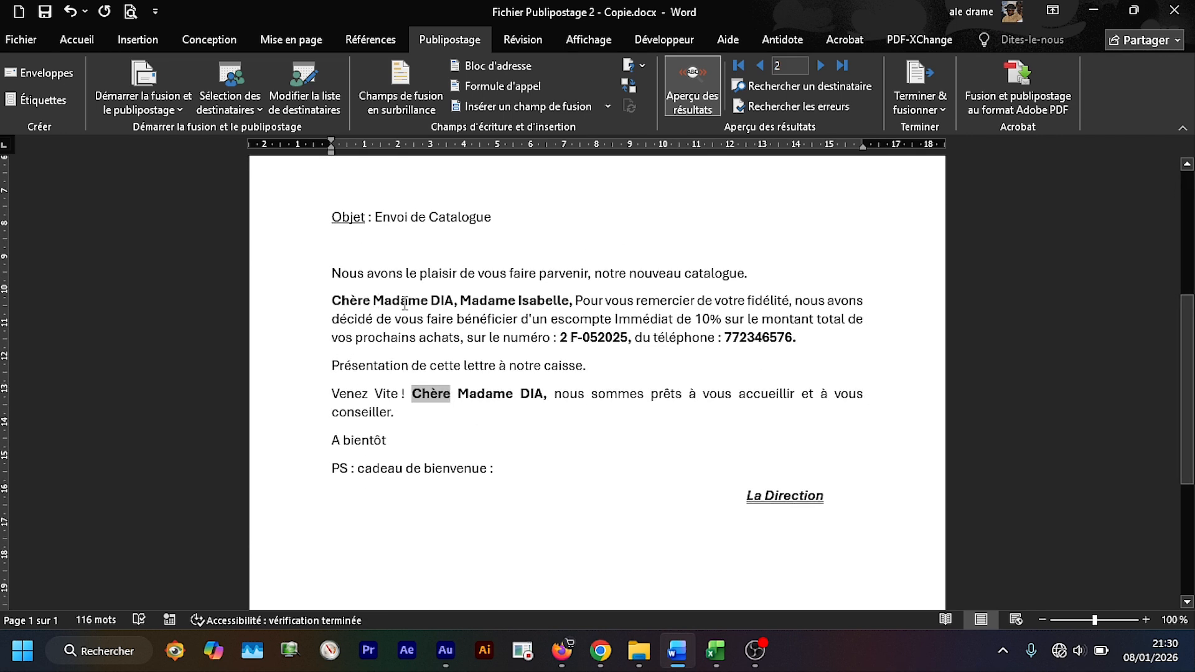
key("Down")
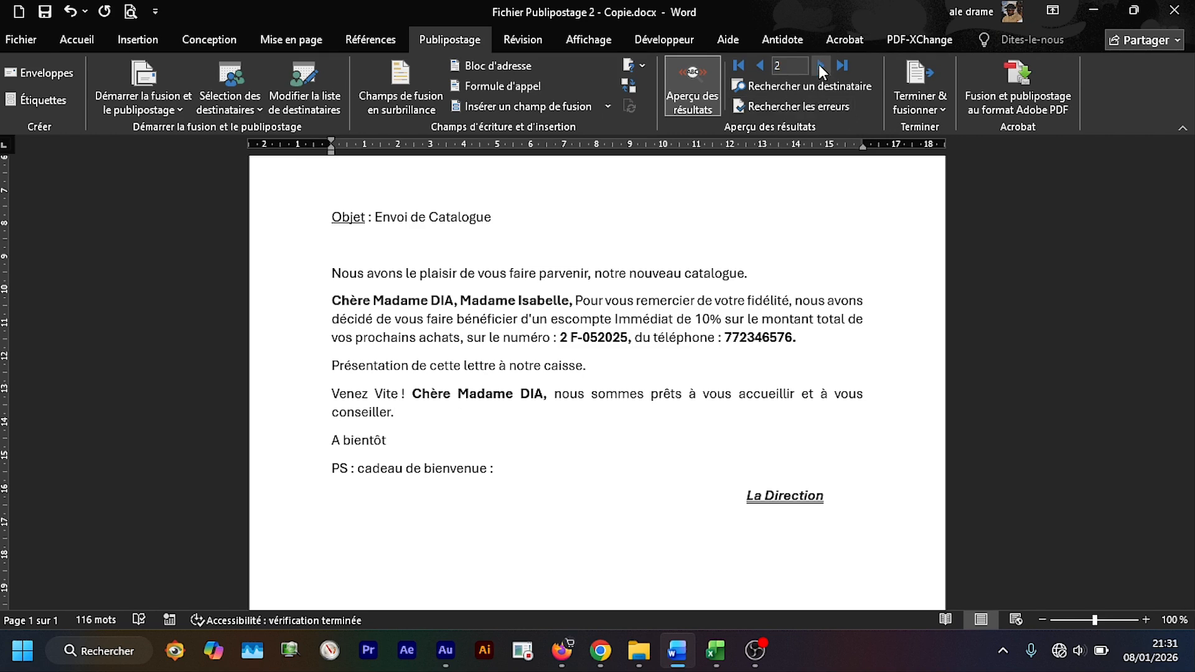
scroll(1186, 432, "up", 3)
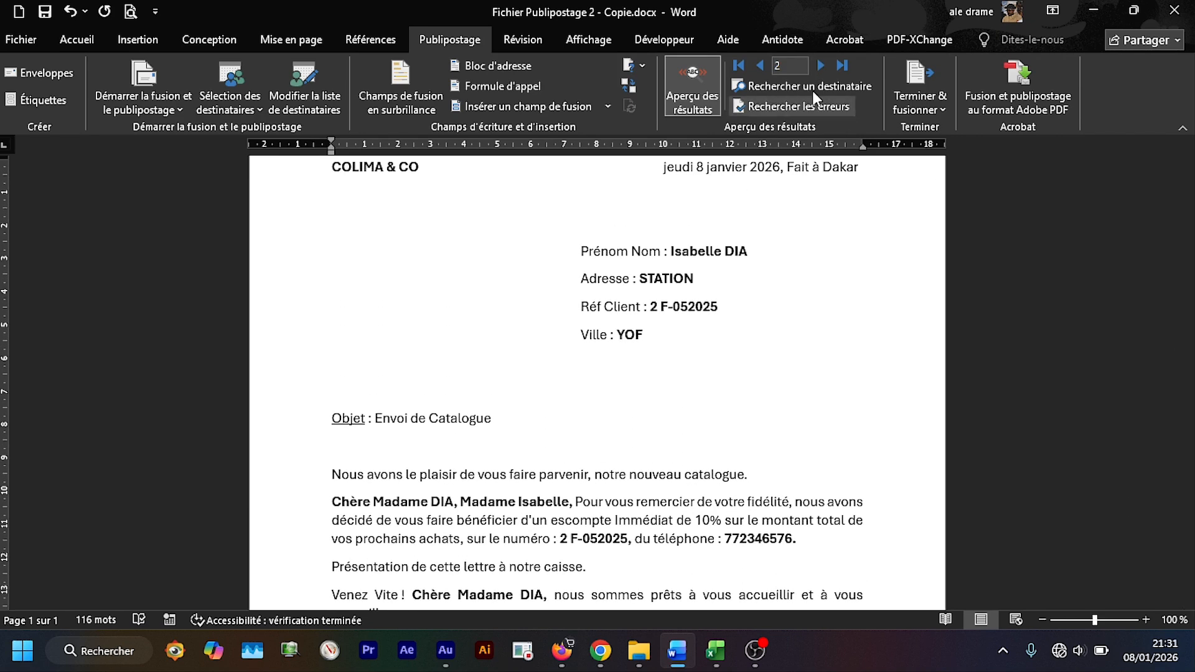
Preview the letters for records 3 and 4, checking the recipient details and greetings at 90% zoom
left_click(823, 65)
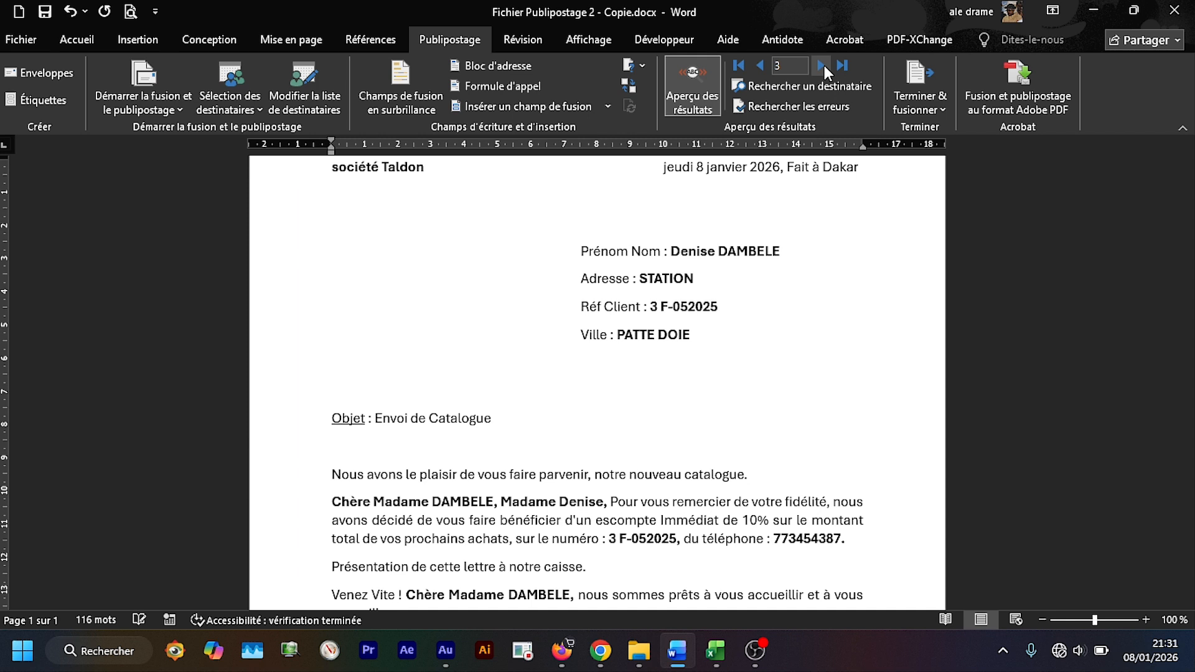
mouse_move(1181, 312)
left_mouse_down()
mouse_move(1180, 288)
mouse_move(1188, 299)
left_mouse_up()
scroll(1189, 299, "up", 1)
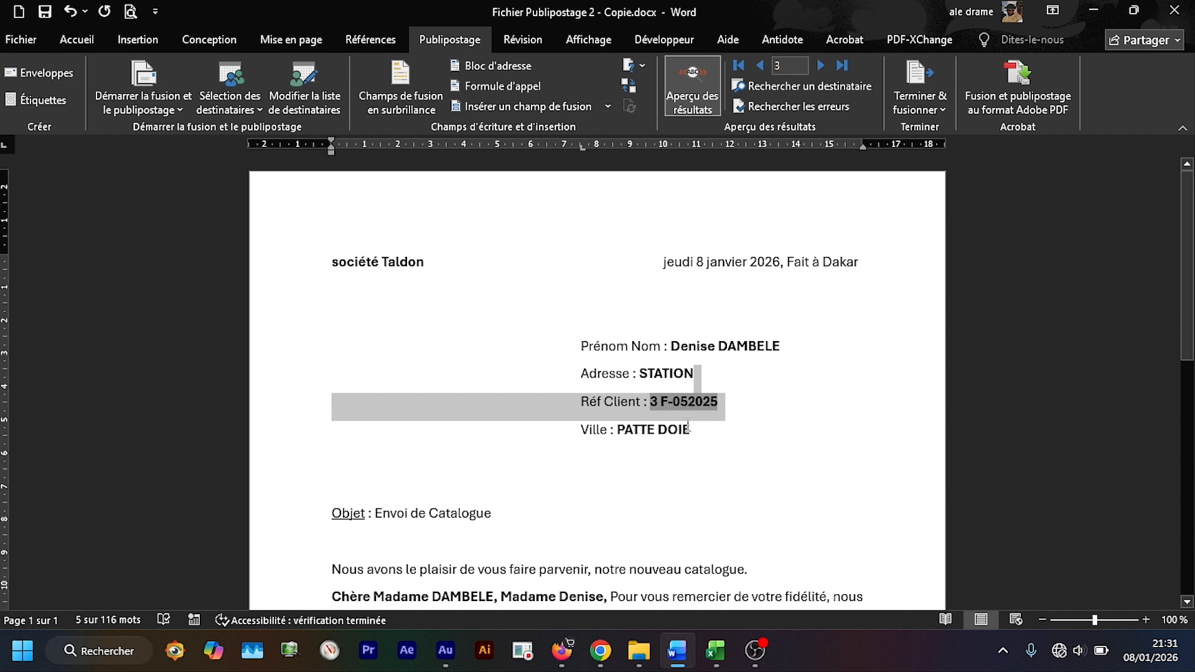
scroll(1188, 227, "down", 5)
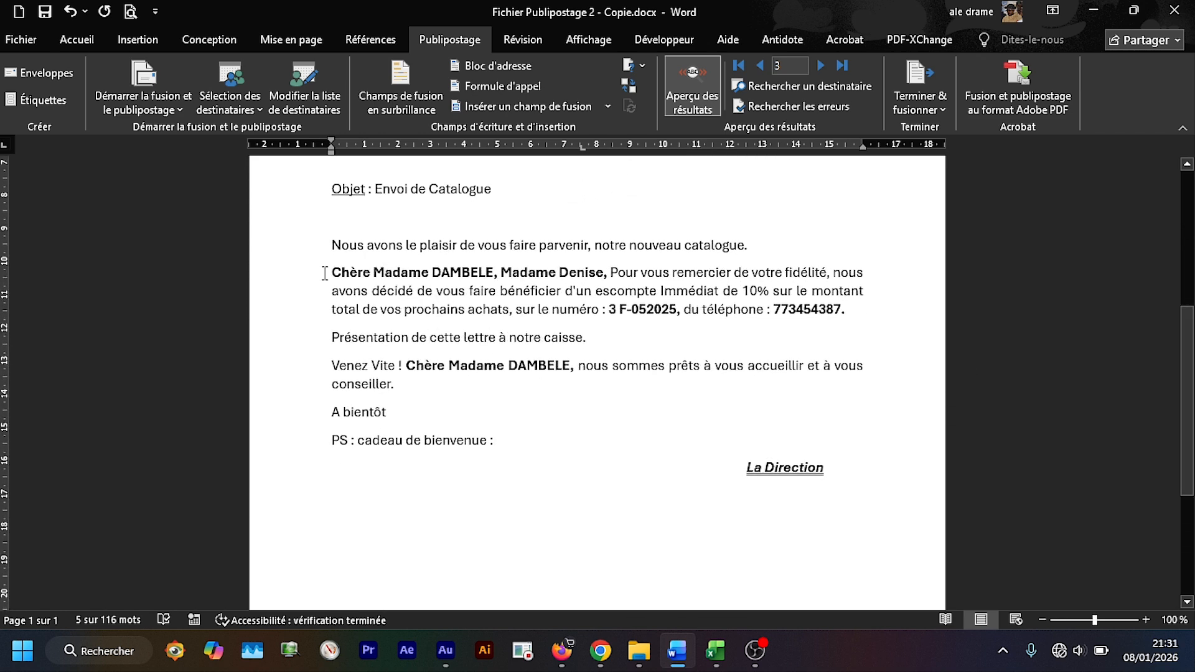
left_click(824, 60)
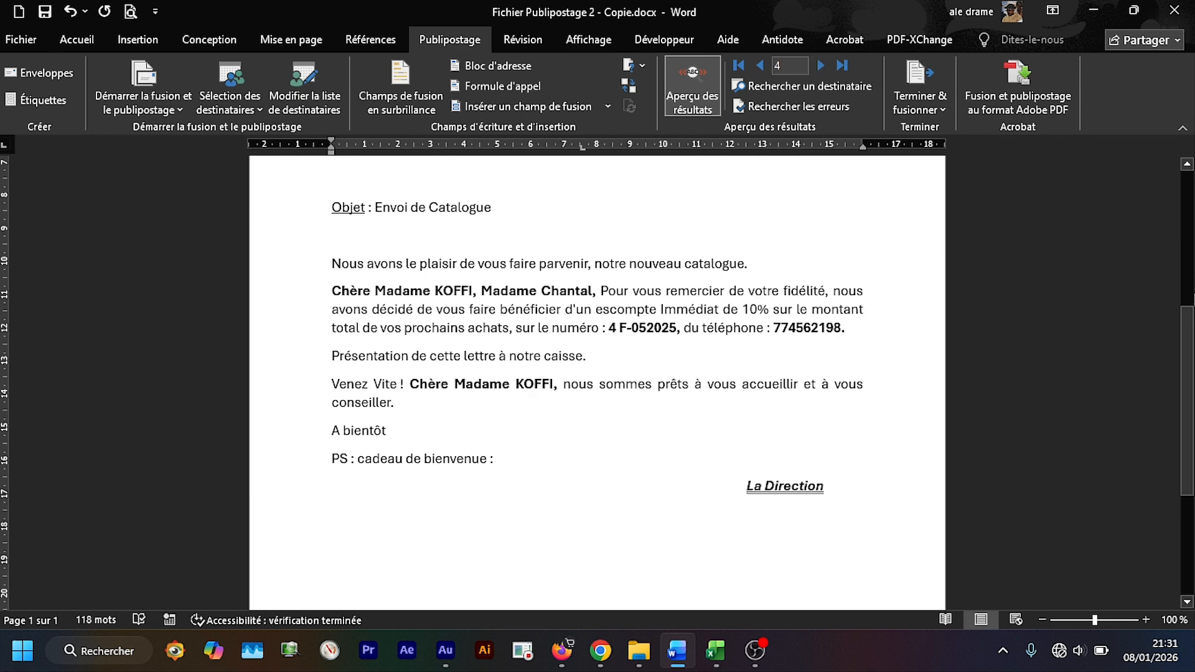
scroll(1186, 302, "up", 1)
scroll(1186, 301, "up", 1)
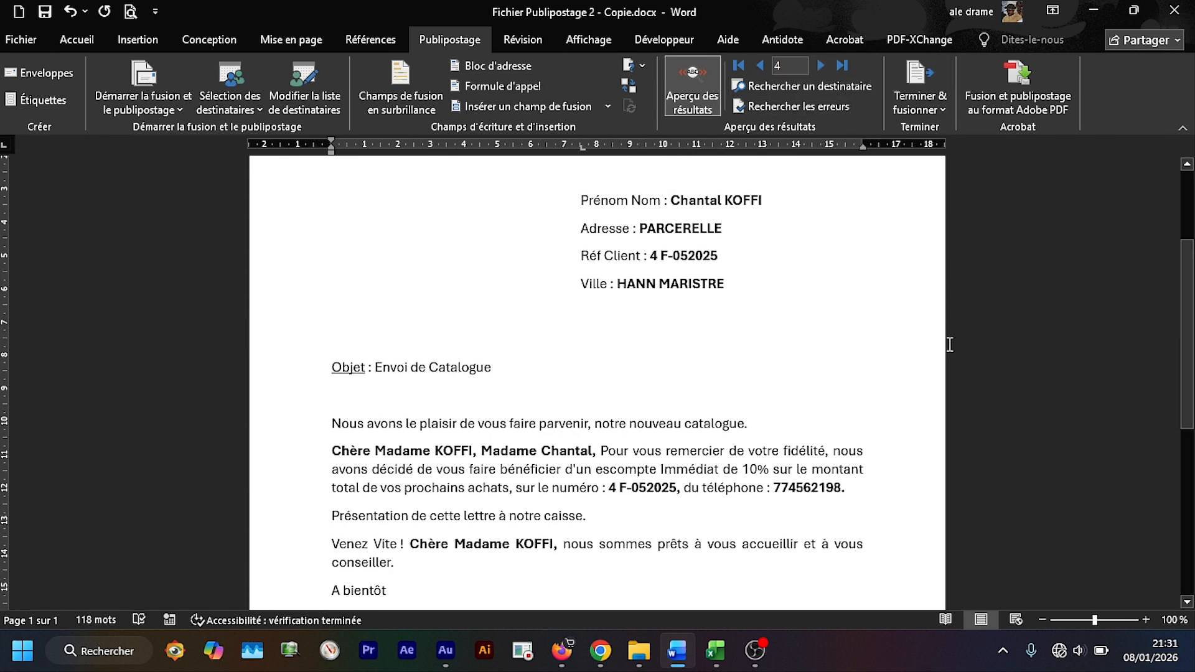
left_click(1042, 620)
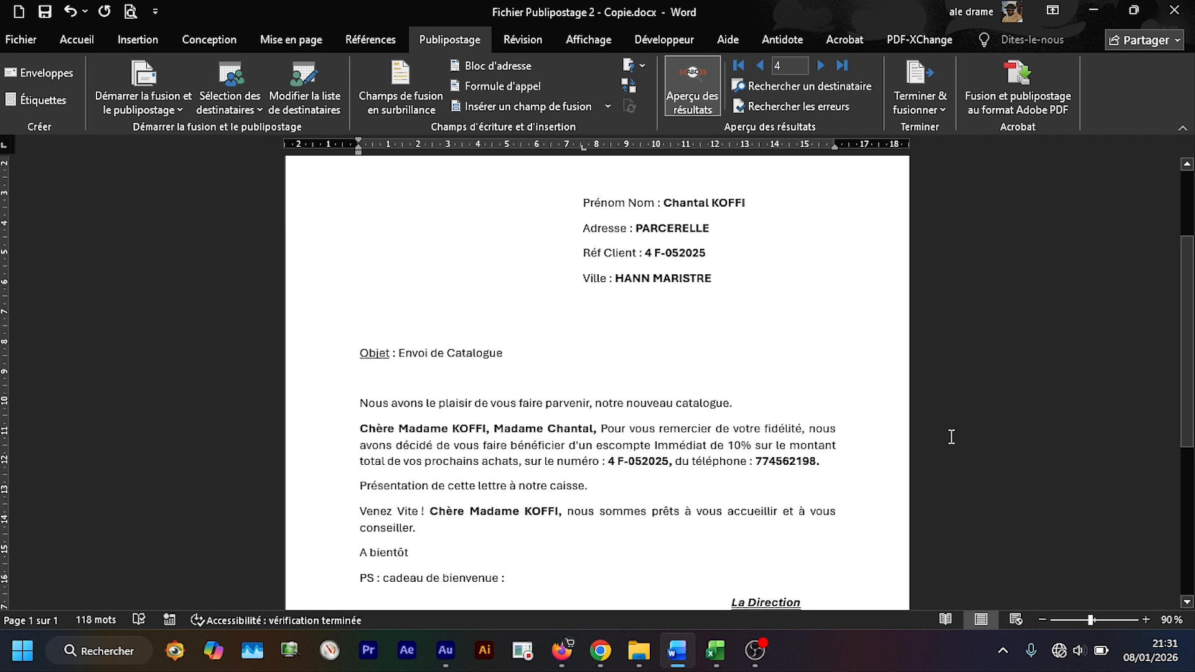
Step through the remaining previews from record 5 to record 10, checking Cher/Chère against each recipient's title
left_click(819, 66)
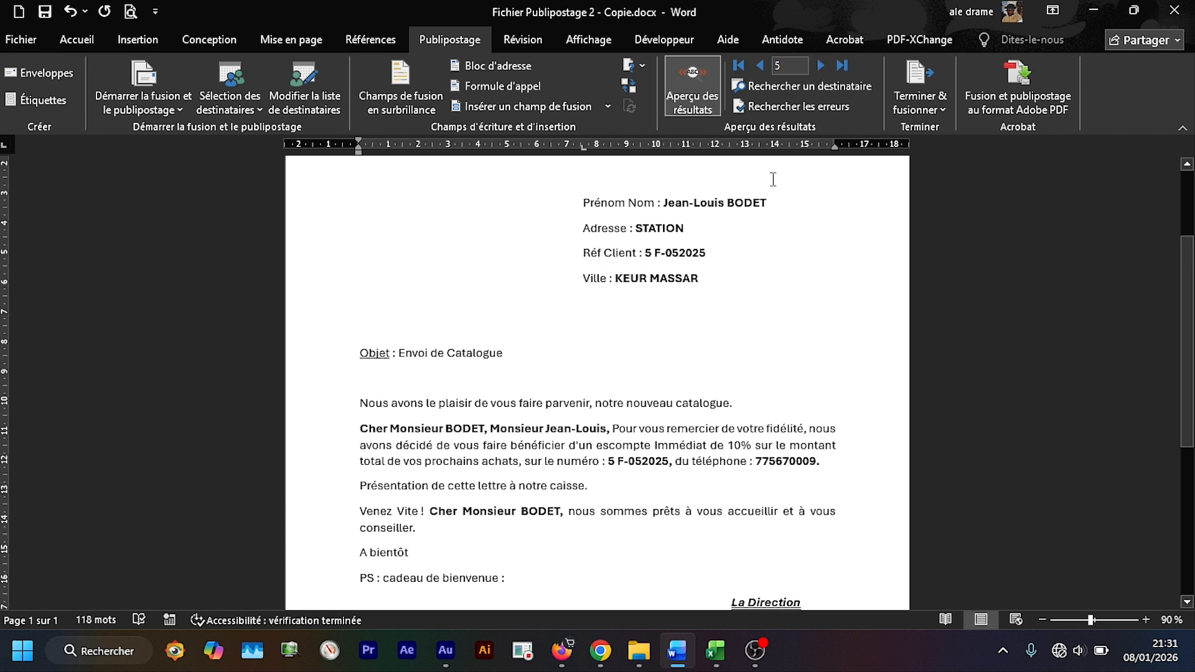
left_click(821, 65)
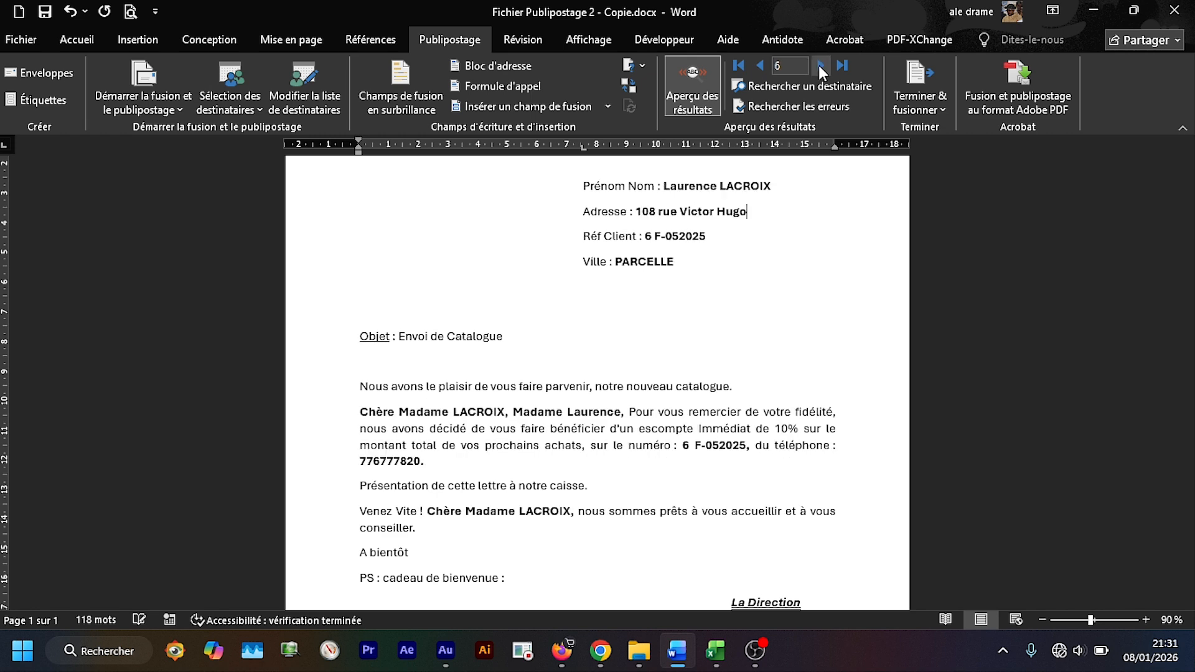
left_click(820, 66)
left_click(821, 65)
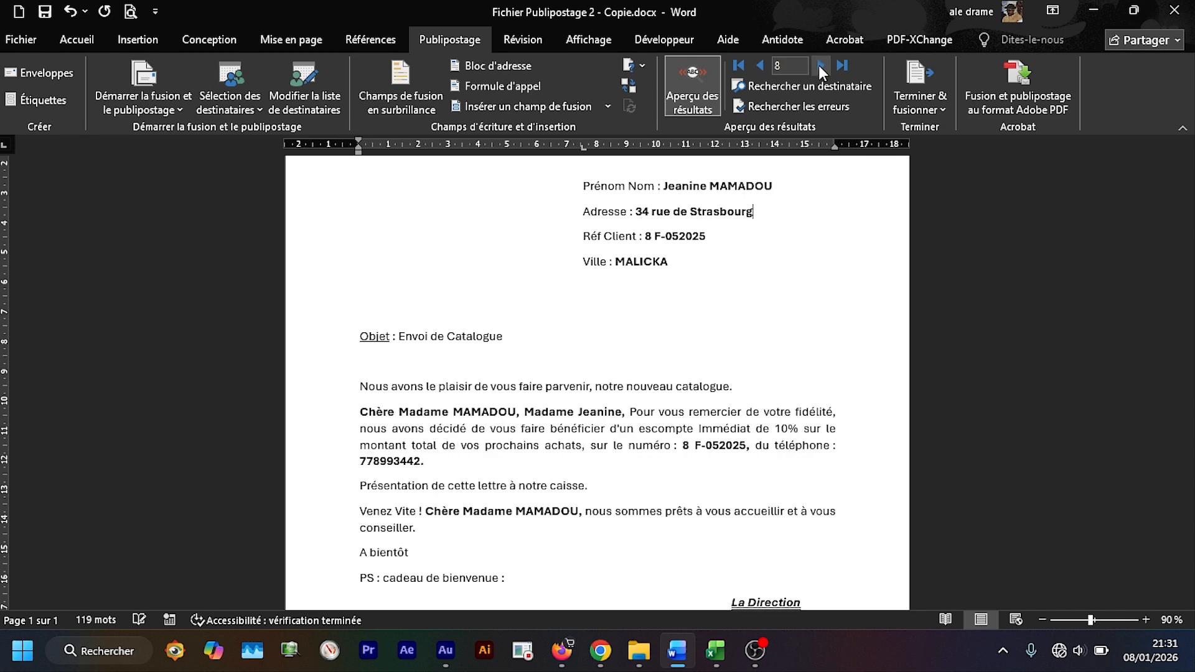
left_click(820, 66)
left_click(821, 65)
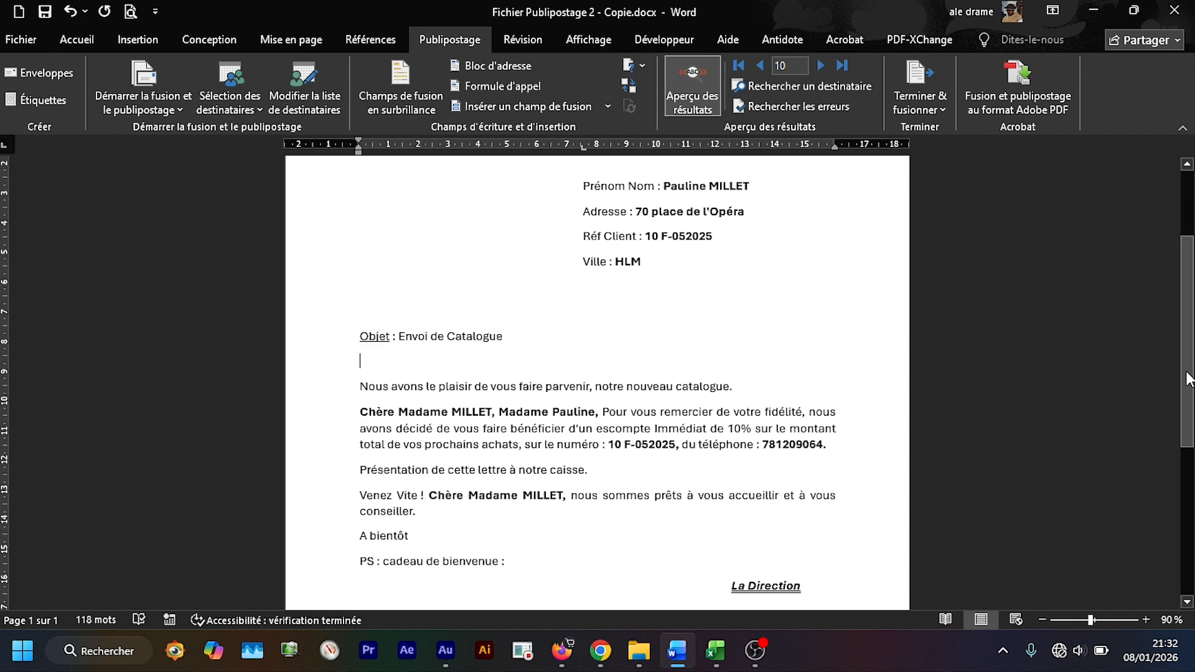
left_click_drag(1190, 381, 1177, 314)
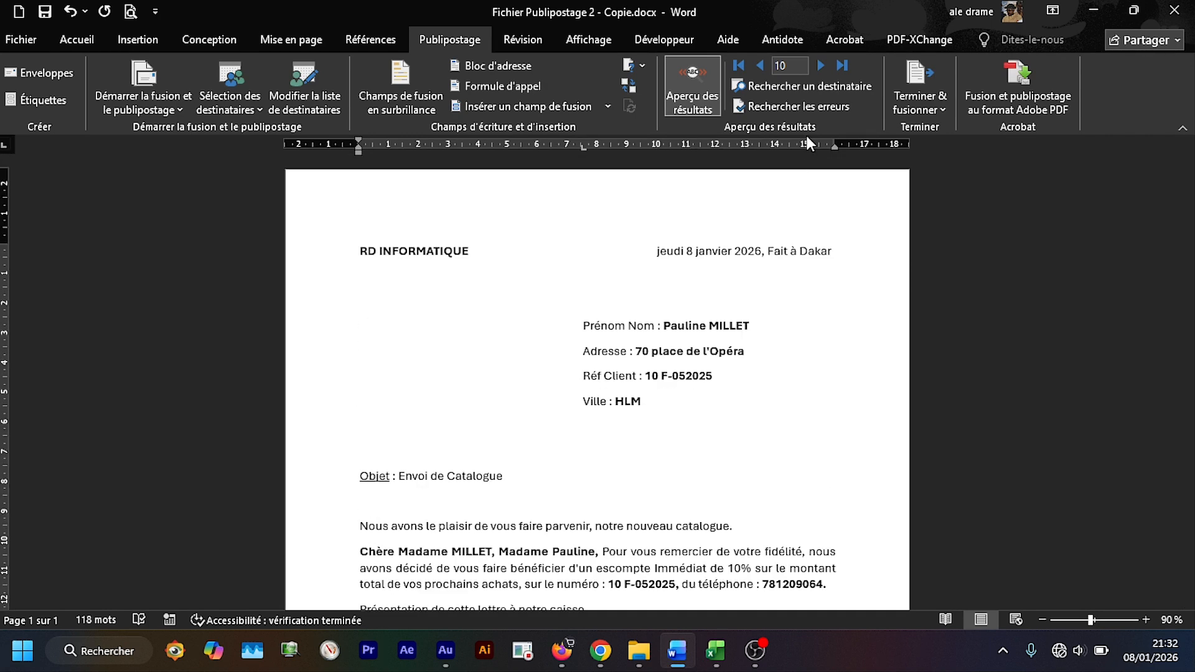
Jump the preview to the first recipient's letter and back to the last one
left_click(740, 66)
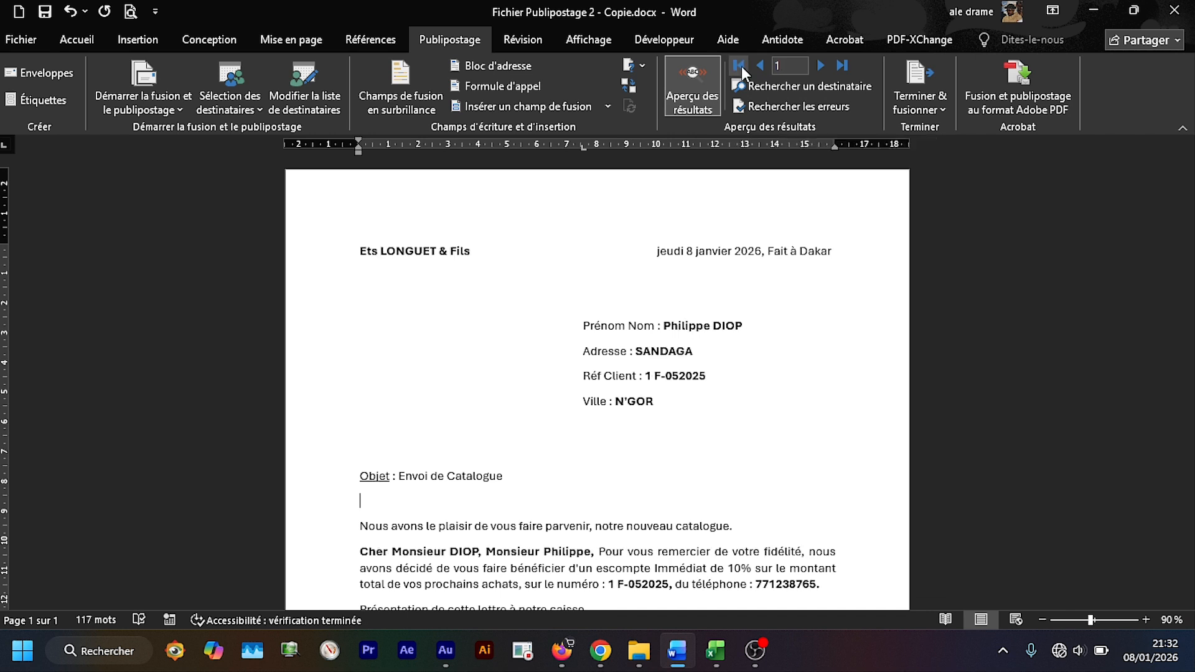
left_click(841, 65)
mouse_move(1192, 240)
left_mouse_down()
mouse_move(1189, 411)
mouse_move(1191, 238)
mouse_move(1194, 278)
left_mouse_up()
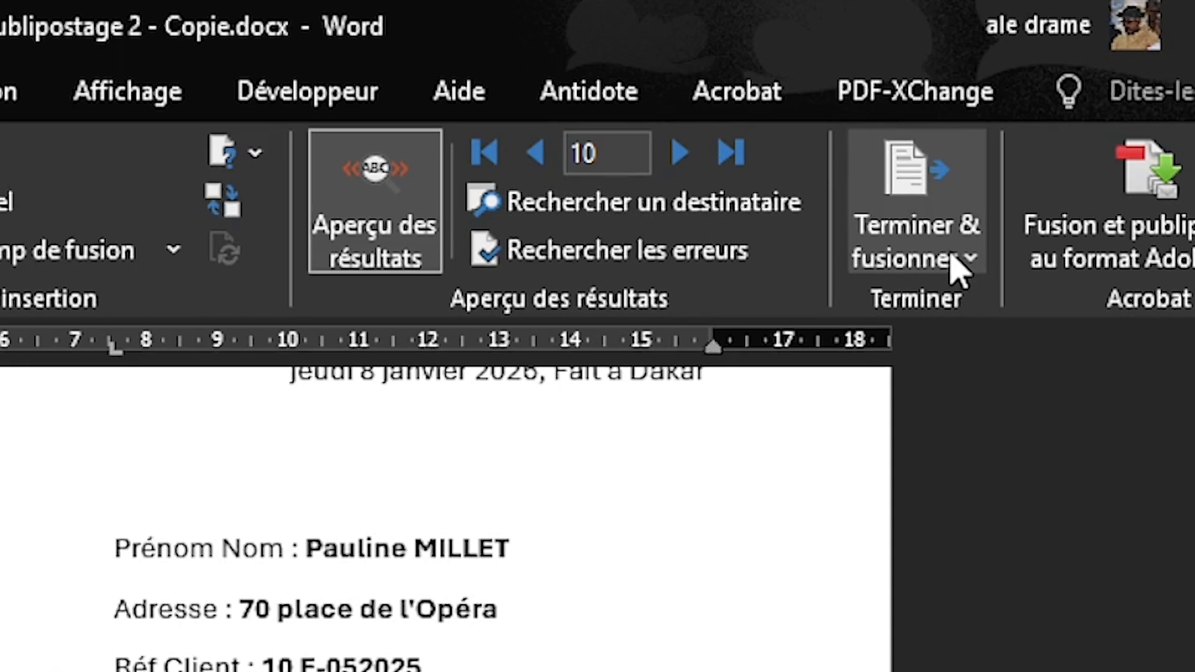
Finish the merge by generating individual documents for all records (Tous) in a new document
left_click(968, 272)
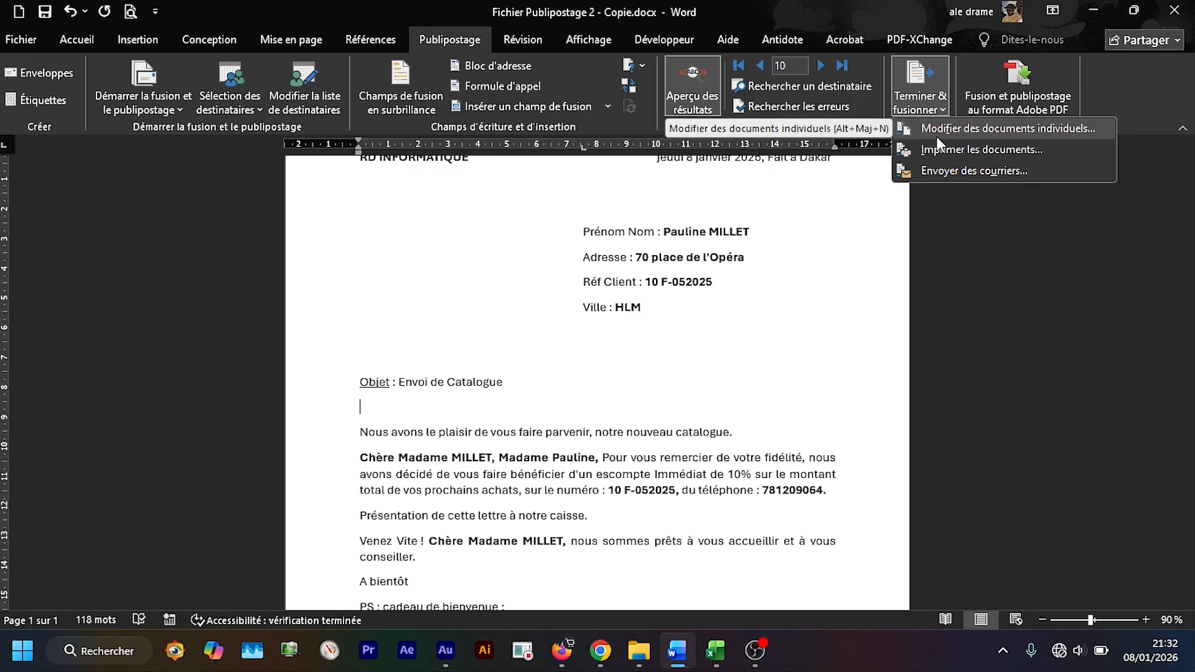
left_click(936, 136)
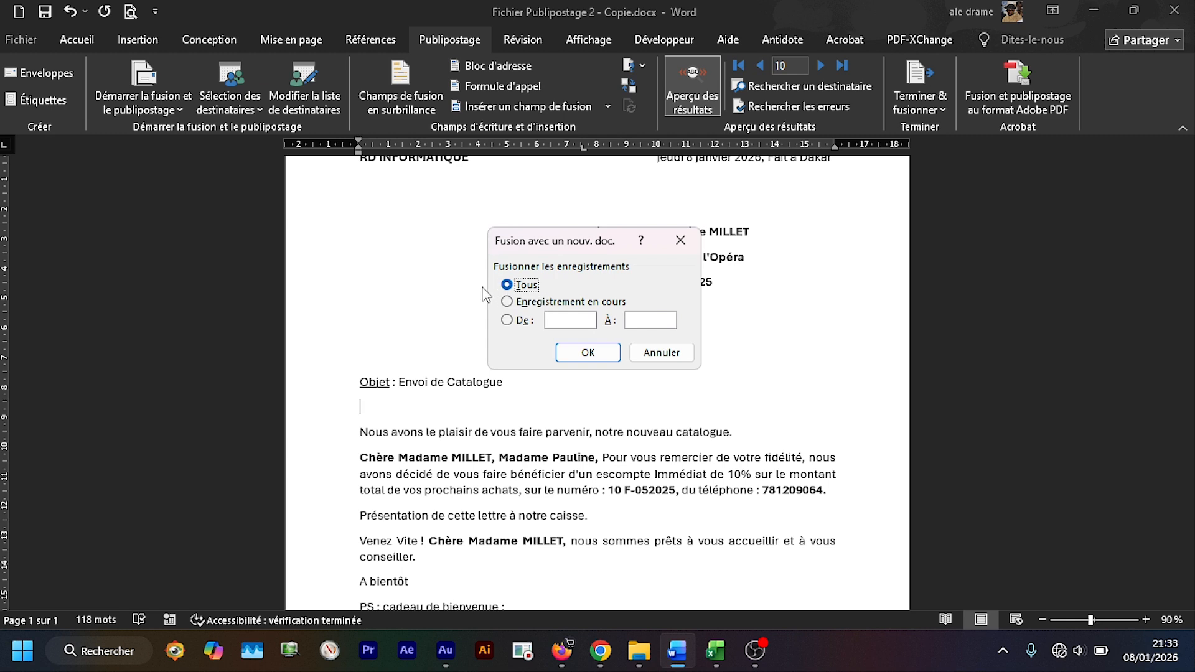
left_click(588, 353)
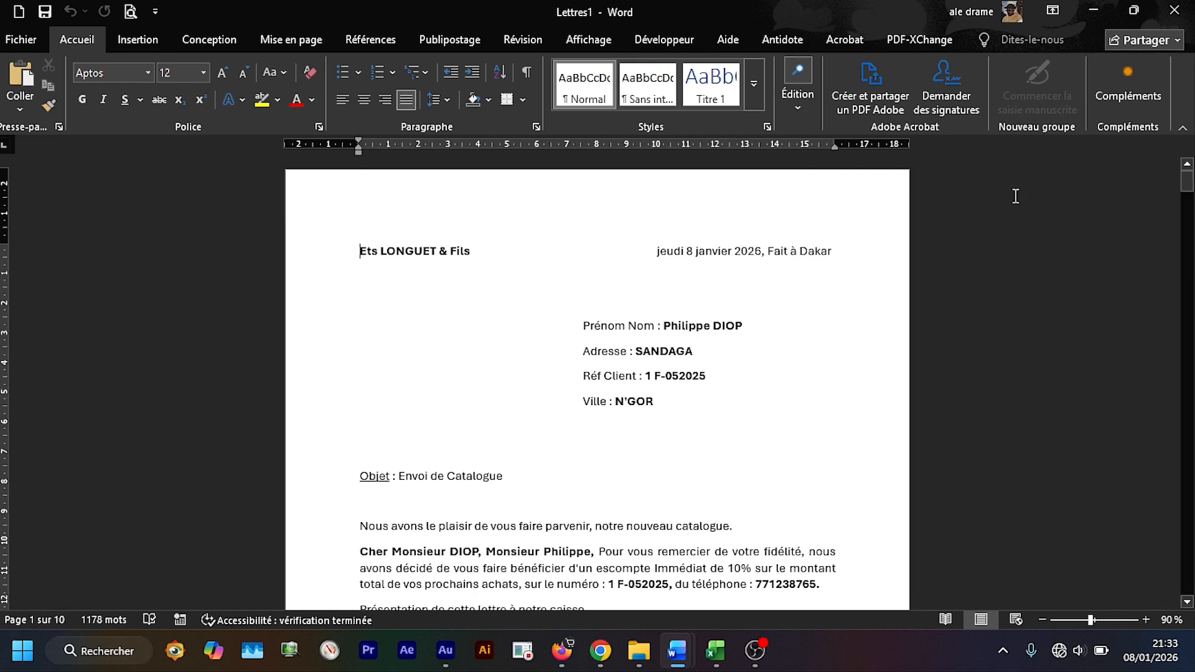
Look through the merged letters in the new document from the first page to the last
left_click_drag(1187, 181, 1182, 315)
left_click_drag(1179, 224, 1184, 190)
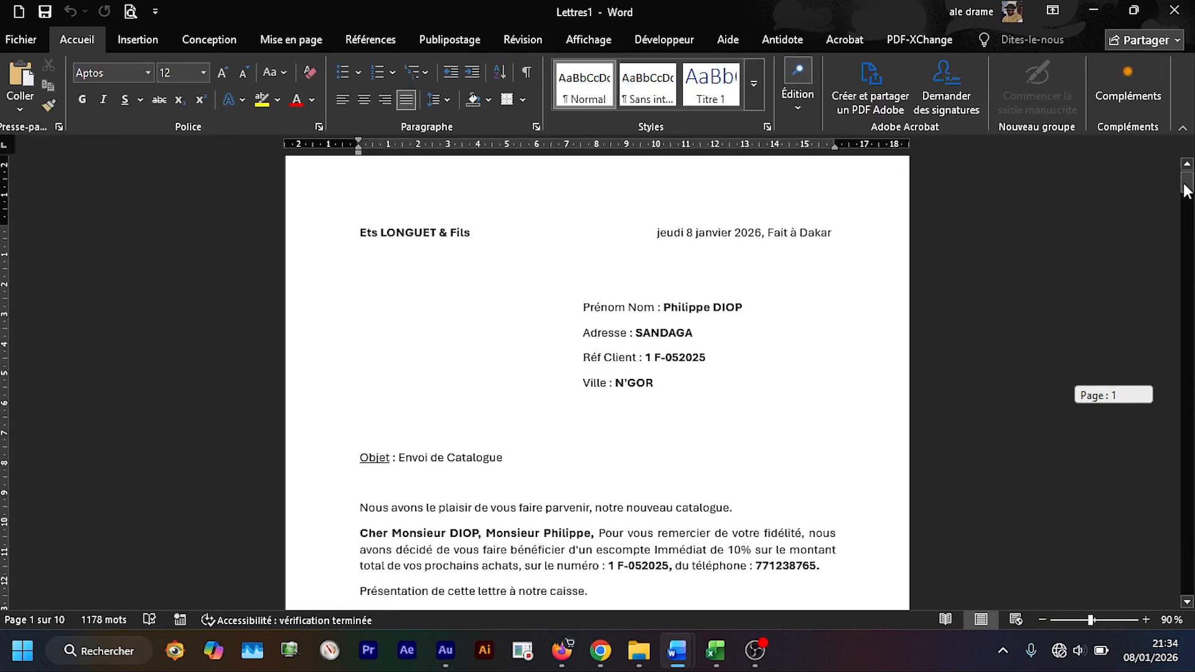
left_click_drag(1185, 190, 1192, 584)
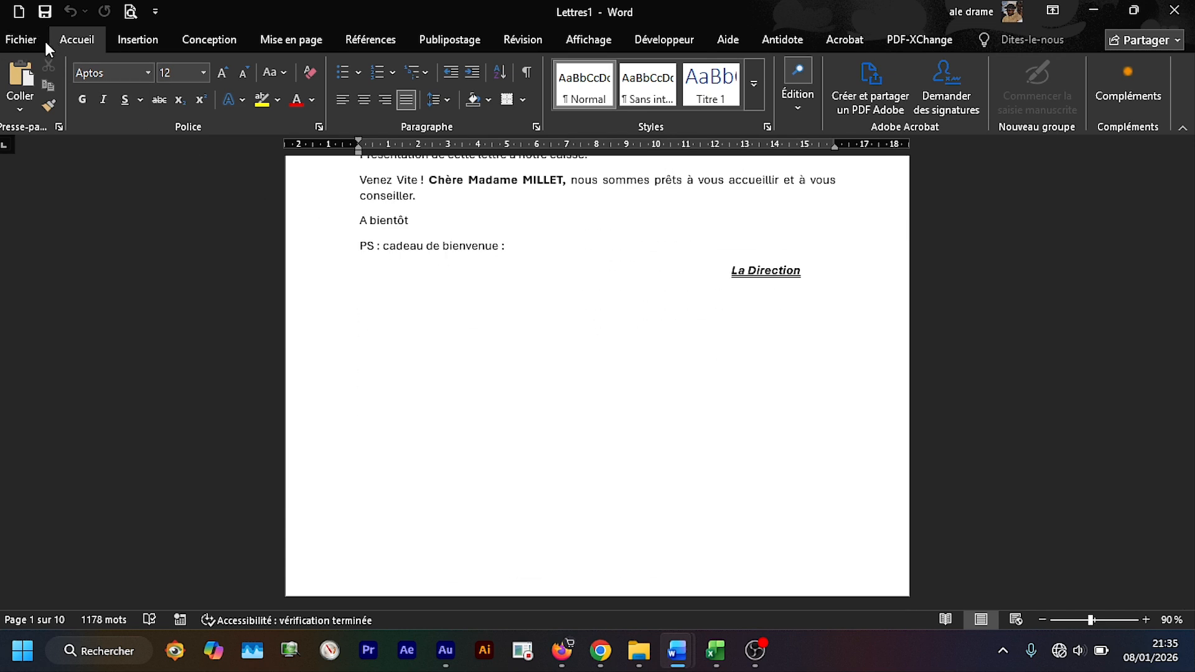
Finish the merge by printing the letters for all records (Tous) with PDF-XChange Printer, and look through the resulting PDF
left_click(21, 41)
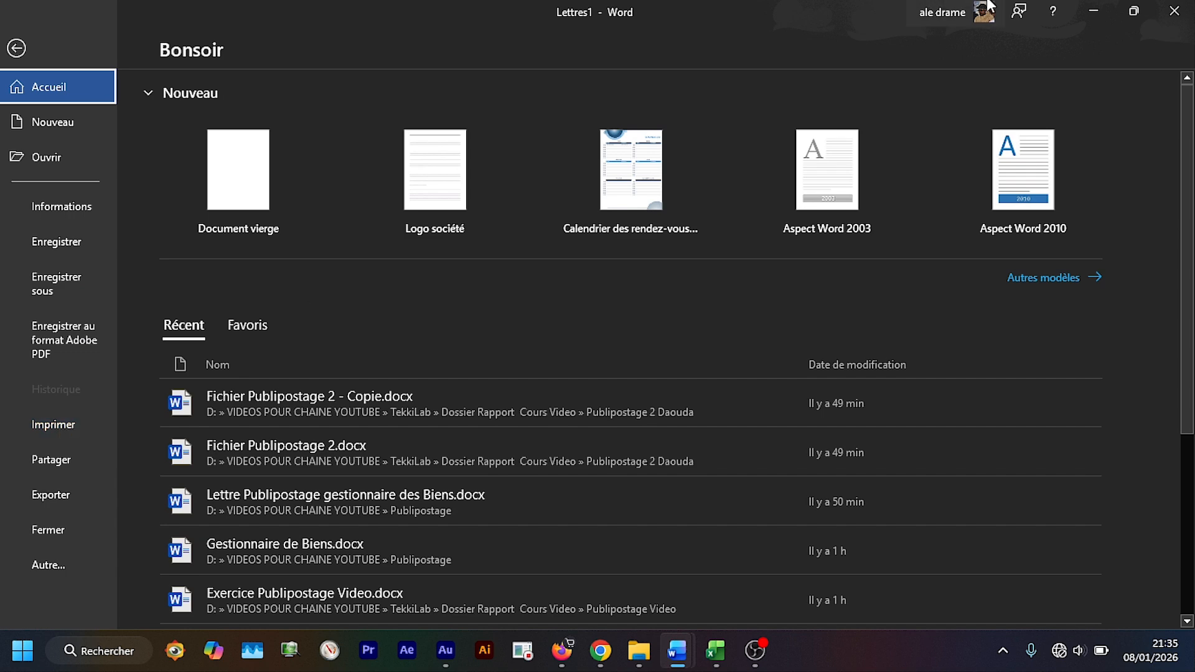
key("Escape")
left_click(944, 111)
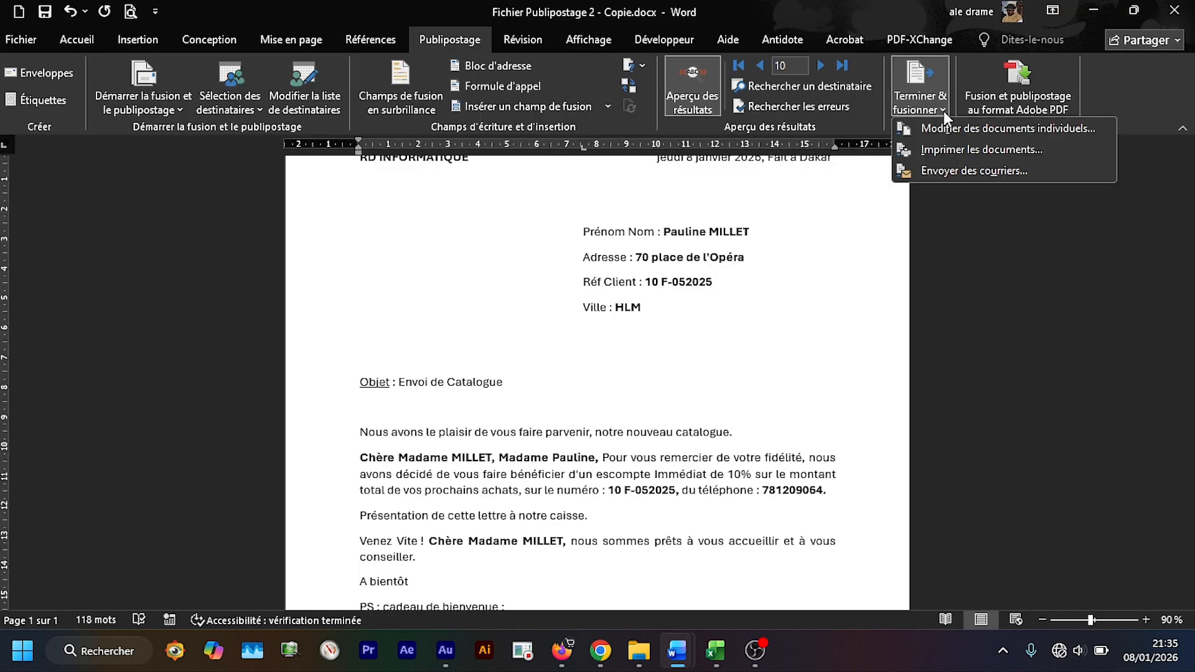
left_click(955, 151)
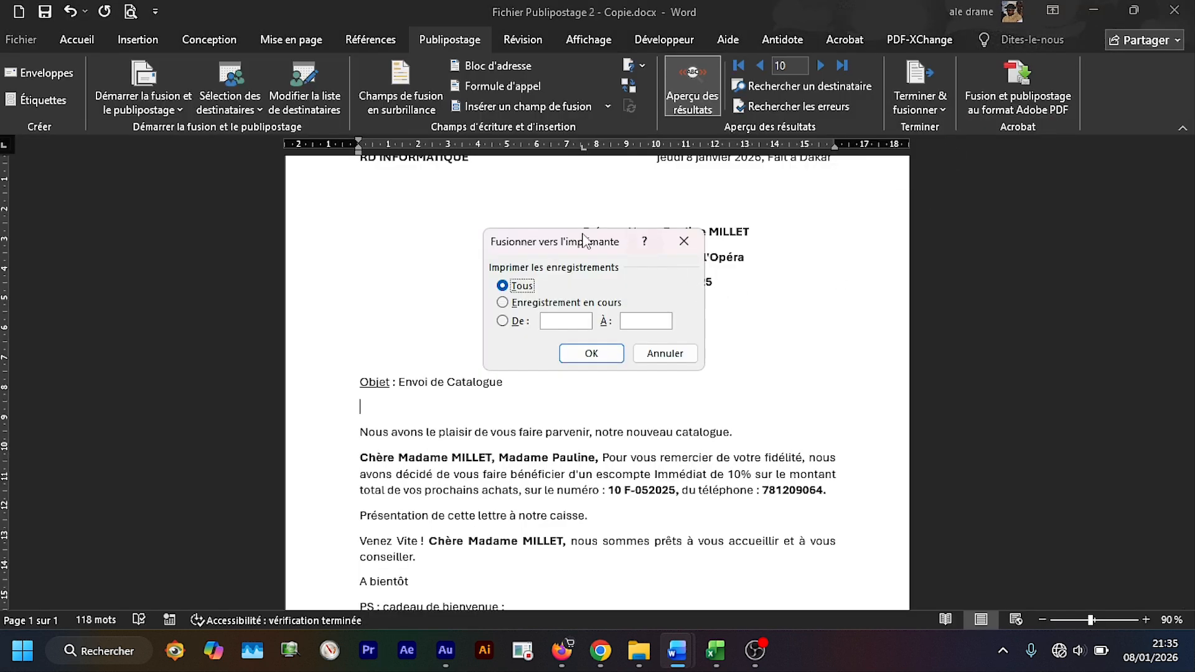
left_click(591, 354)
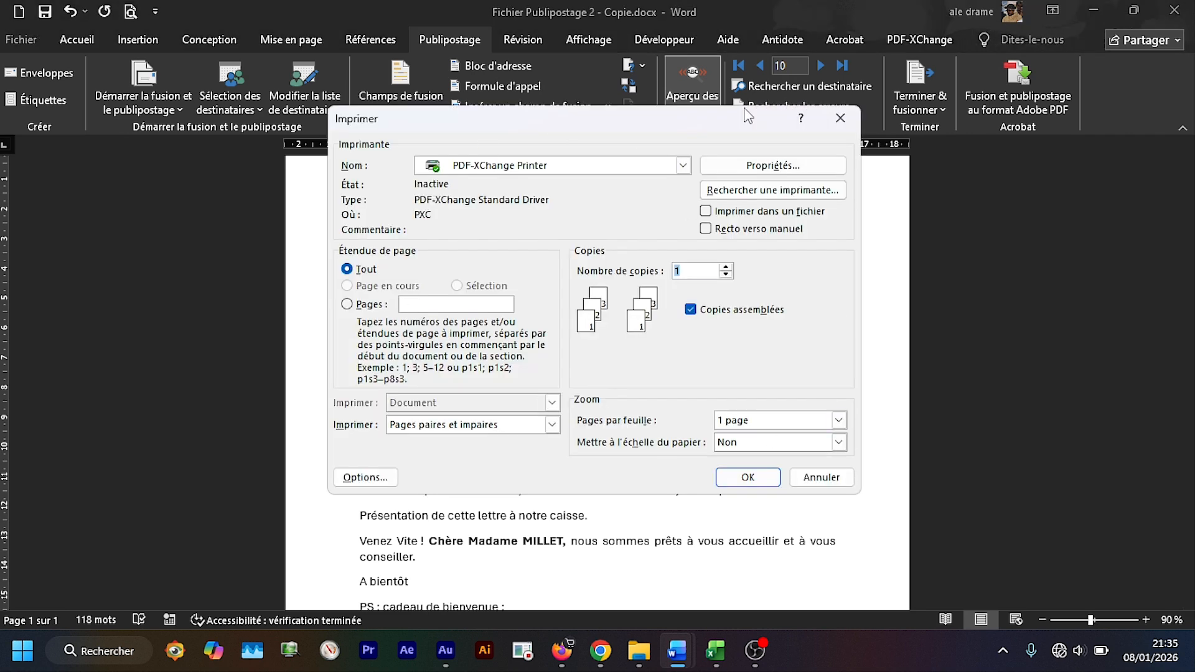
left_click(738, 483)
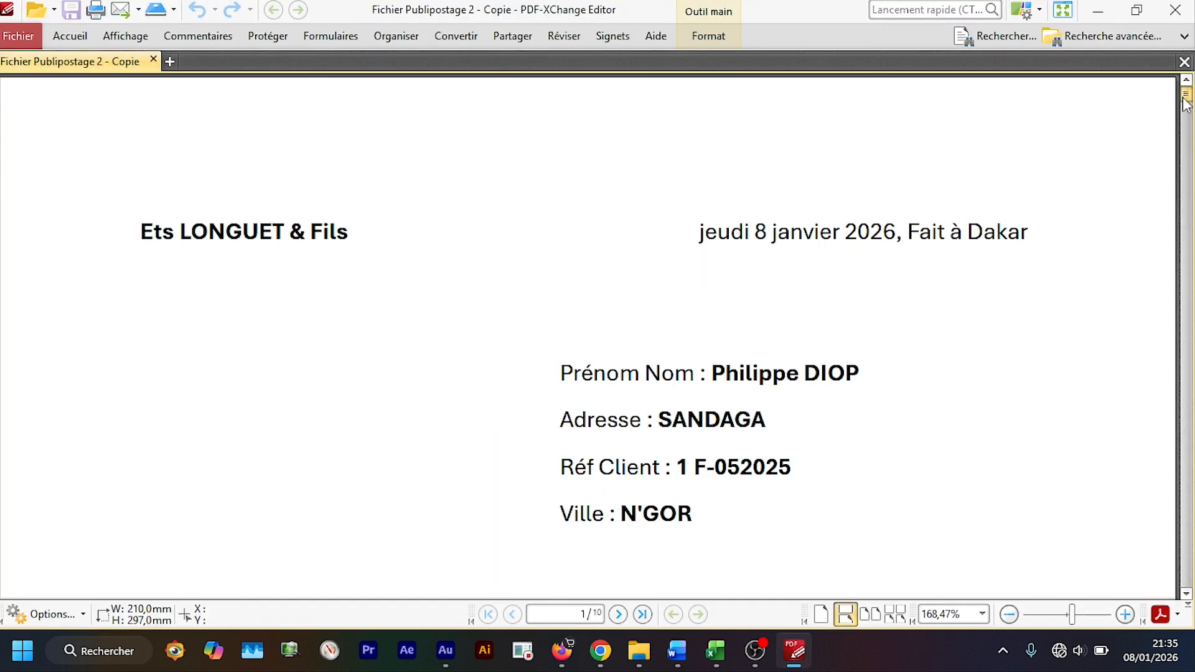
left_click_drag(1186, 101, 1185, 444)
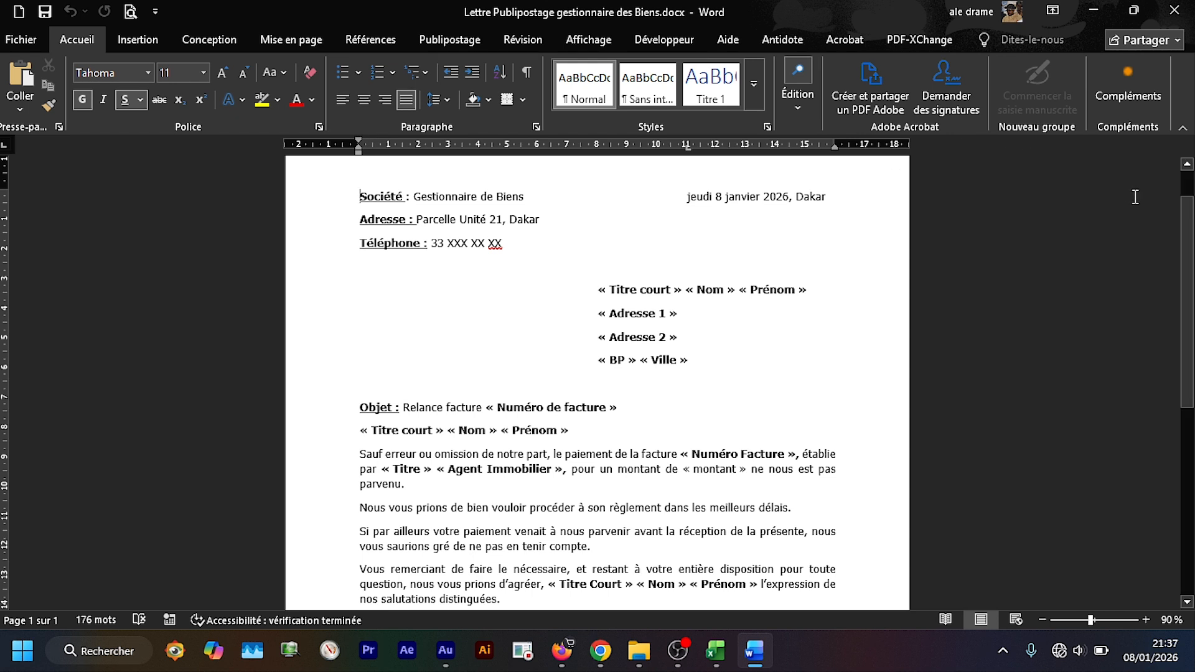
Review the placeholders in the Gestionnaire de Biens reminder letter and start its mail merge as Document Word normal
scroll(1188, 249, "down", 1)
left_click_drag(581, 253, 684, 342)
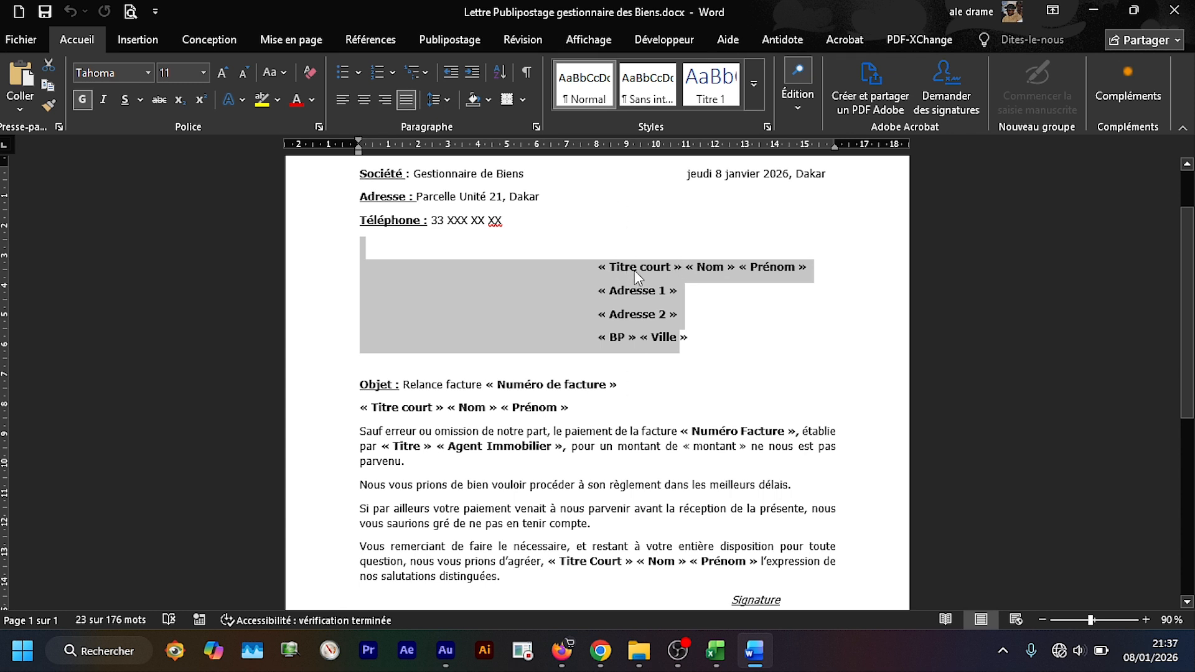
left_click(711, 274)
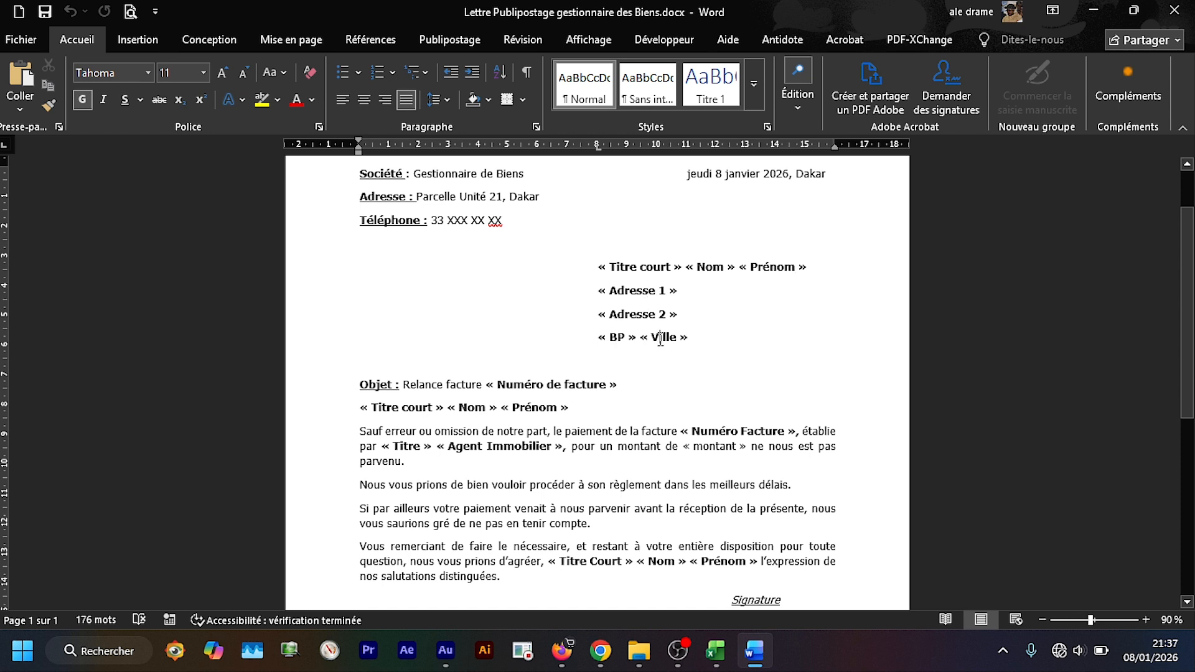
left_click(555, 382)
left_click(724, 573)
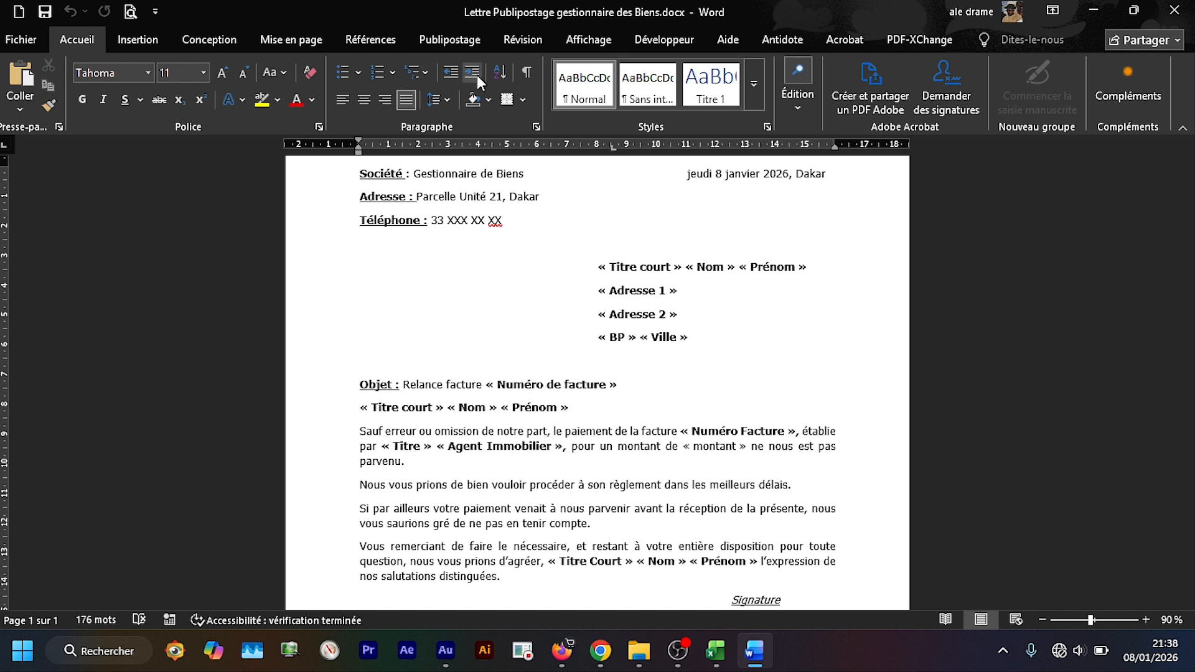
left_click(459, 43)
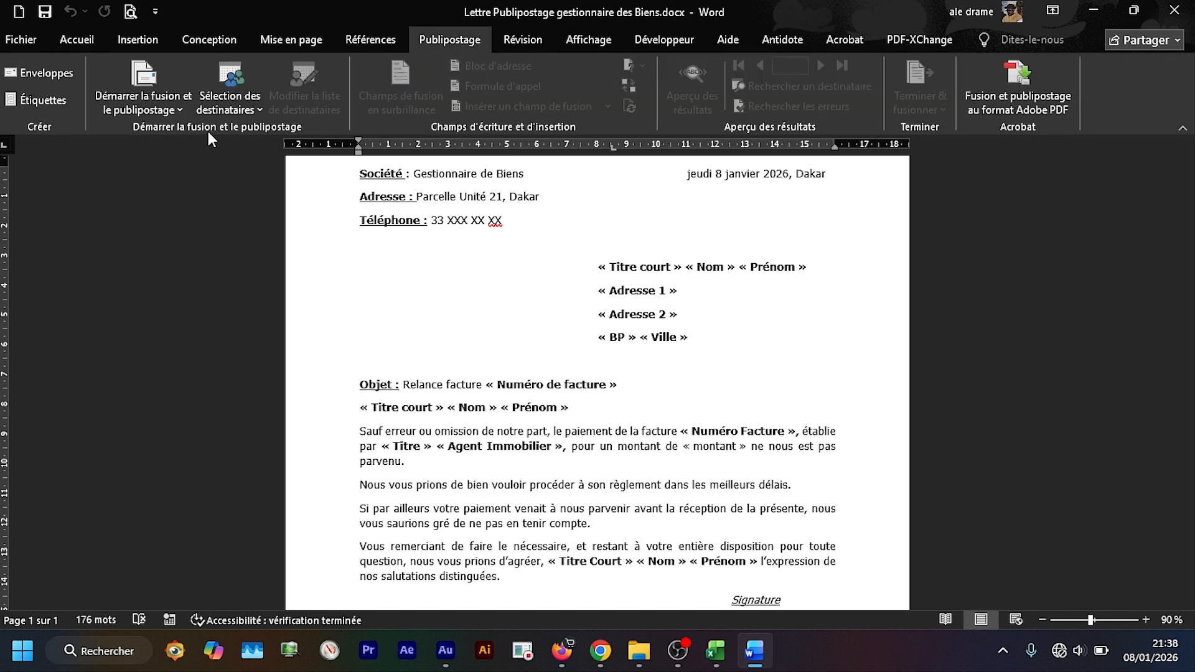
left_click(187, 106)
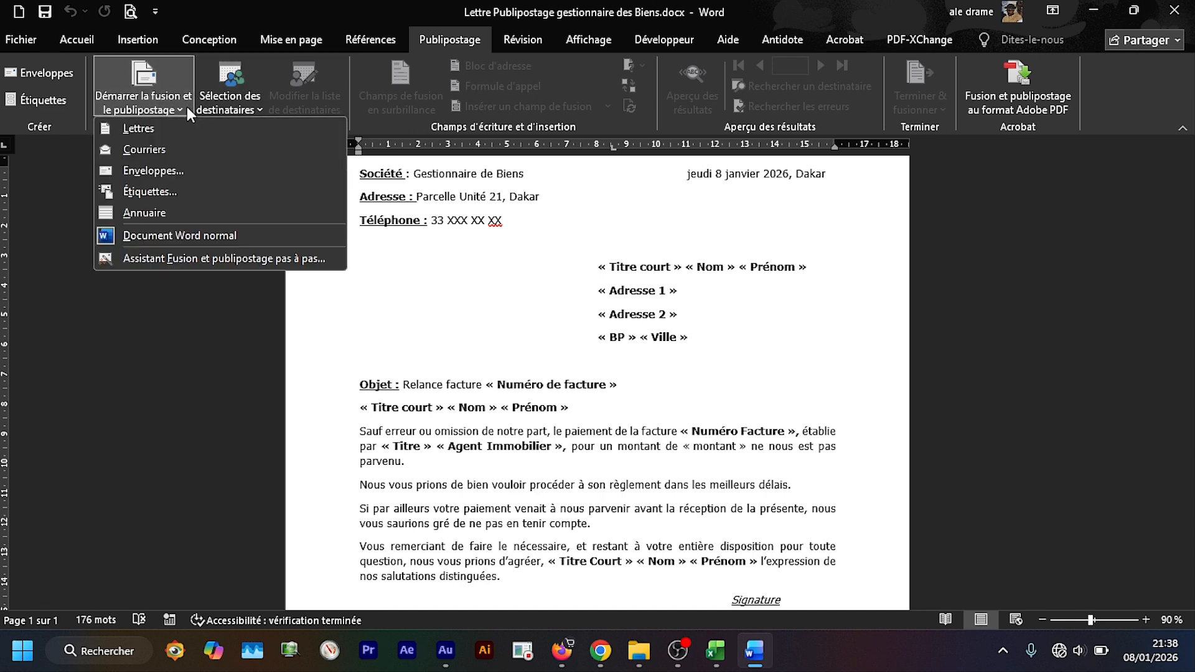
left_click(198, 235)
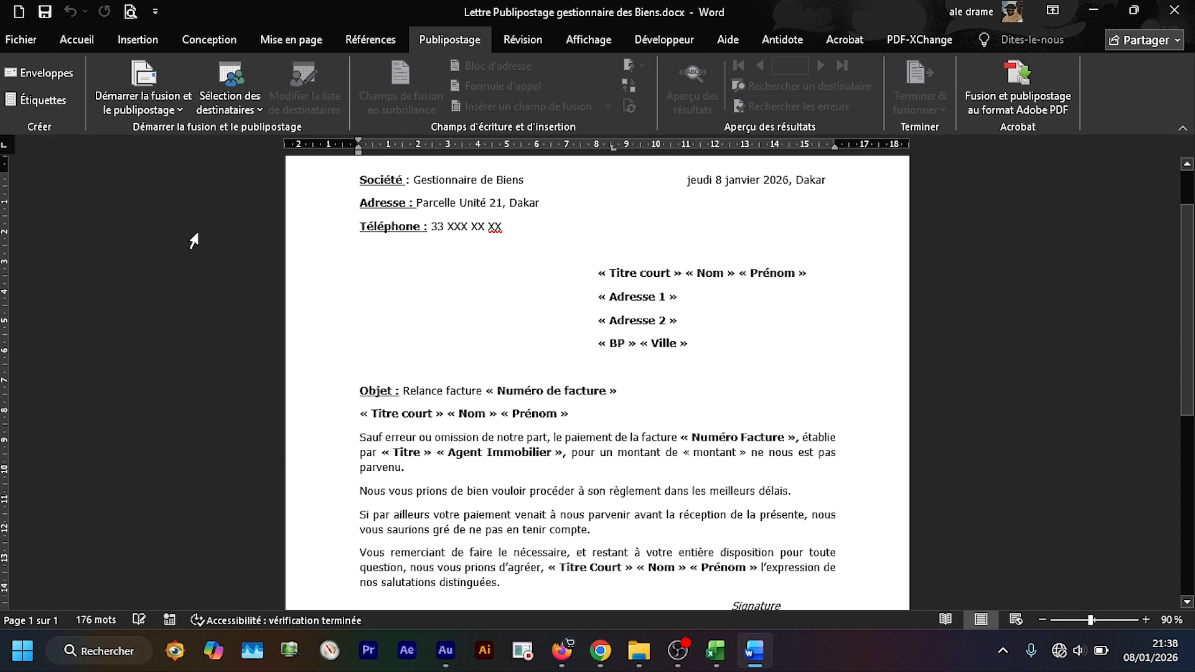
Link the letter to the Feuil1$ table of the existing Excel list, with headers in the first row, and check its columns in Excel
left_click(261, 112)
left_click(282, 151)
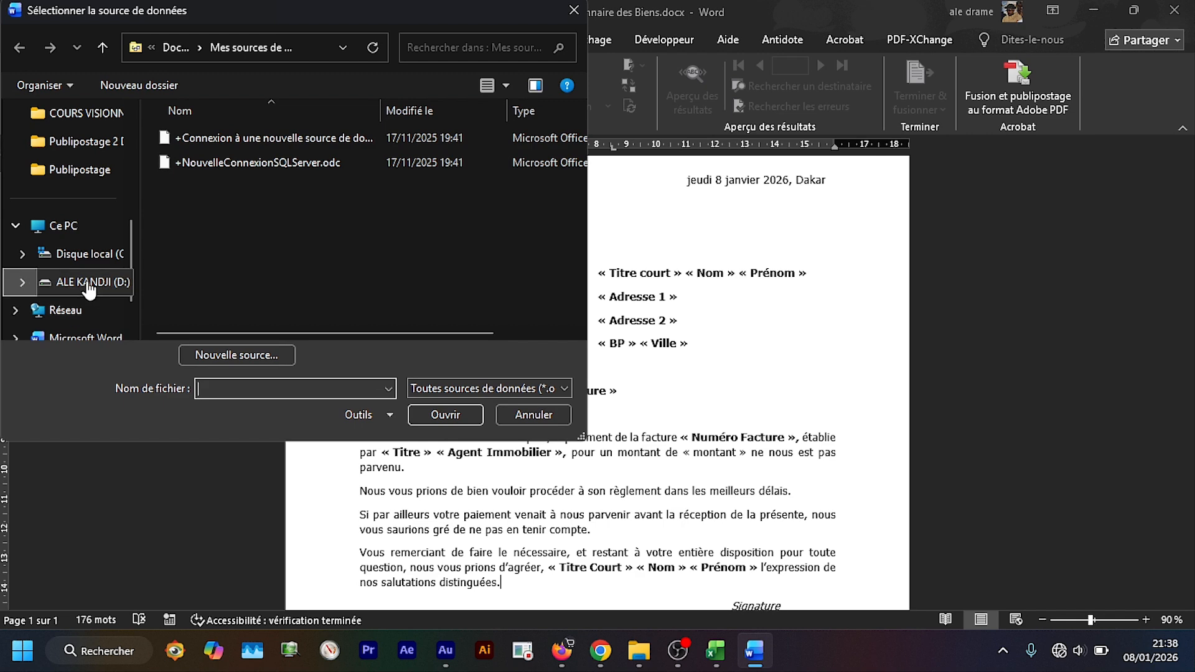
left_click(89, 289)
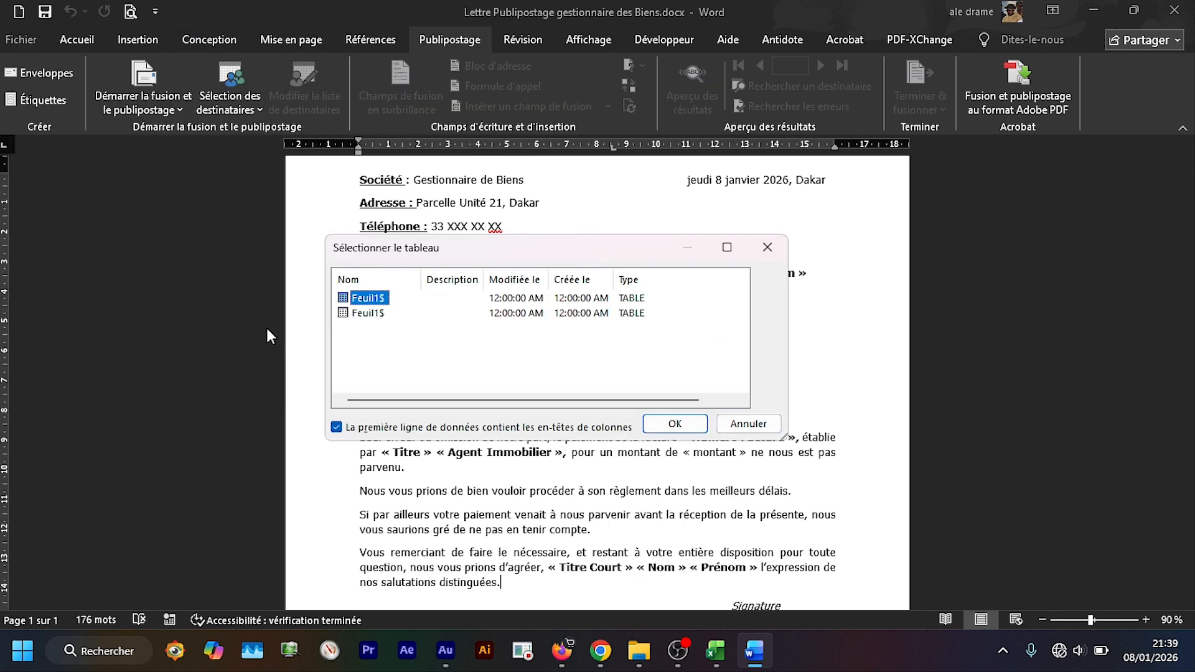
left_click(675, 425)
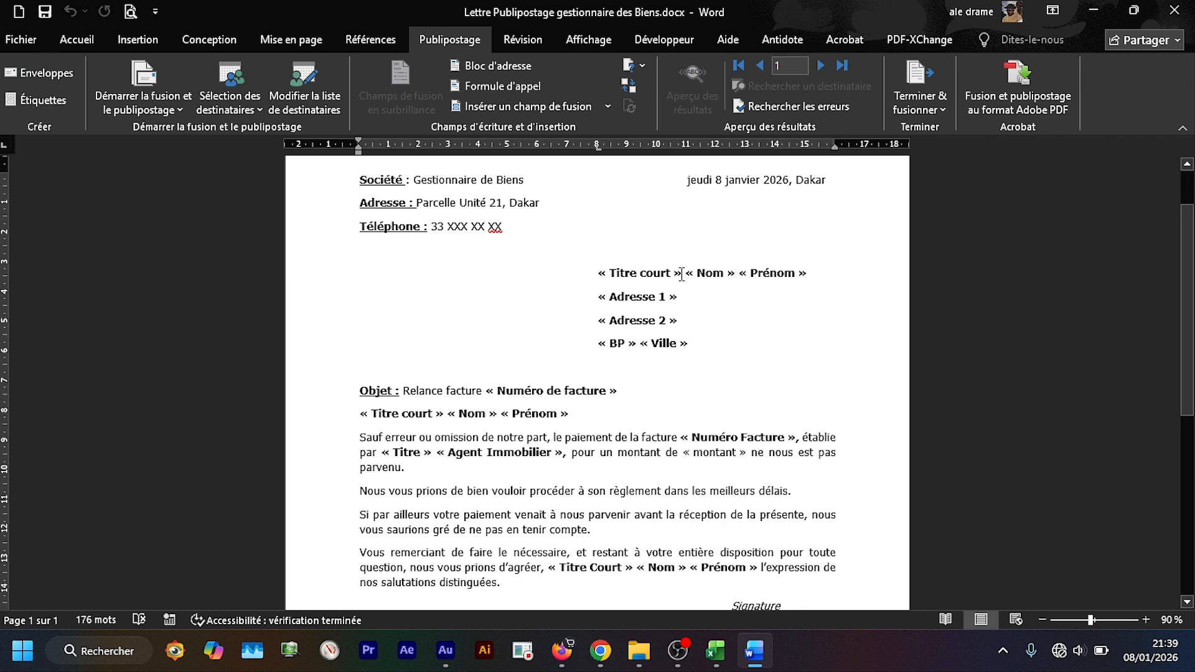
left_click(716, 651)
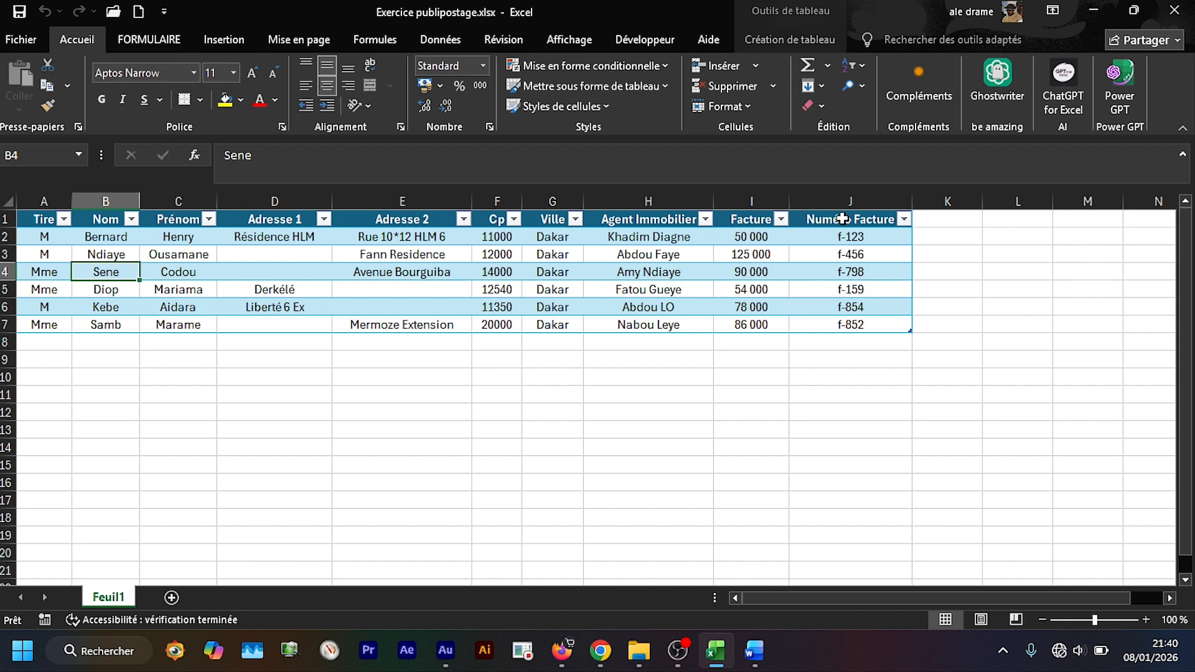
left_click(1099, 8)
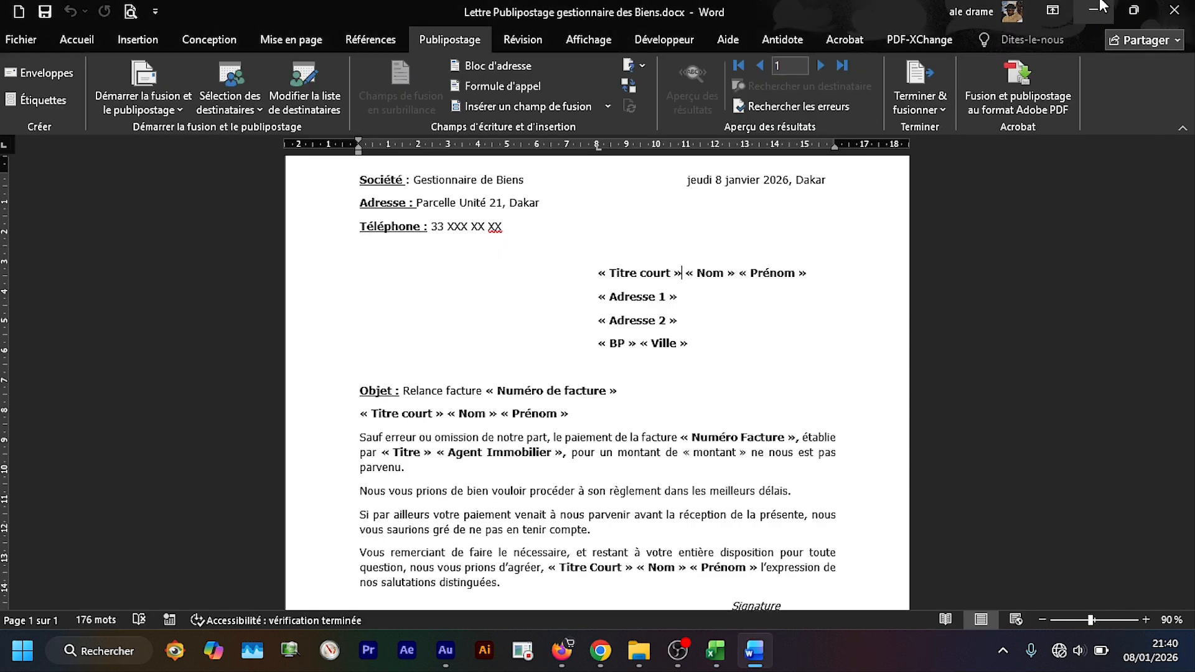
Replace the « Titre court » placeholder in the recipient address block with the Tire merge field, keeping the line's tab alignment
key("BackSpace")
key("BackSpace")
key("BackSpace")
key("BackSpace")
key("BackSpace")
key("BackSpace")
key("BackSpace")
key("BackSpace")
key("BackSpace")
key("BackSpace")
key("BackSpace")
key("BackSpace")
key("BackSpace")
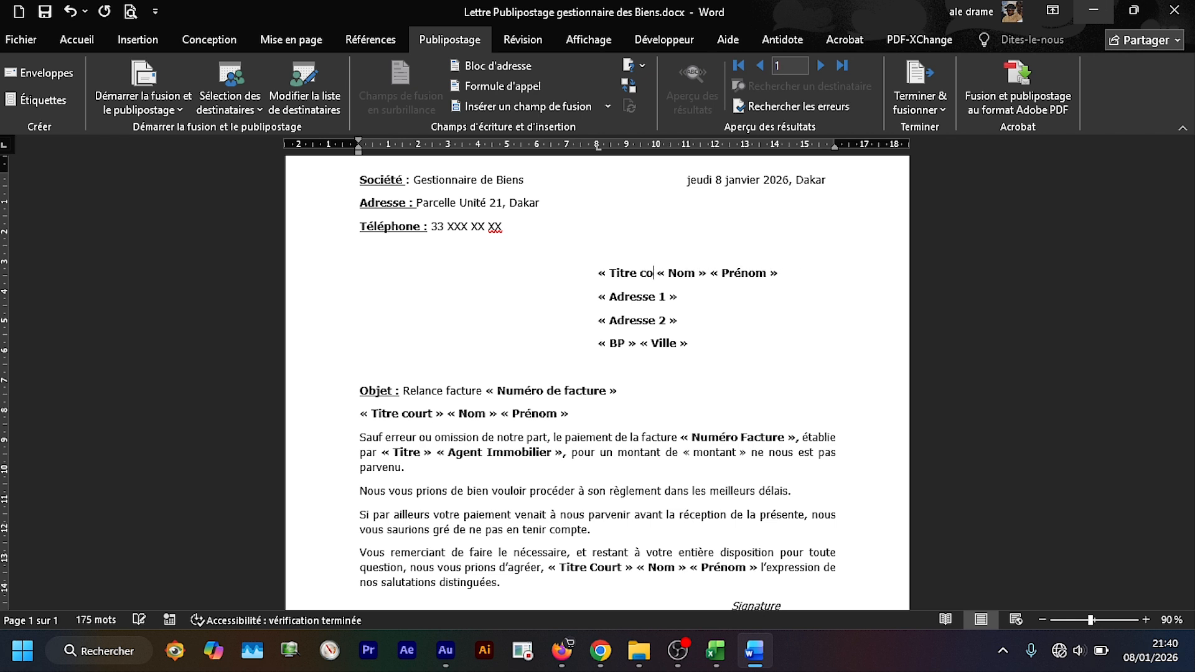
key("BackSpace")
key("BackSpace")
key("BackSpace")
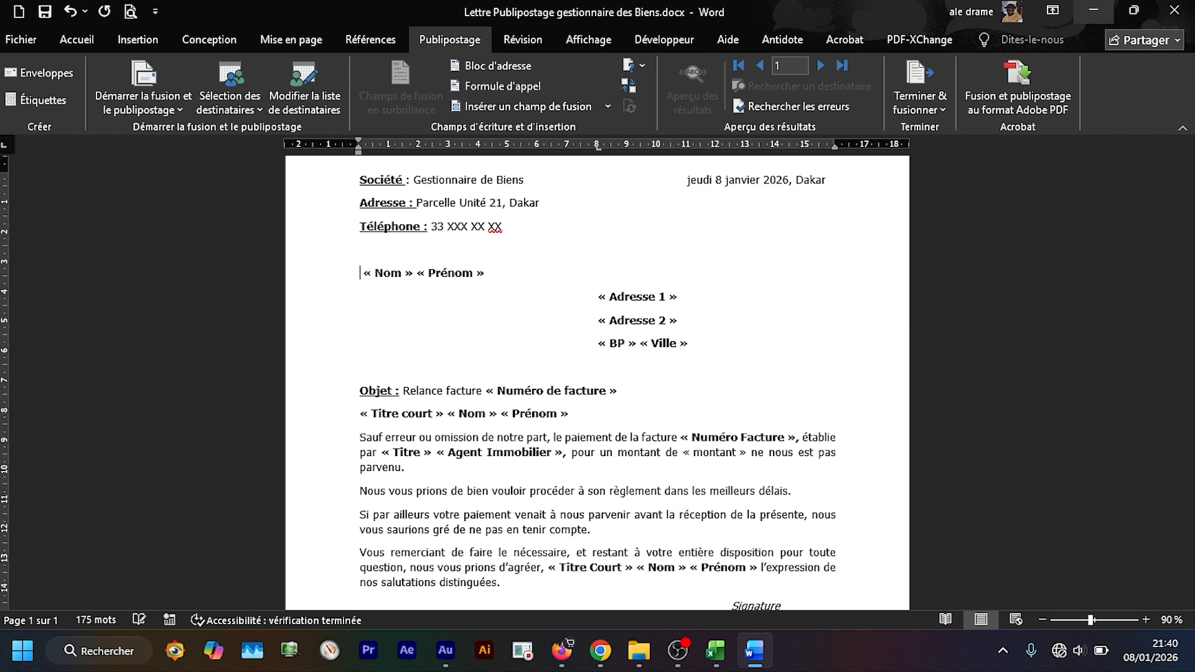
key("Tab")
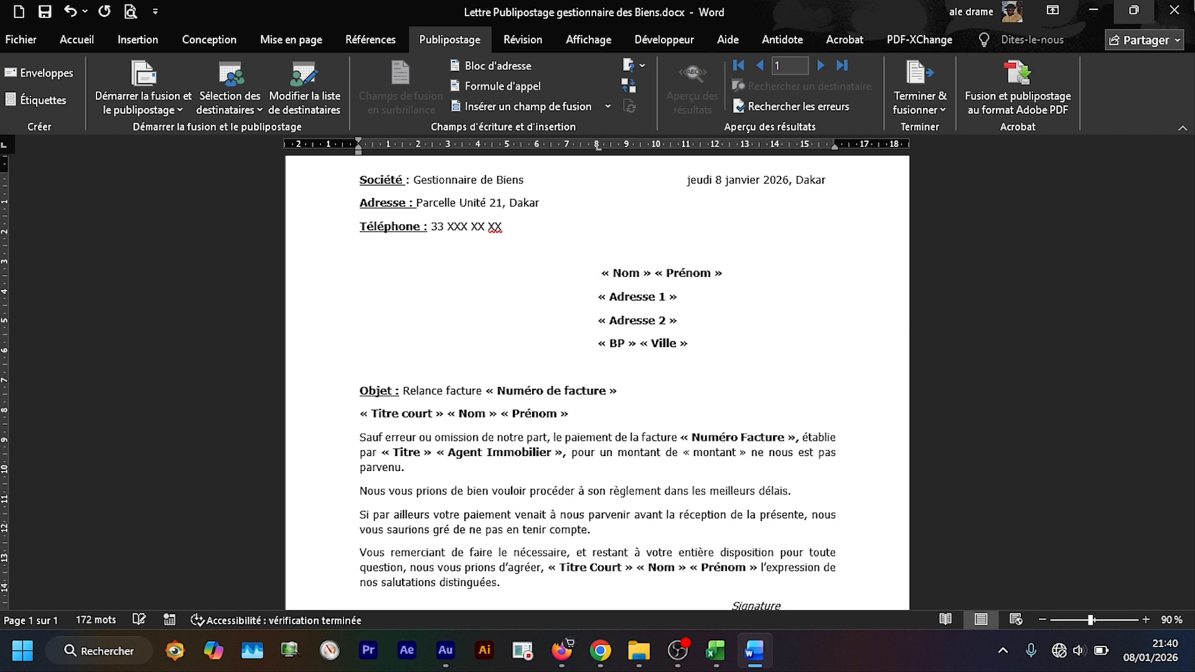
left_click(607, 107)
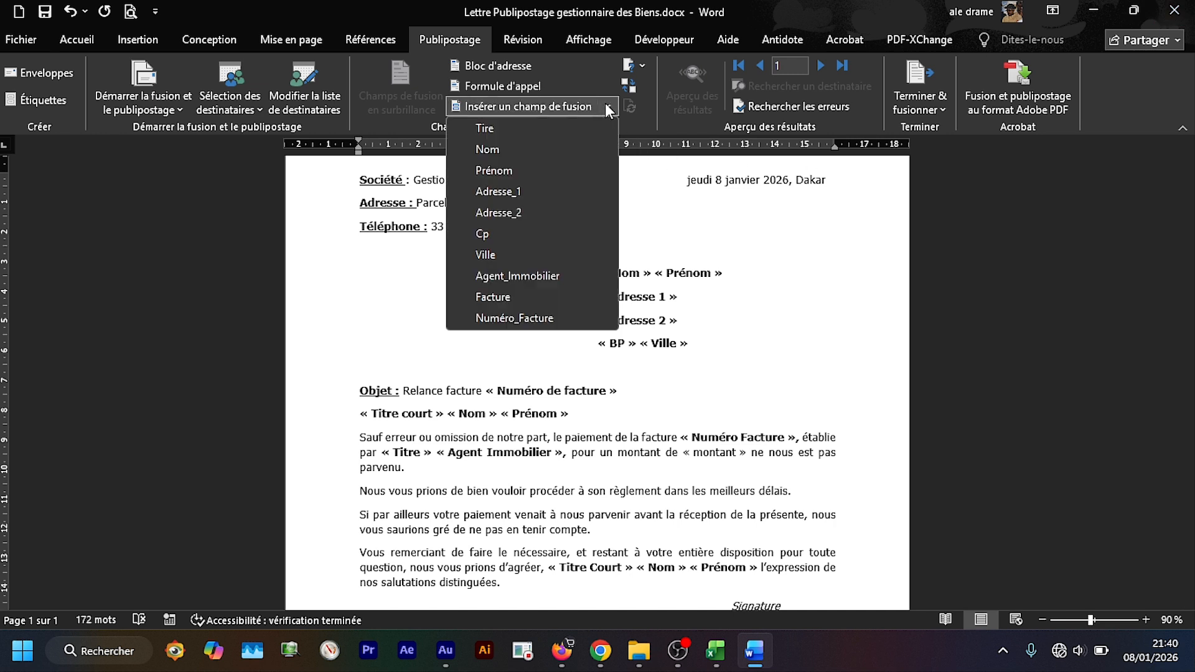
left_click(490, 132)
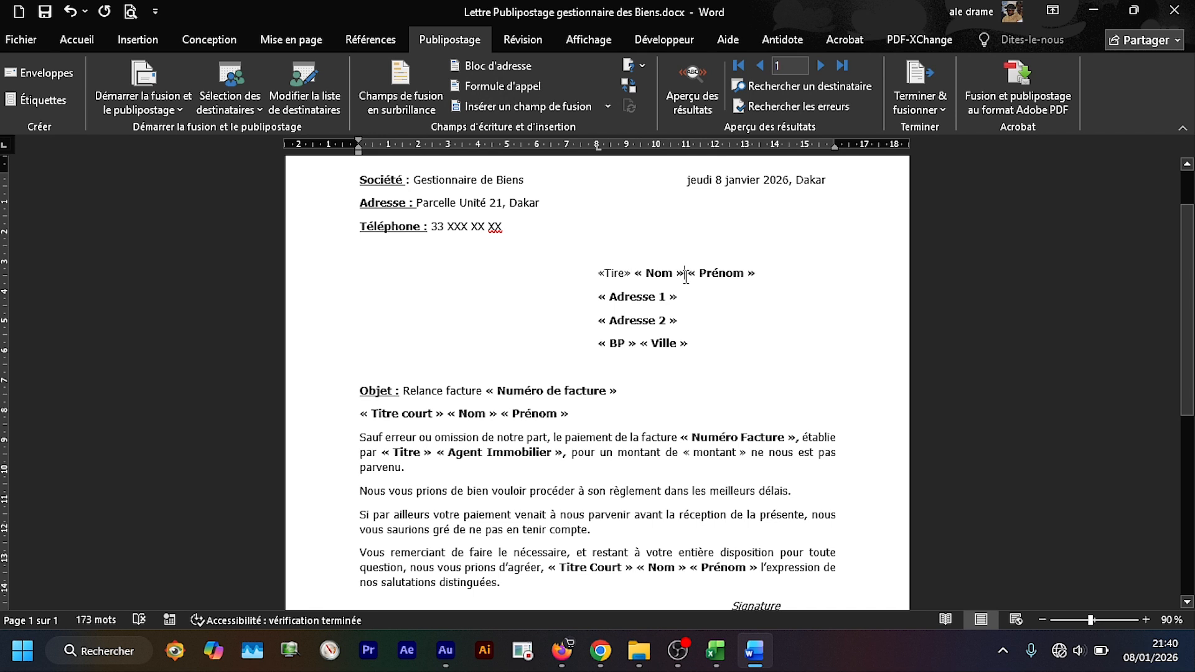
Replace the « Nom » placeholder in the recipient address block with the Nom merge field
key("BackSpace")
key("BackSpace")
key("BackSpace")
key("BackSpace")
key("BackSpace")
key("BackSpace")
key("BackSpace")
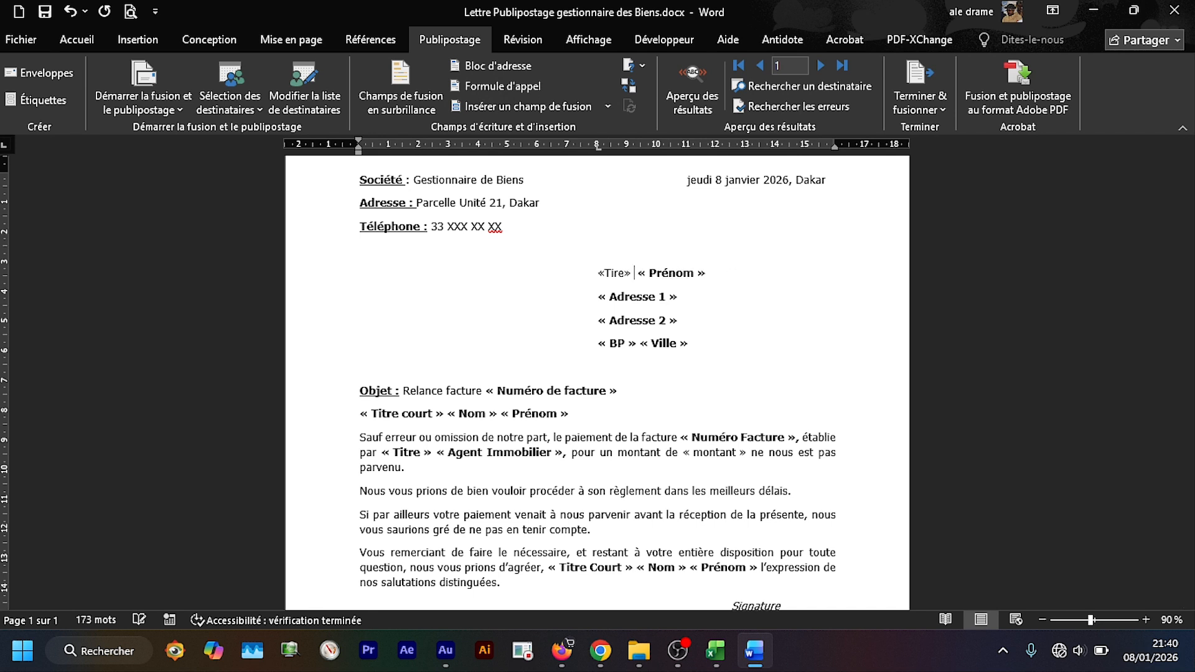
left_click(607, 106)
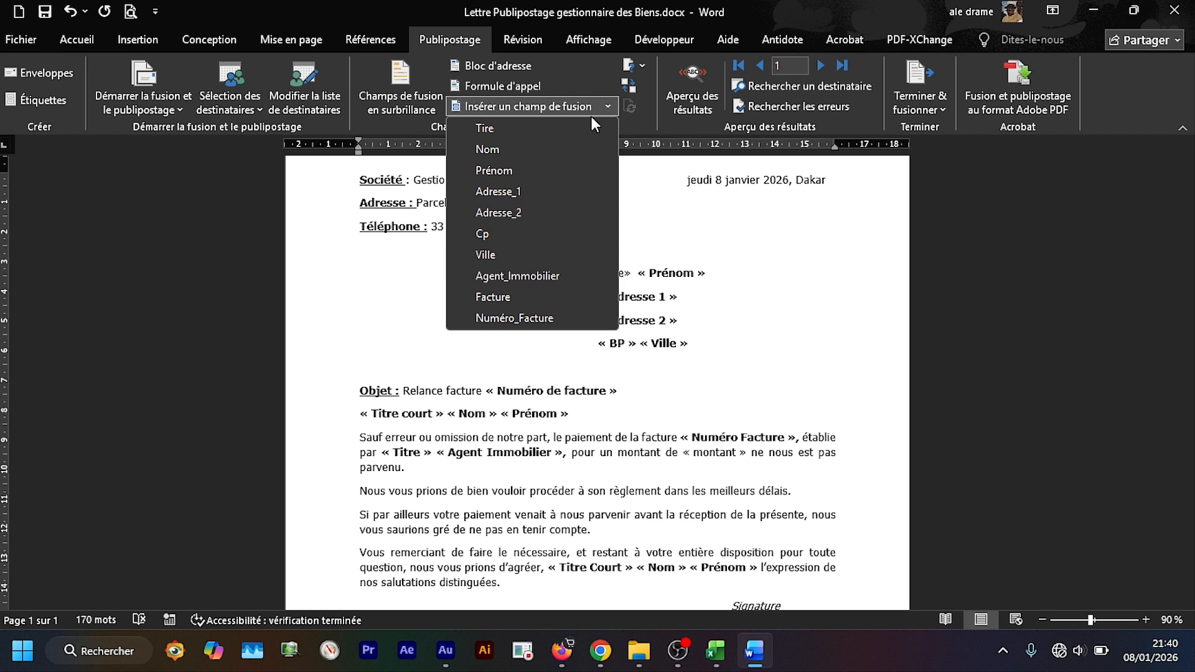
left_click(494, 150)
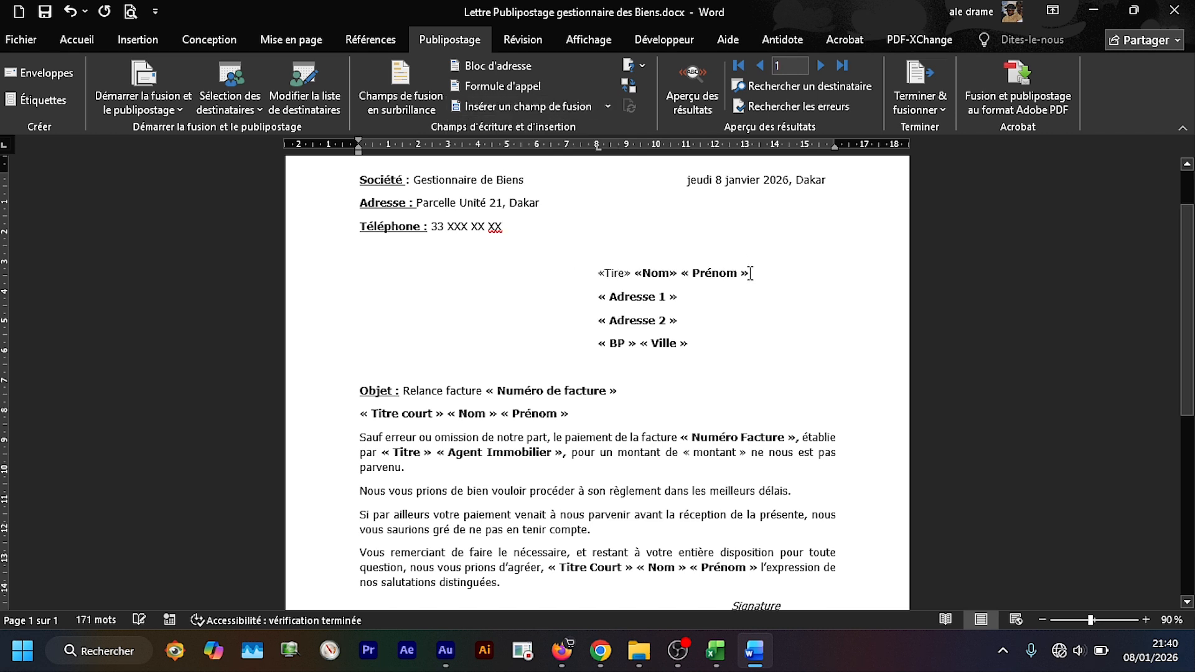
Replace the « Prénom » placeholder in the recipient address block with the Prénom merge field
key("BackSpace")
key("BackSpace")
key("BackSpace")
key("BackSpace")
key("BackSpace")
key("BackSpace")
key("BackSpace")
key("BackSpace")
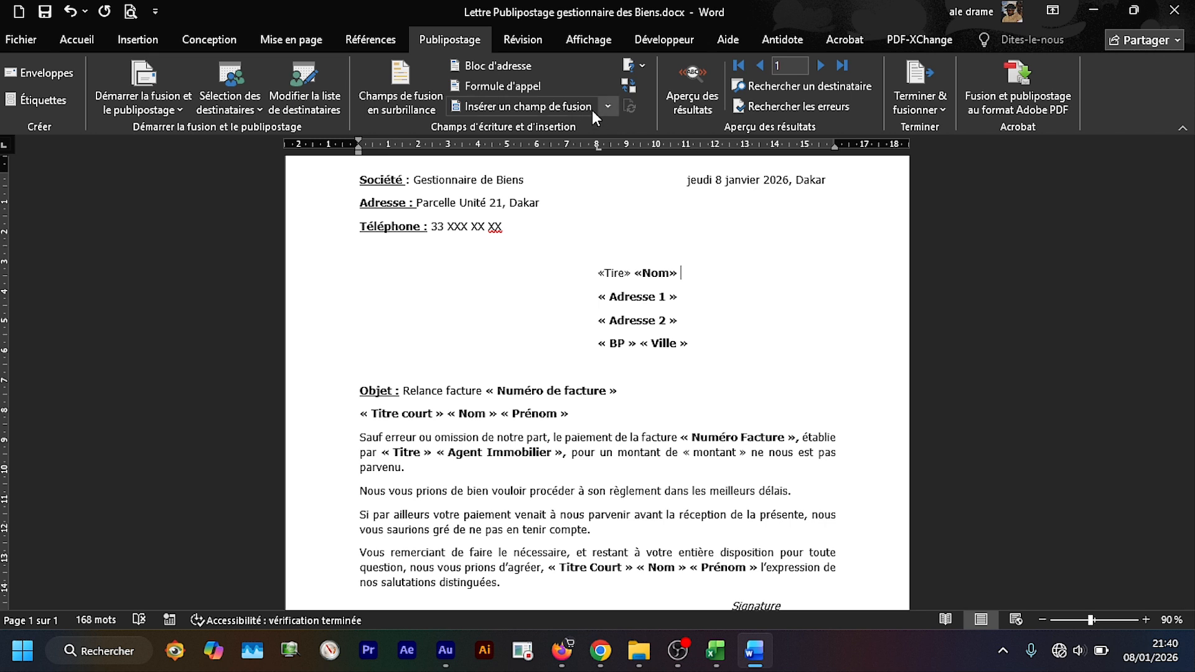
left_click(612, 107)
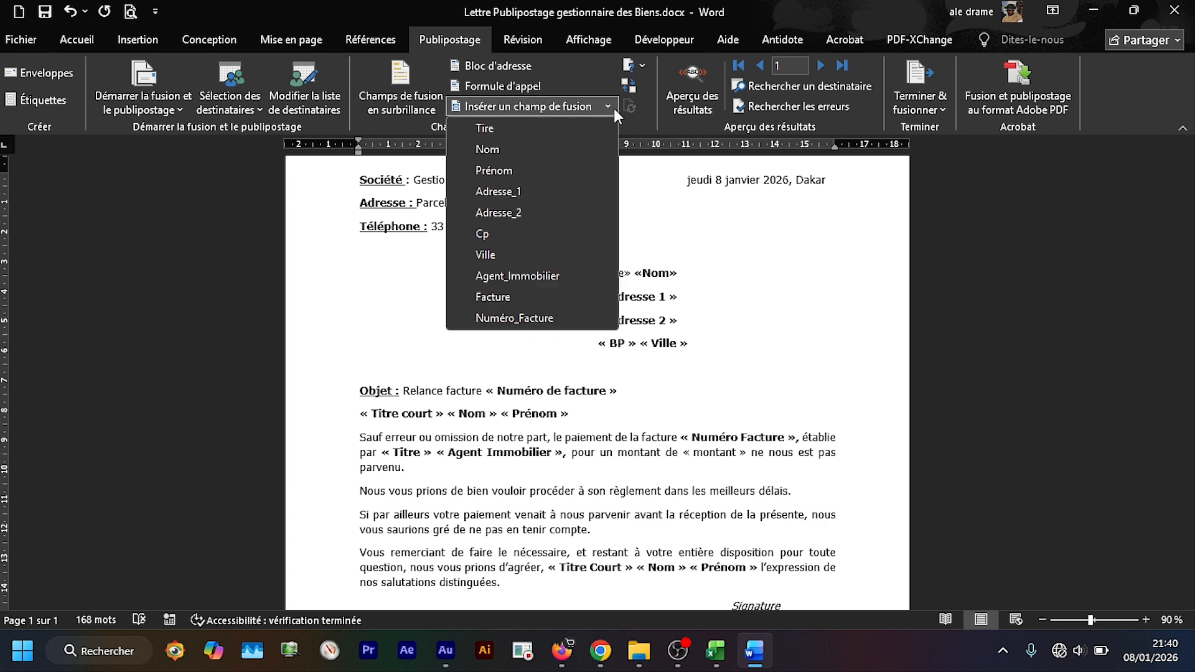
left_click(535, 170)
Replace the « Adresse 1 » placeholder in the recipient block with the Adresse_1 merge field
left_click(686, 306)
key("BackSpace")
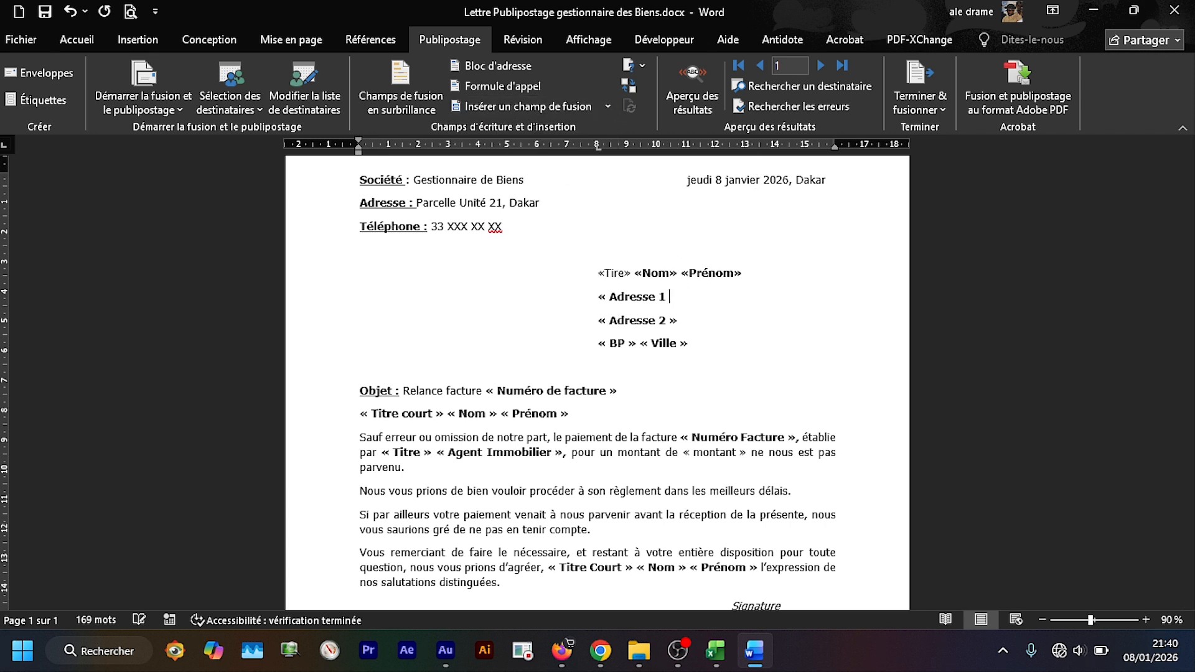
key("BackSpace")
key("BackSpace")
key("BackSpace")
key("BackSpace")
key("BackSpace")
key("BackSpace")
key("BackSpace")
left_click(610, 106)
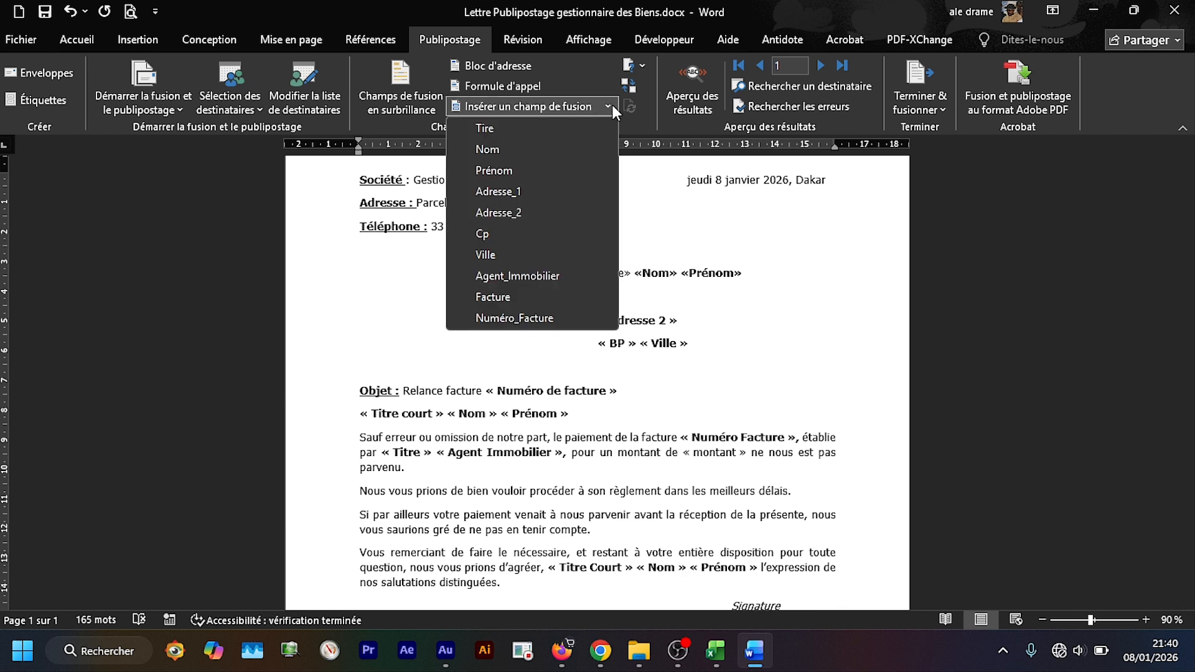
left_click(519, 190)
Replace the « Adresse 2 » placeholder in the recipient block with the Adresse_2 merge field
left_click(701, 334)
key("BackSpace")
key("BackSpace")
key("BackSpace")
key("BackSpace")
key("BackSpace")
key("BackSpace")
key("BackSpace")
key("BackSpace")
key("BackSpace")
key("BackSpace")
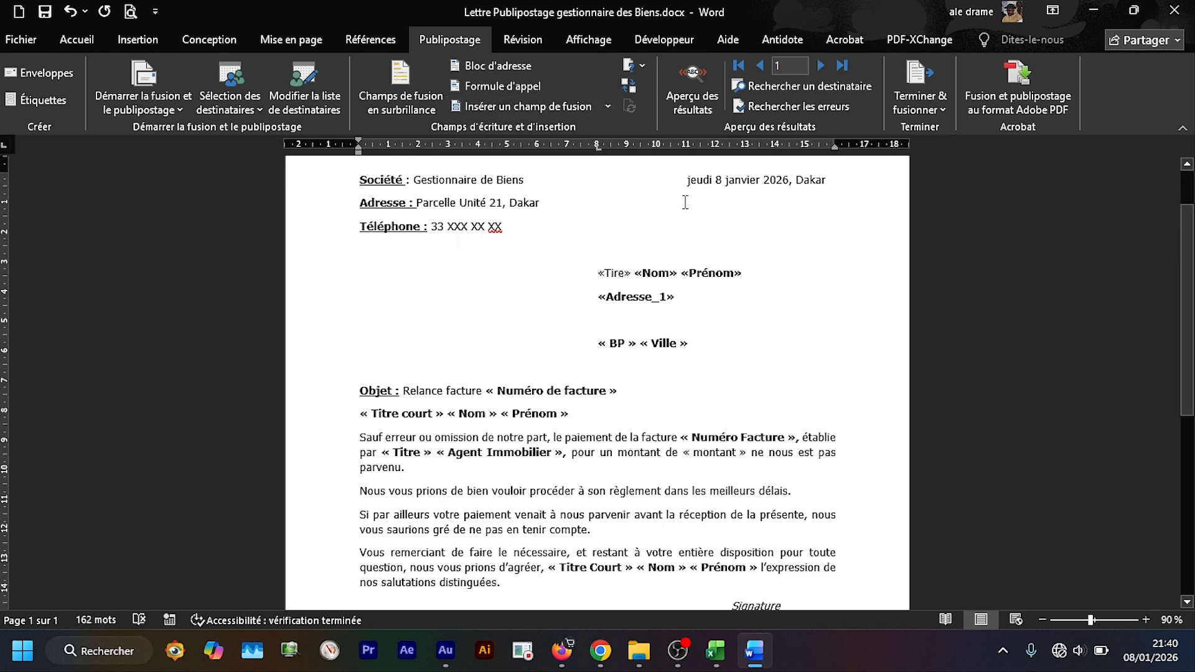
left_click(605, 103)
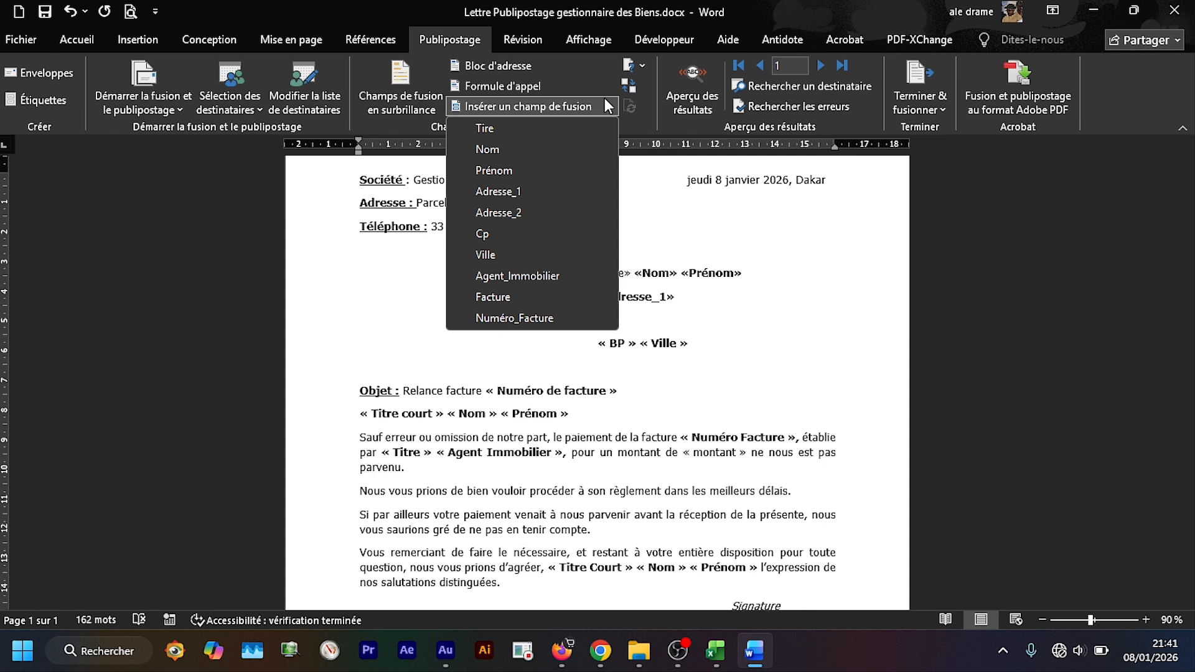
left_click(534, 213)
Replace the « BP » placeholder on the block's last line with the Cp merge field
key("BackSpace")
key("BackSpace")
key("BackSpace")
key("BackSpace")
key("BackSpace")
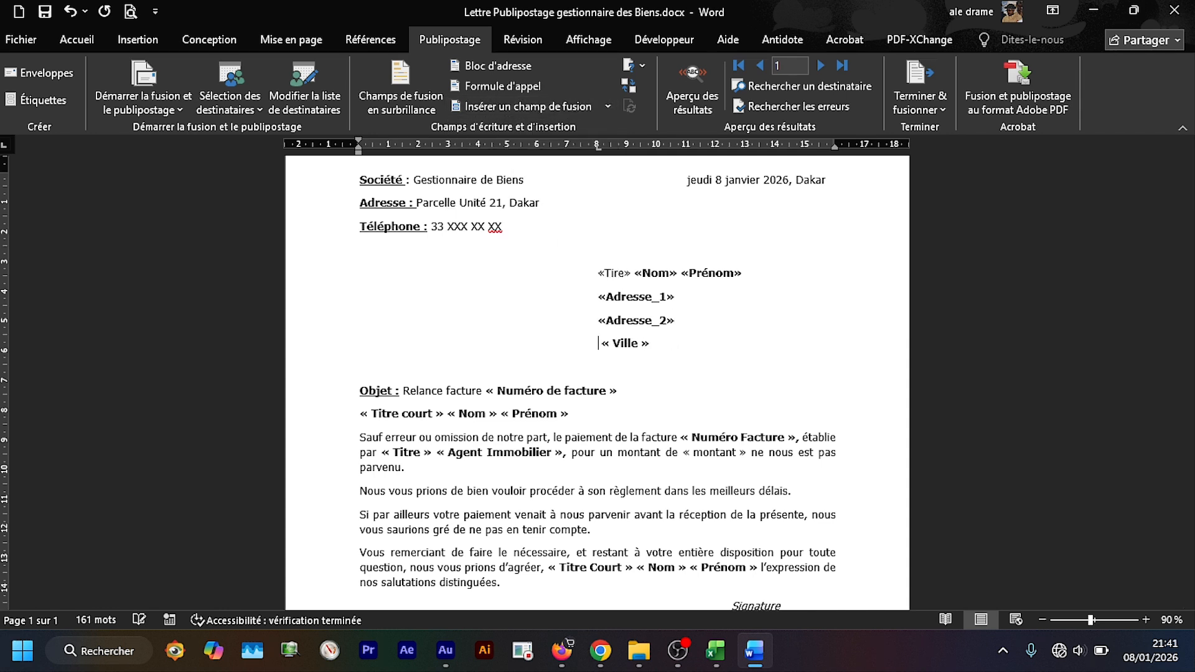
left_click(605, 110)
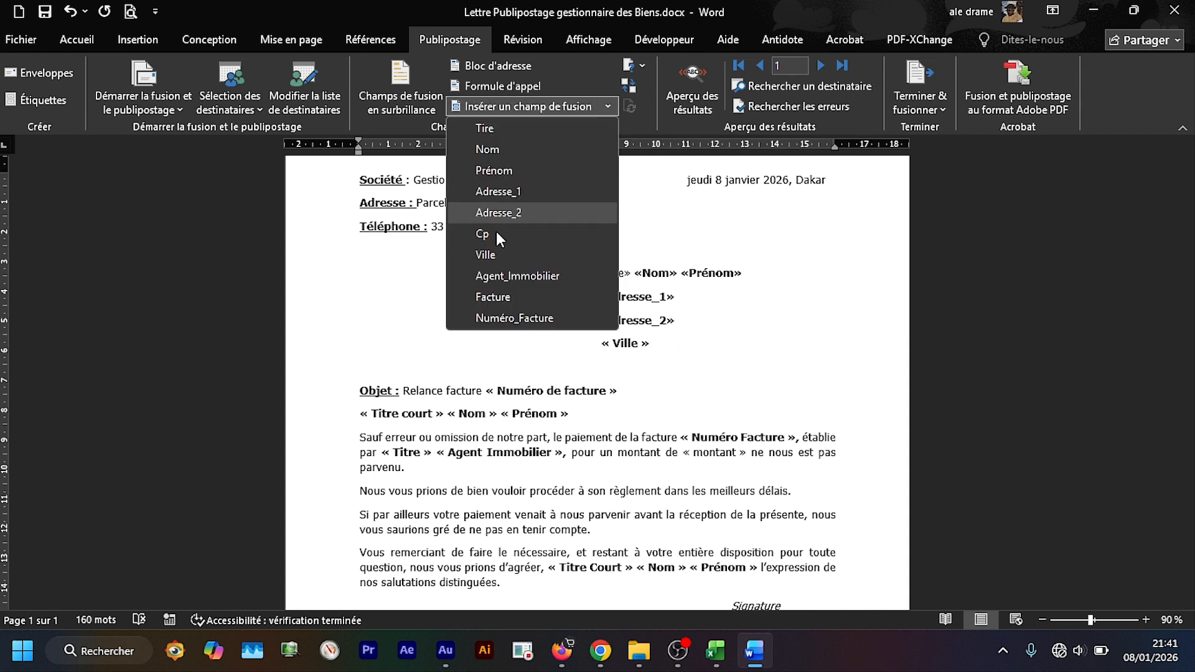
left_click(490, 238)
Replace the « Ville » placeholder on the last line of the recipient address block with the Ville merge field
left_click(691, 346)
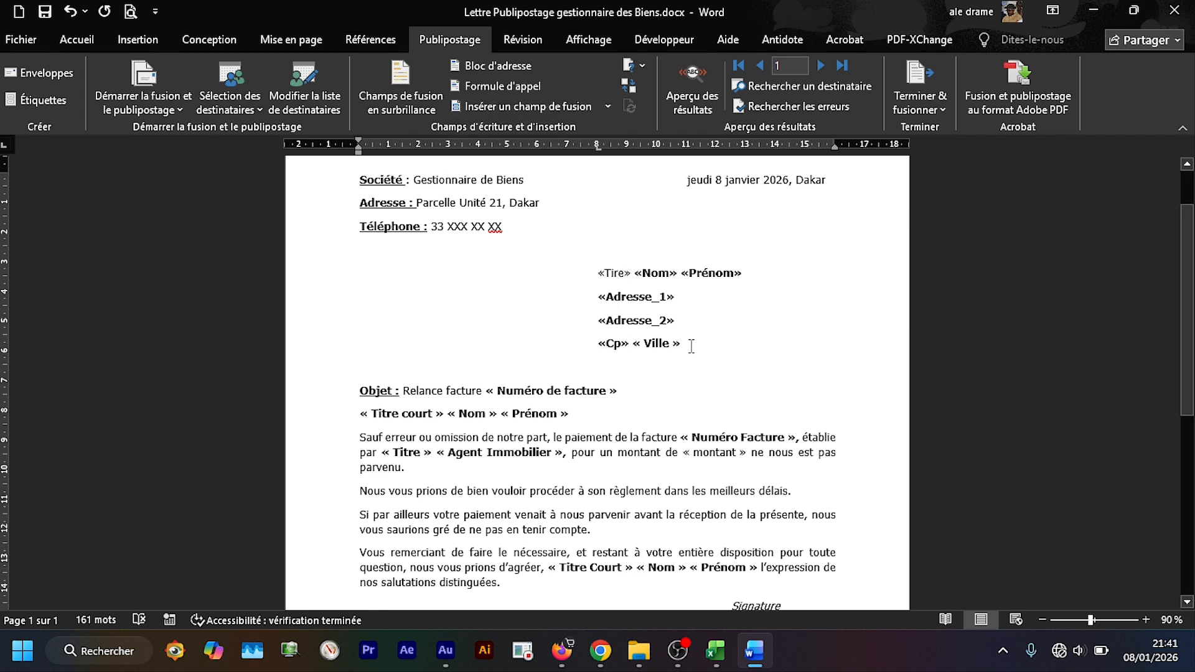
key("BackSpace")
key("BackSpace")
key("BackSpace")
key("BackSpace")
key("BackSpace")
key("BackSpace")
key("BackSpace")
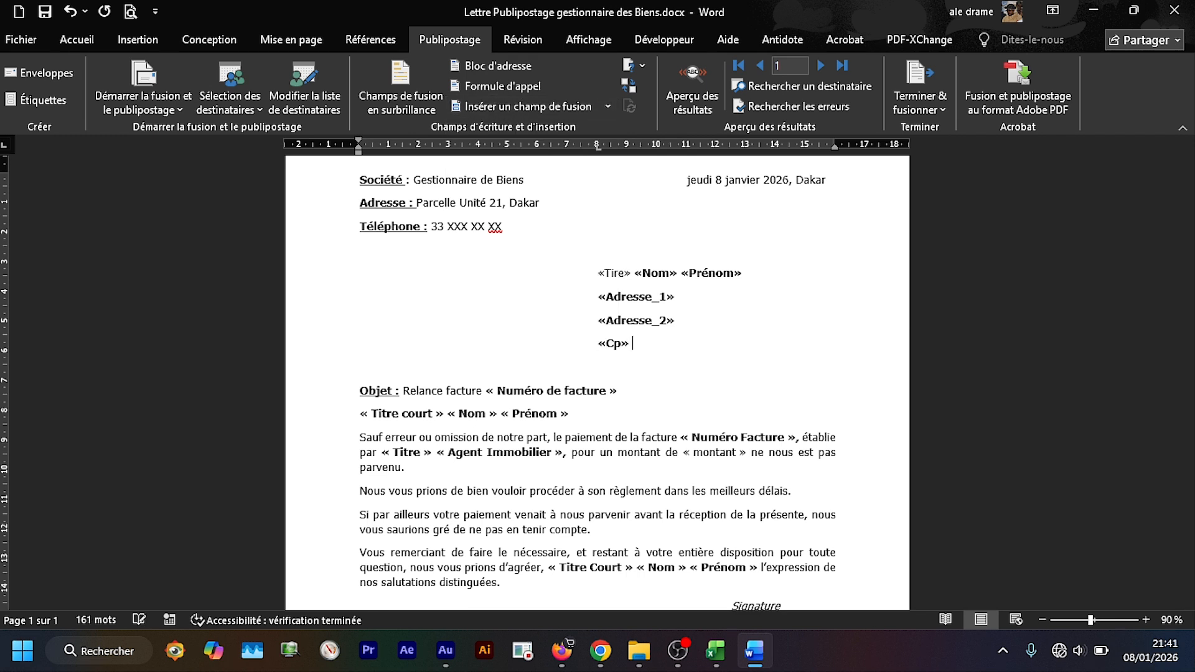
left_click(607, 108)
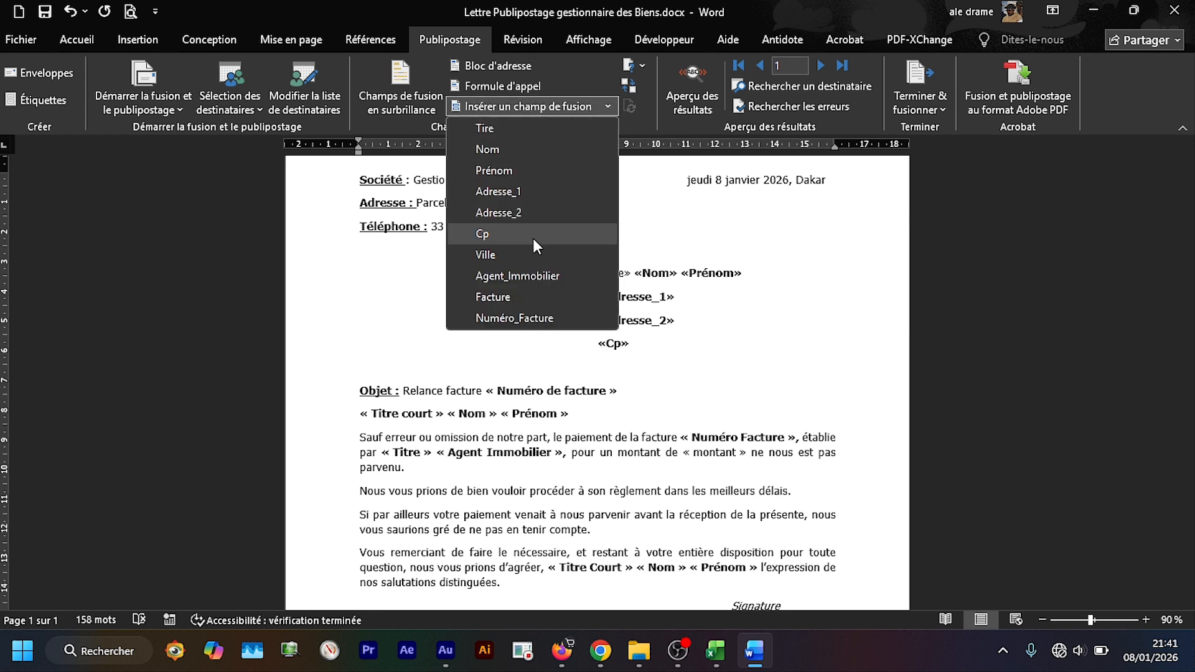
left_click(528, 255)
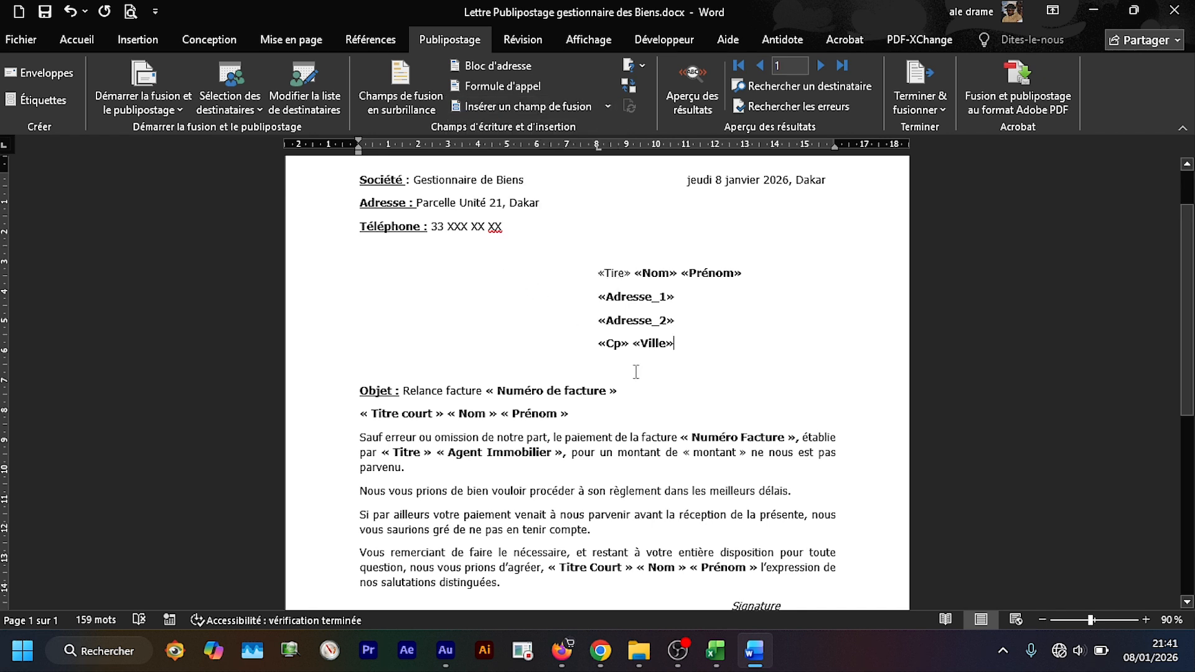
Replace the « Numéro de facture » placeholder in the Objet line with the Numéro_Facture merge field
key("BackSpace")
key("BackSpace")
key("BackSpace")
key("BackSpace")
key("BackSpace")
key("BackSpace")
key("BackSpace")
key("BackSpace")
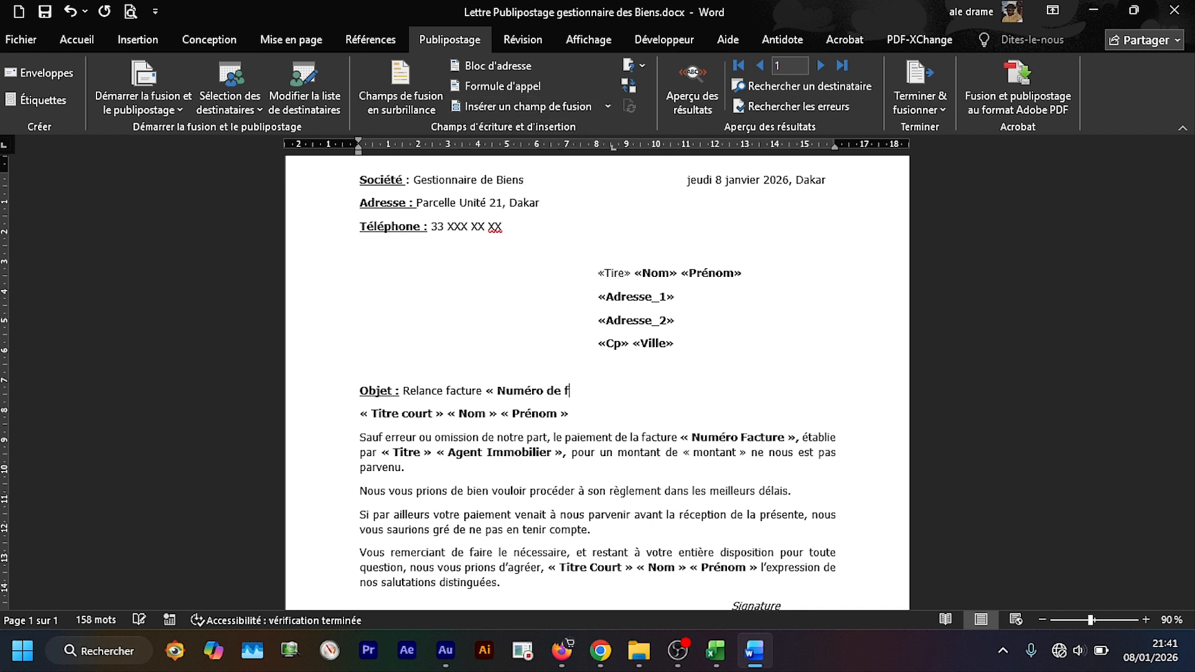
key("BackSpace")
key("BackSpace")
key("BackSpace")
key("BackSpace")
key("BackSpace")
key("BackSpace")
key("BackSpace")
key("BackSpace")
key("BackSpace")
key("BackSpace")
left_click(607, 107)
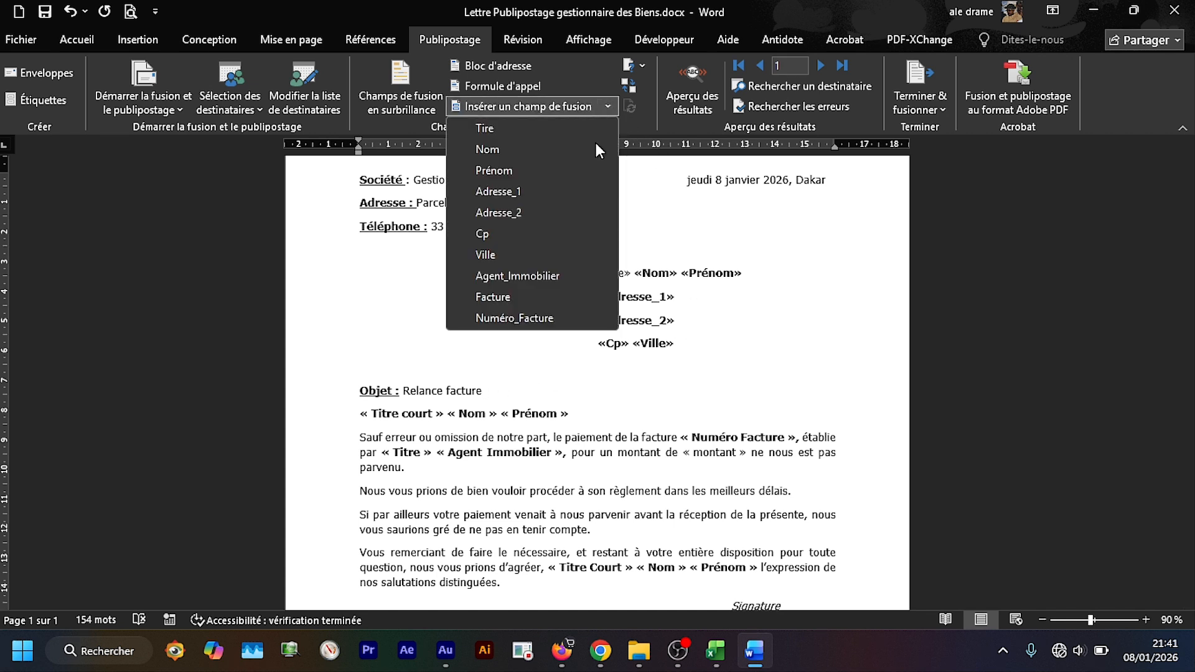
left_click(515, 318)
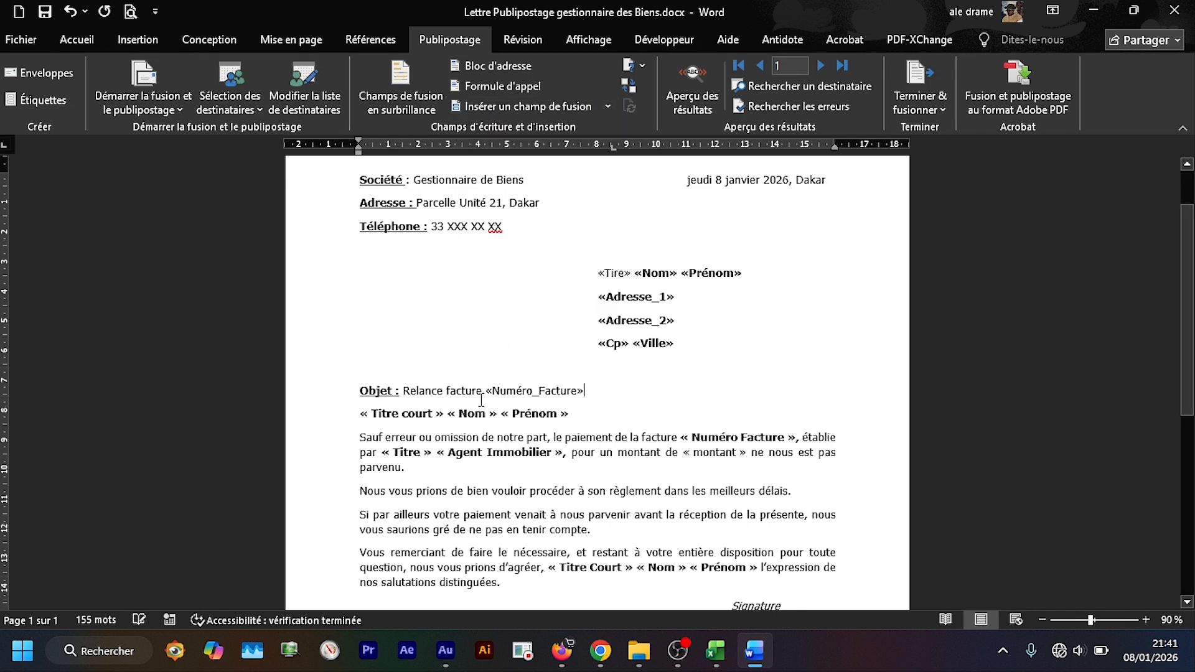
Replace the « Titre court » placeholder in the salutation line below Objet with the Tire merge field
left_click(444, 414)
key("BackSpace")
key("BackSpace")
key("BackSpace")
key("BackSpace")
key("BackSpace")
key("BackSpace")
key("BackSpace")
key("BackSpace")
key("BackSpace")
key("BackSpace")
key("BackSpace")
key("BackSpace")
key("BackSpace")
key("BackSpace")
key("BackSpace")
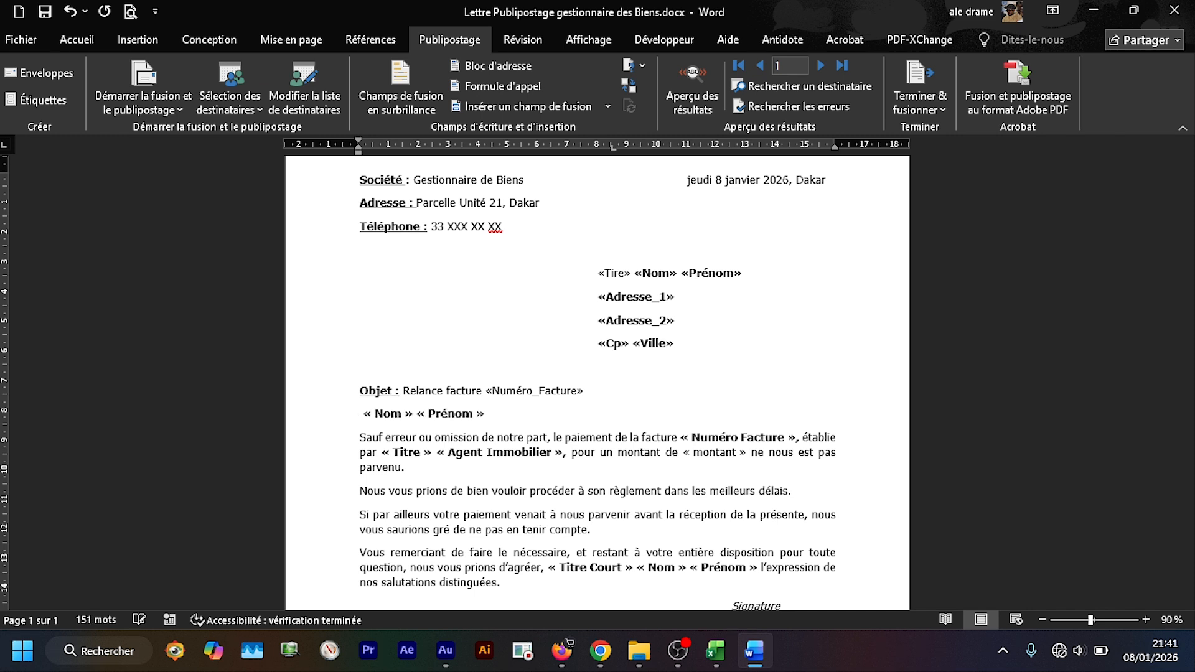
left_click(606, 105)
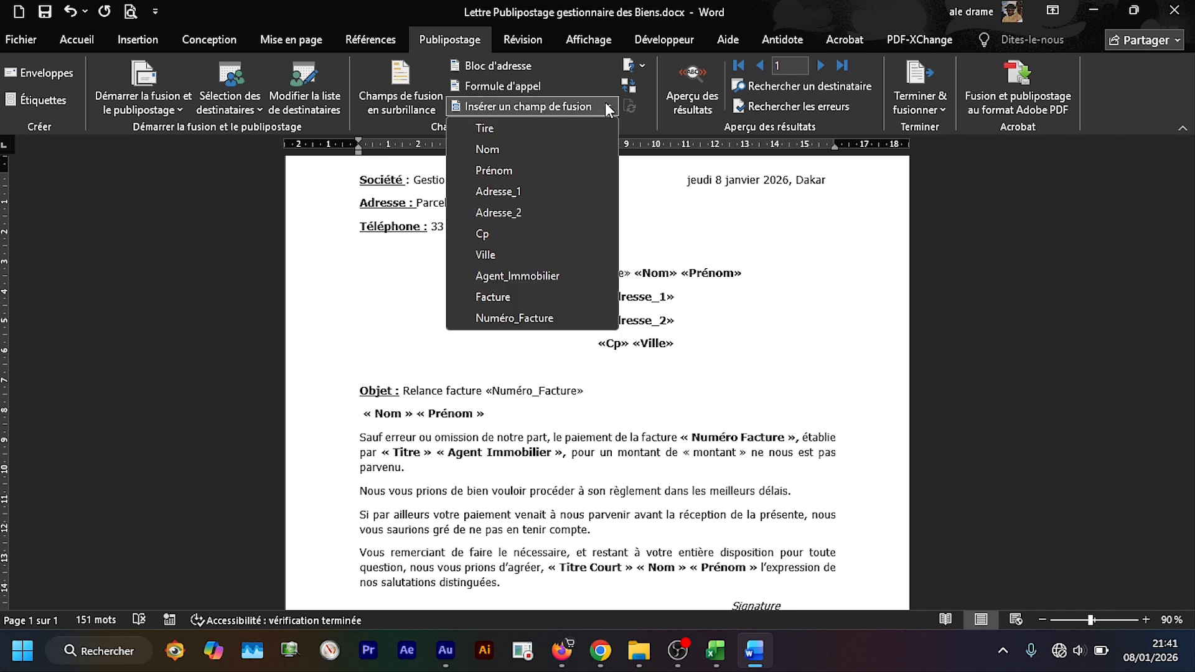
left_click(530, 132)
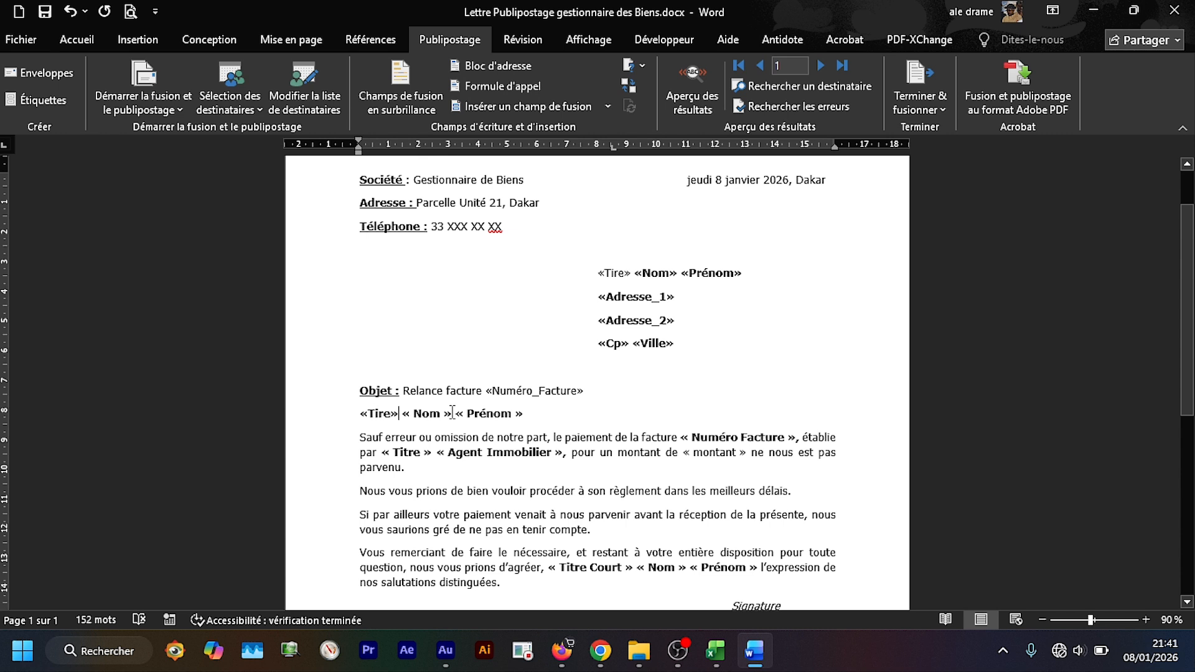
Replace the « Nom » placeholder in the salutation line with the Nom merge field
key("BackSpace")
key("BackSpace")
key("BackSpace")
key("BackSpace")
key("BackSpace")
key("BackSpace")
key("BackSpace")
key("BackSpace")
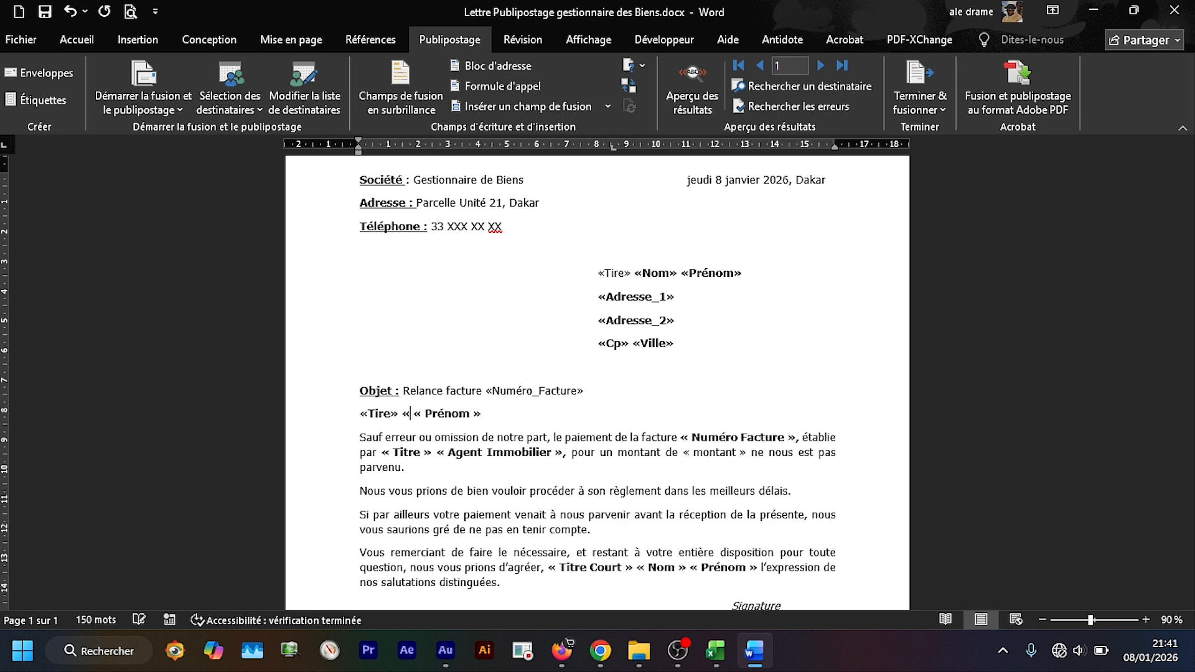
left_click(604, 106)
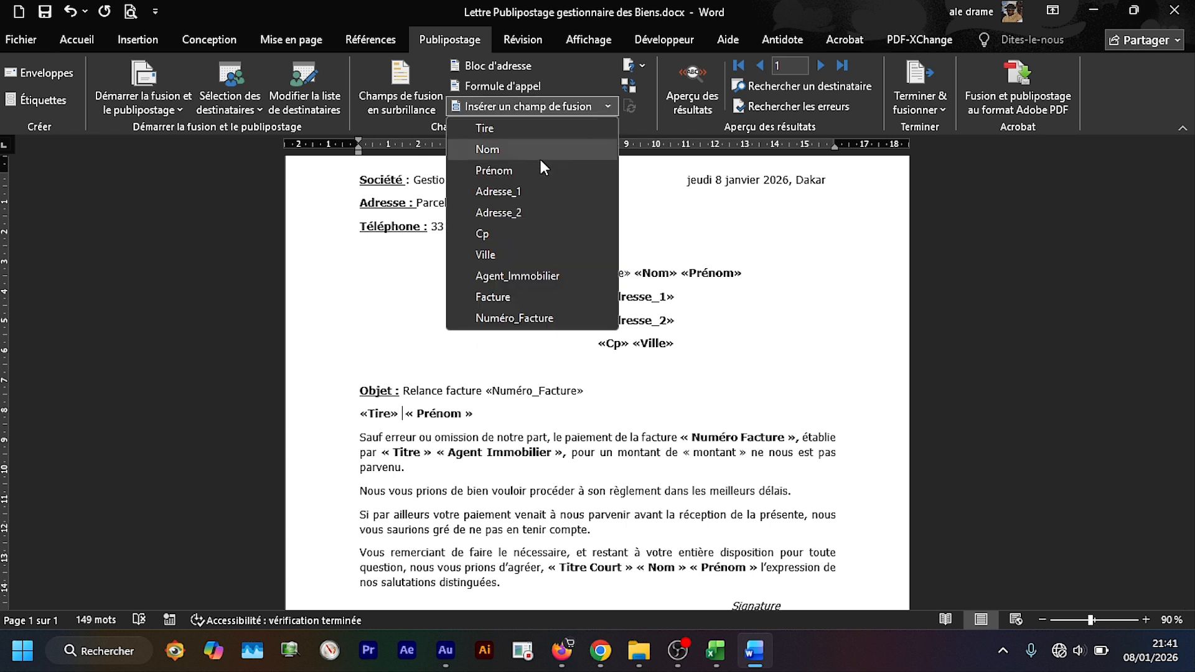
left_click(495, 151)
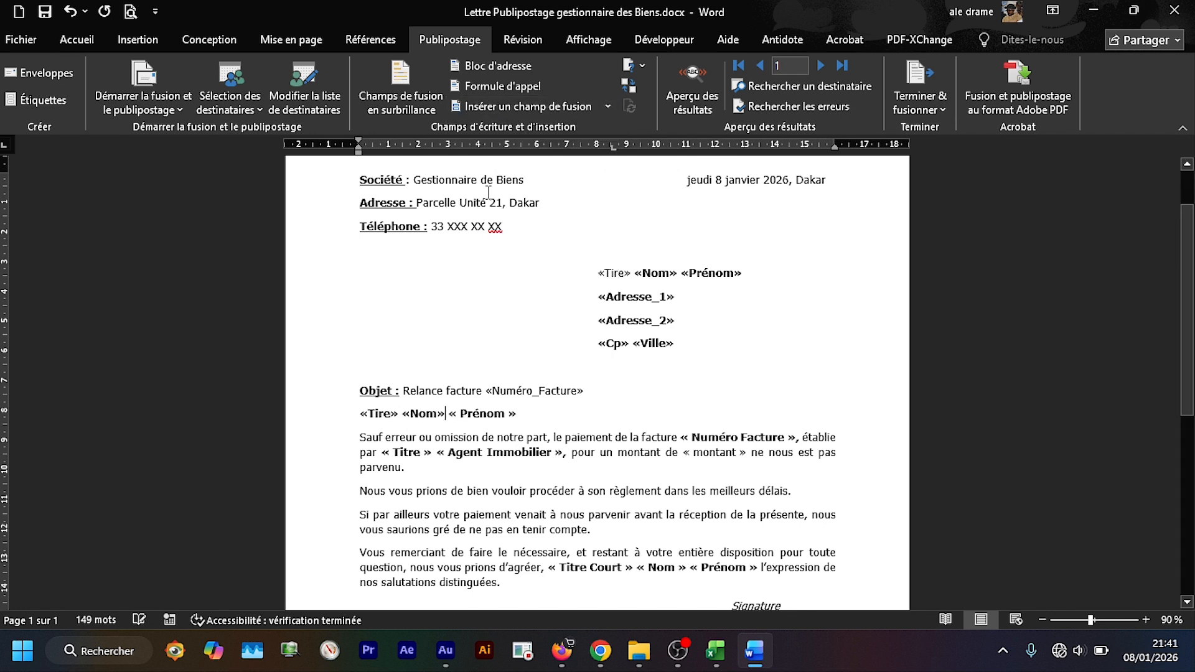
Replace the « Prénom » placeholder in the salutation line with the Prénom merge field
left_click(531, 415)
key("BackSpace")
key("BackSpace")
key("BackSpace")
key("BackSpace")
key("BackSpace")
key("BackSpace")
key("BackSpace")
left_click(608, 106)
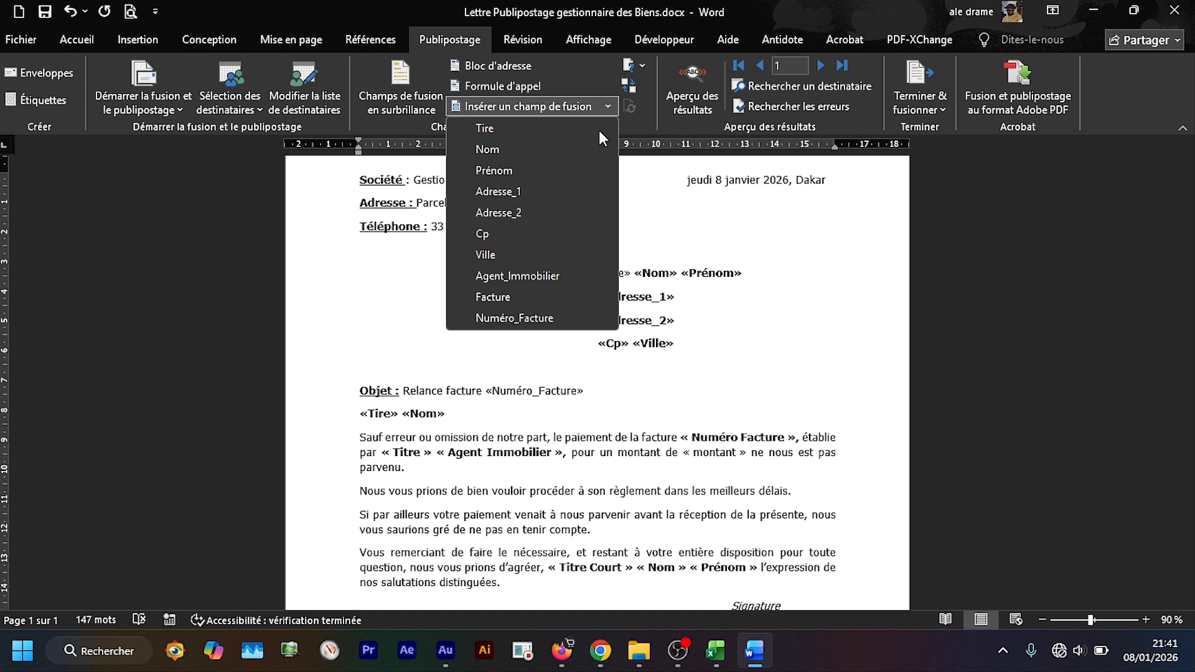
left_click(499, 168)
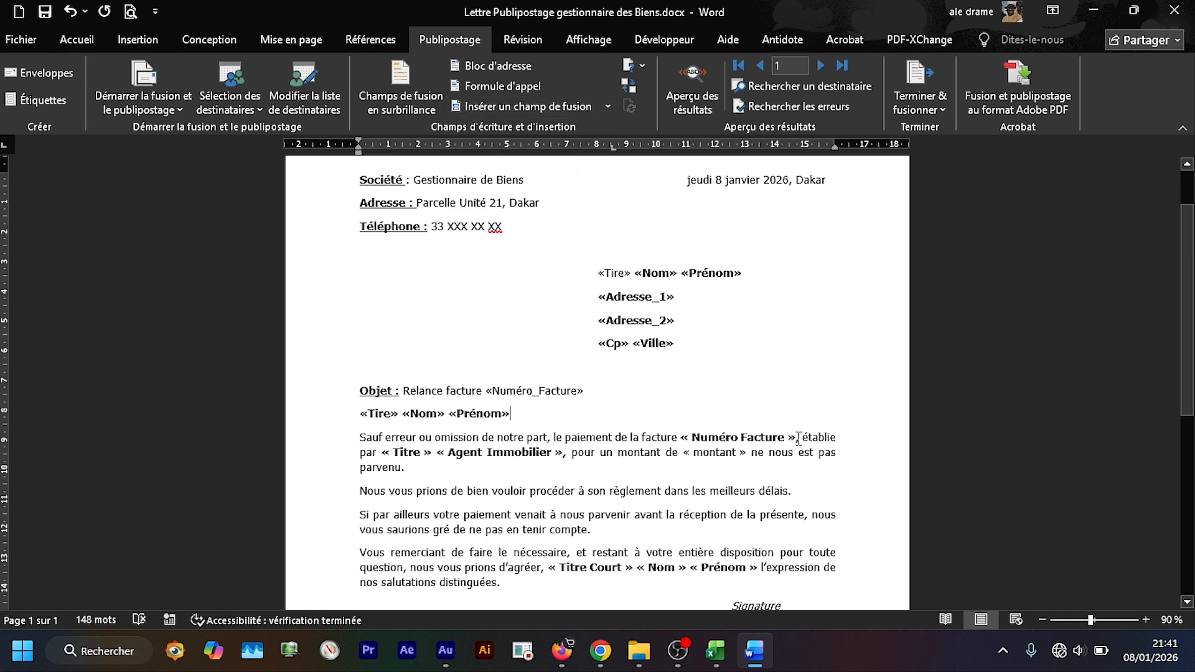
Replace the « Numéro Facture » placeholder in the first body paragraph with the Numéro_Facture merge field
key("BackSpace")
key("BackSpace")
key("BackSpace")
key("BackSpace")
key("BackSpace")
key("BackSpace")
key("BackSpace")
key("BackSpace")
key("BackSpace")
key("BackSpace")
key("BackSpace")
key("BackSpace")
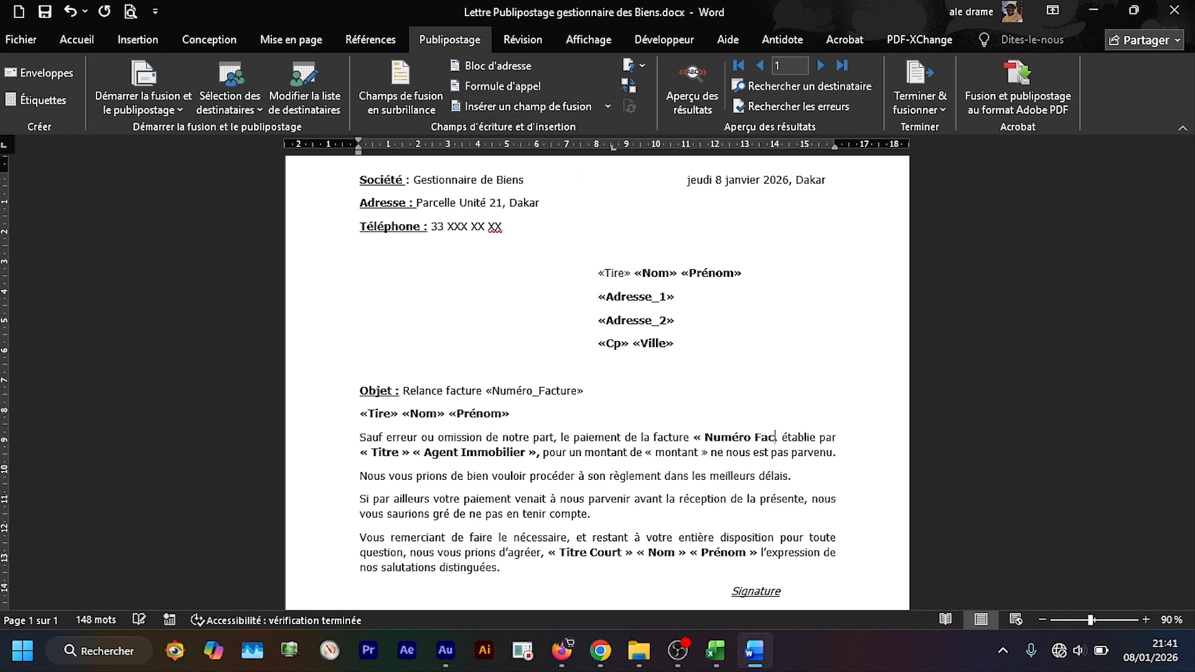
key("BackSpace")
key("BackSpace")
key("BackSpace")
key("BackSpace")
key("BackSpace")
key("BackSpace")
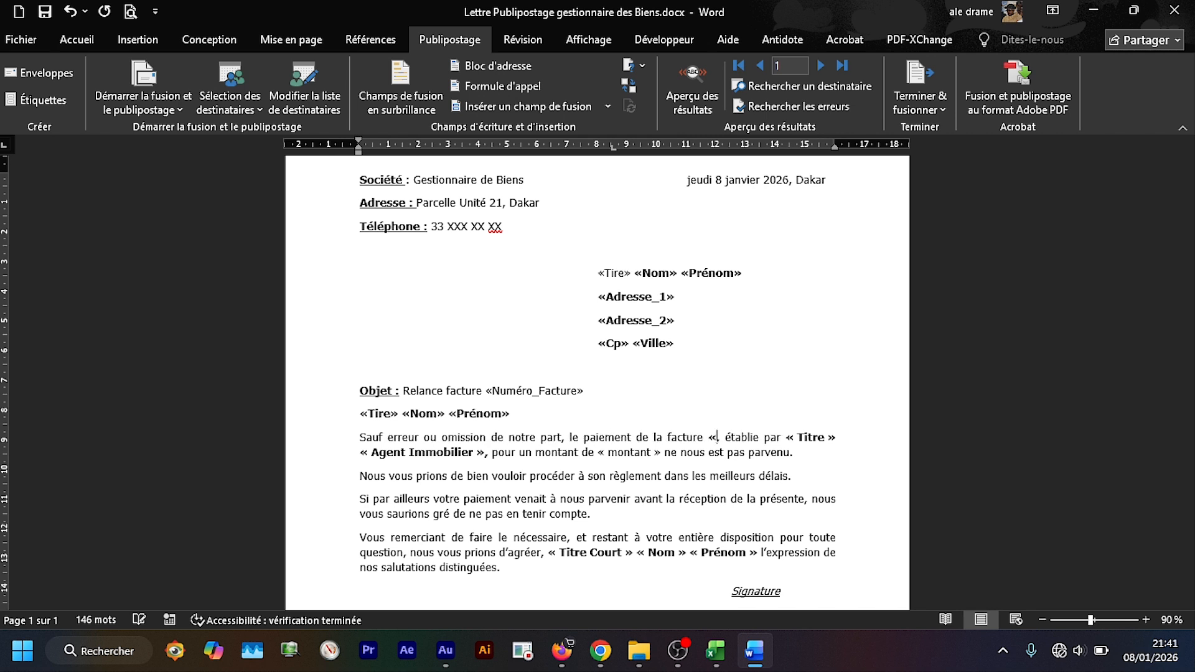
left_click(607, 112)
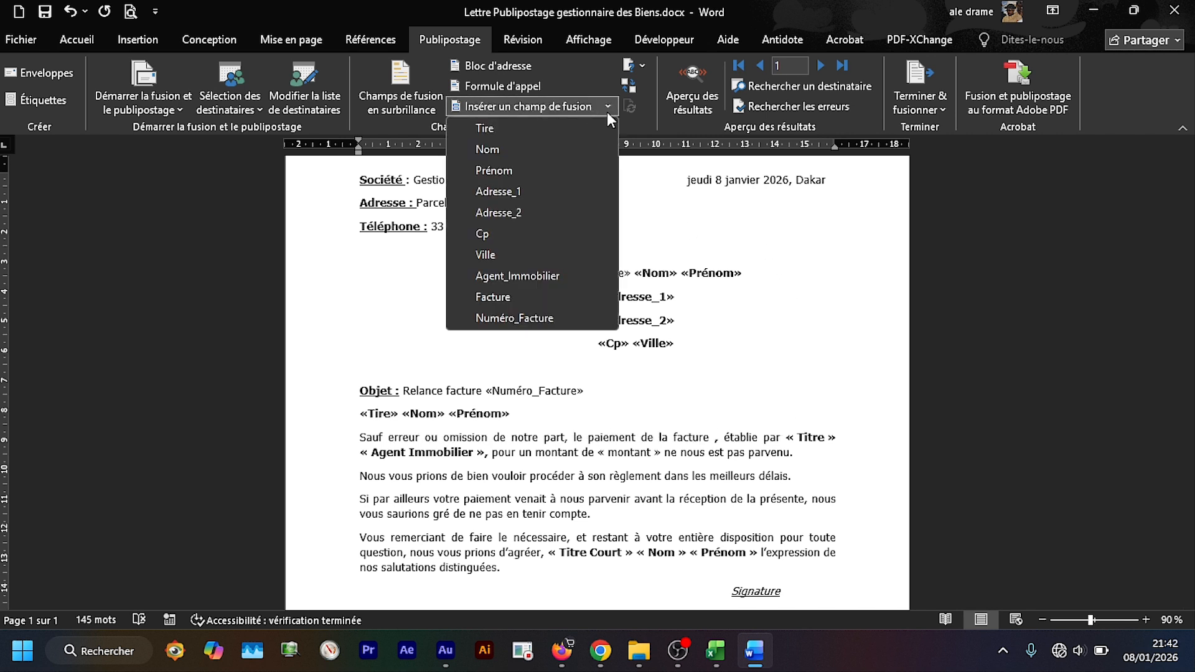
left_click(533, 317)
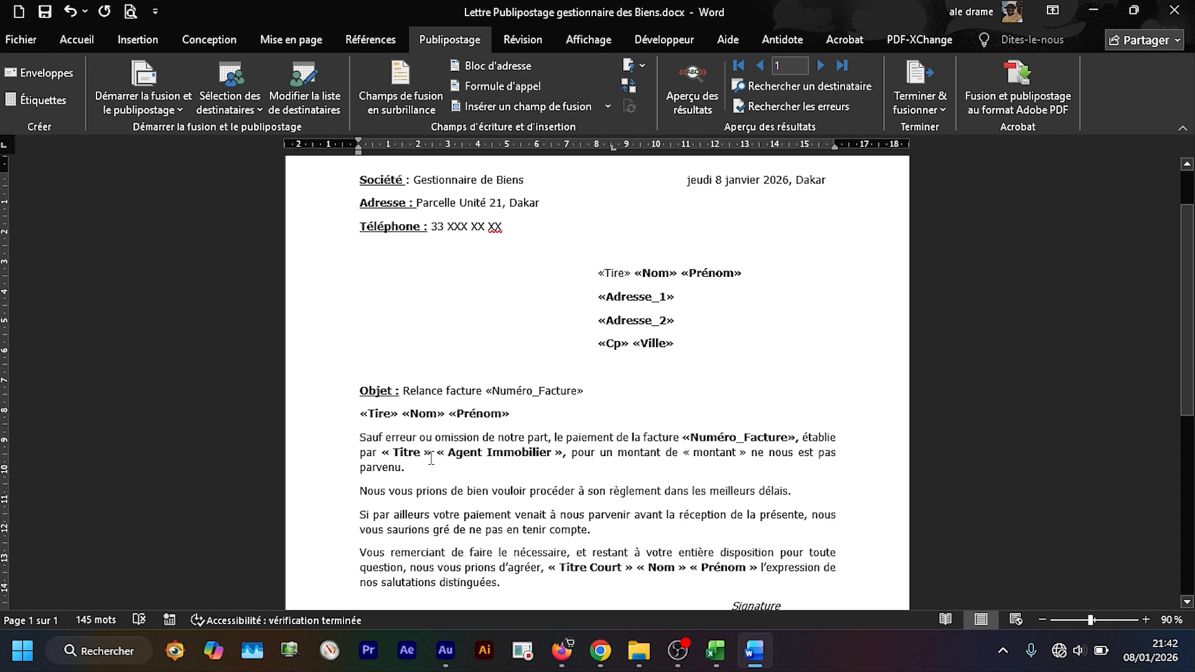
Replace the « Titre » placeholder after "établie par" in the first body paragraph with the Tire merge field
key("BackSpace")
key("BackSpace")
key("BackSpace")
key("BackSpace")
key("BackSpace")
key("BackSpace")
key("BackSpace")
key("BackSpace")
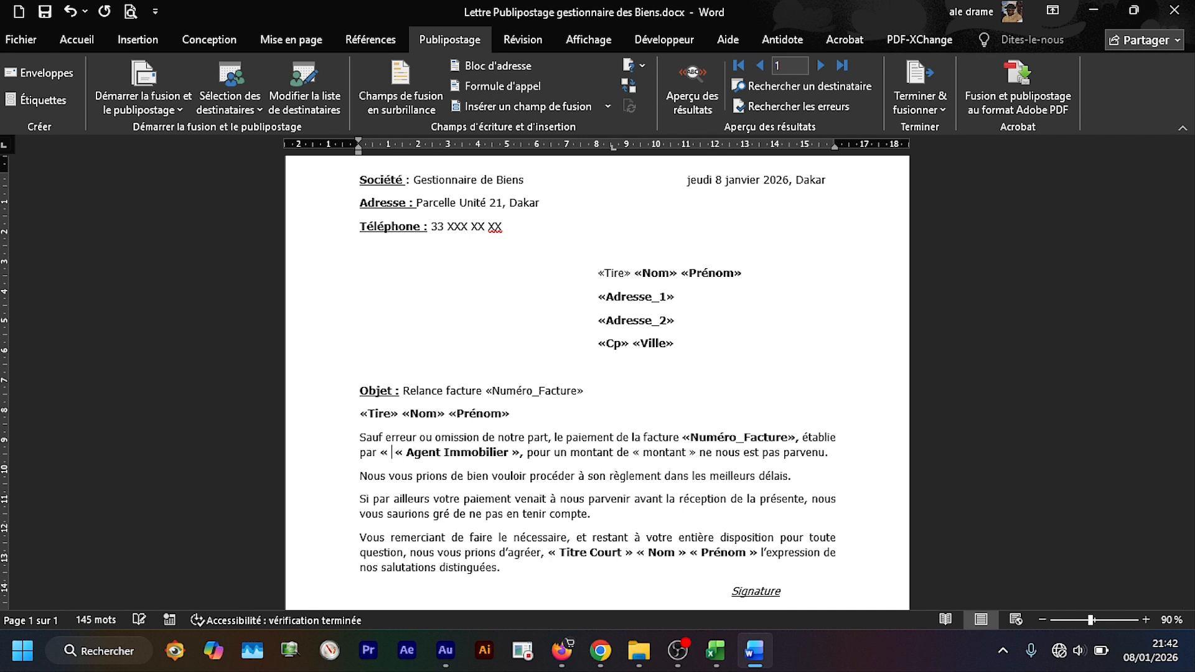
key("BackSpace")
left_click(607, 113)
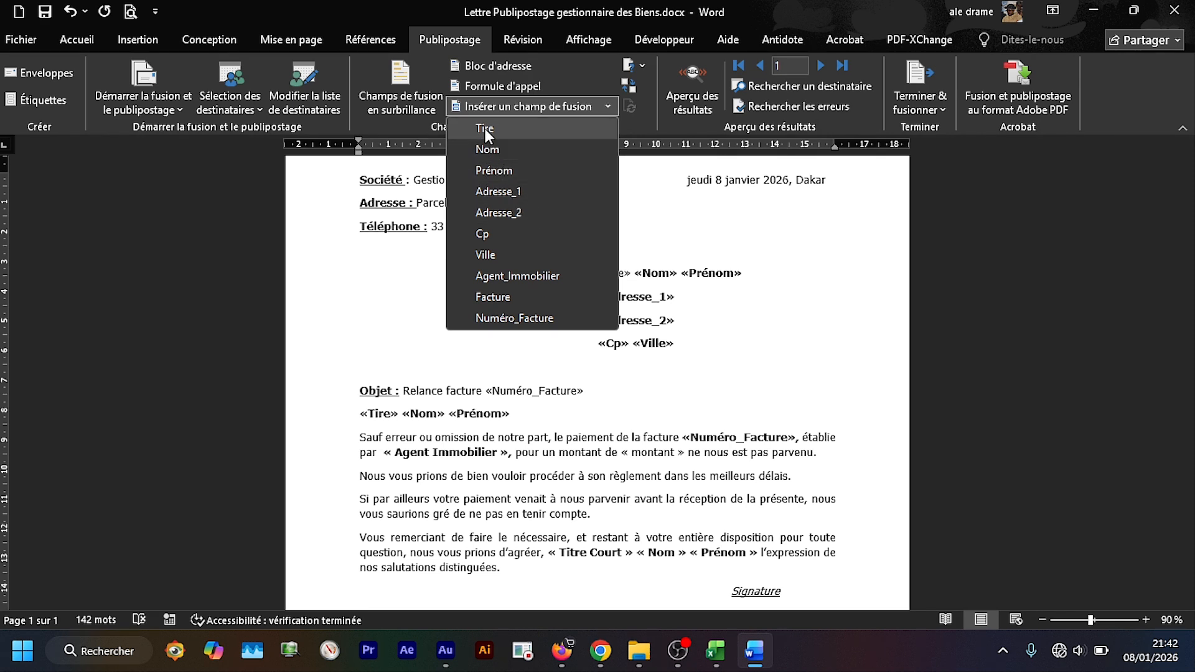
left_click(484, 129)
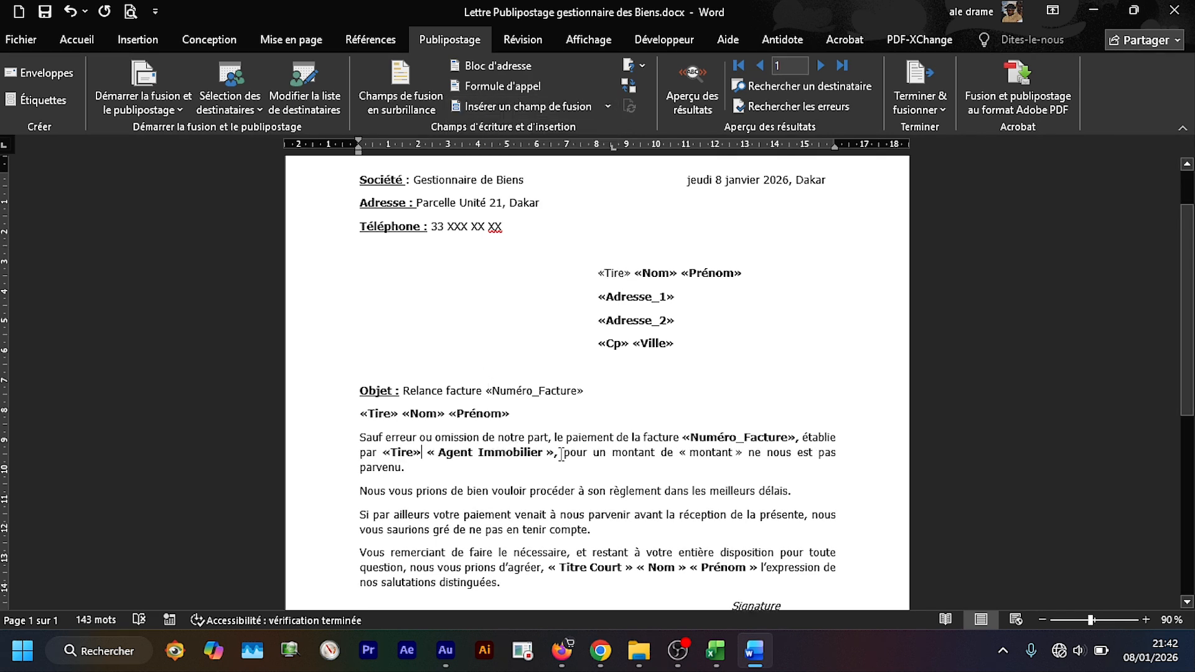
Replace the « Agent Immobilier » placeholder text in the first body paragraph with the Agent_Immobilier merge field
key("BackSpace")
key("BackSpace")
key("BackSpace")
key("BackSpace")
key("BackSpace")
key("BackSpace")
key("BackSpace")
key("BackSpace")
key("BackSpace")
key("BackSpace")
key("BackSpace")
key("BackSpace")
key("BackSpace")
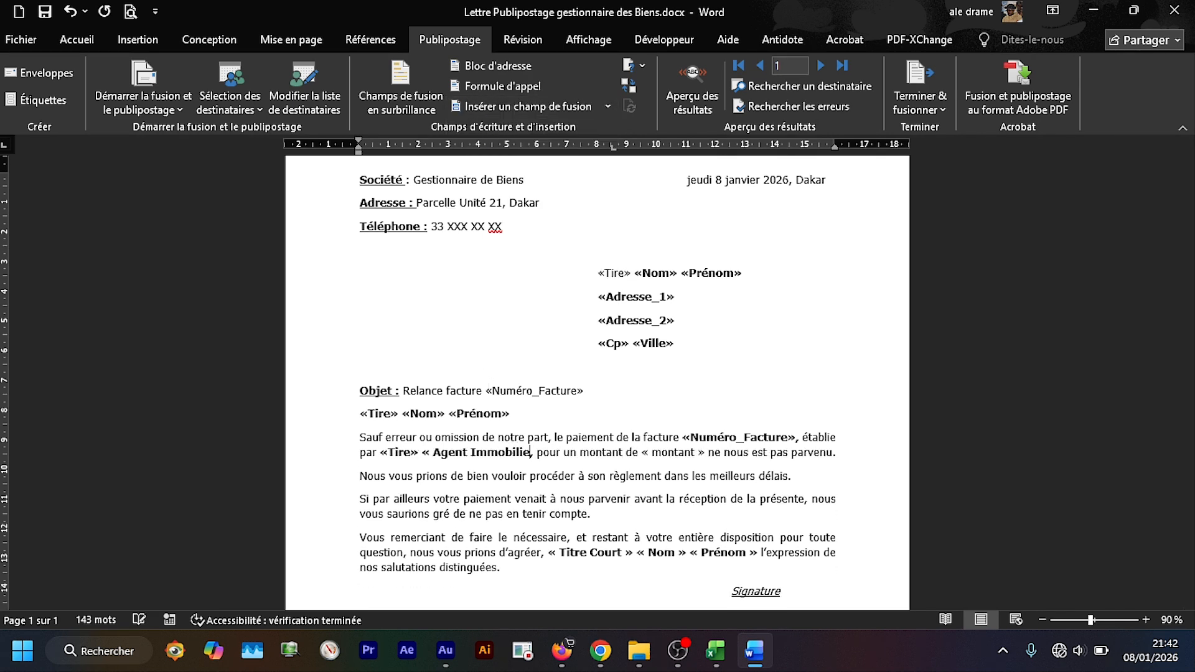
key("BackSpace")
key("BackSpace")
key("BackSpace")
key("BackSpace")
key("BackSpace")
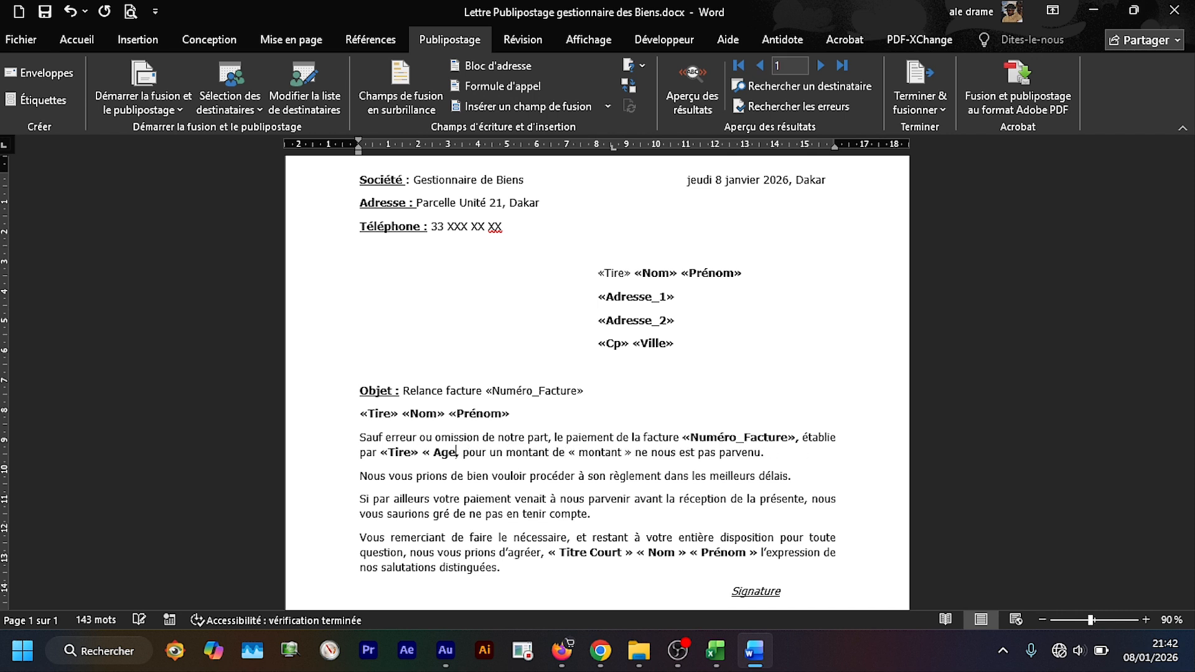
left_click(604, 110)
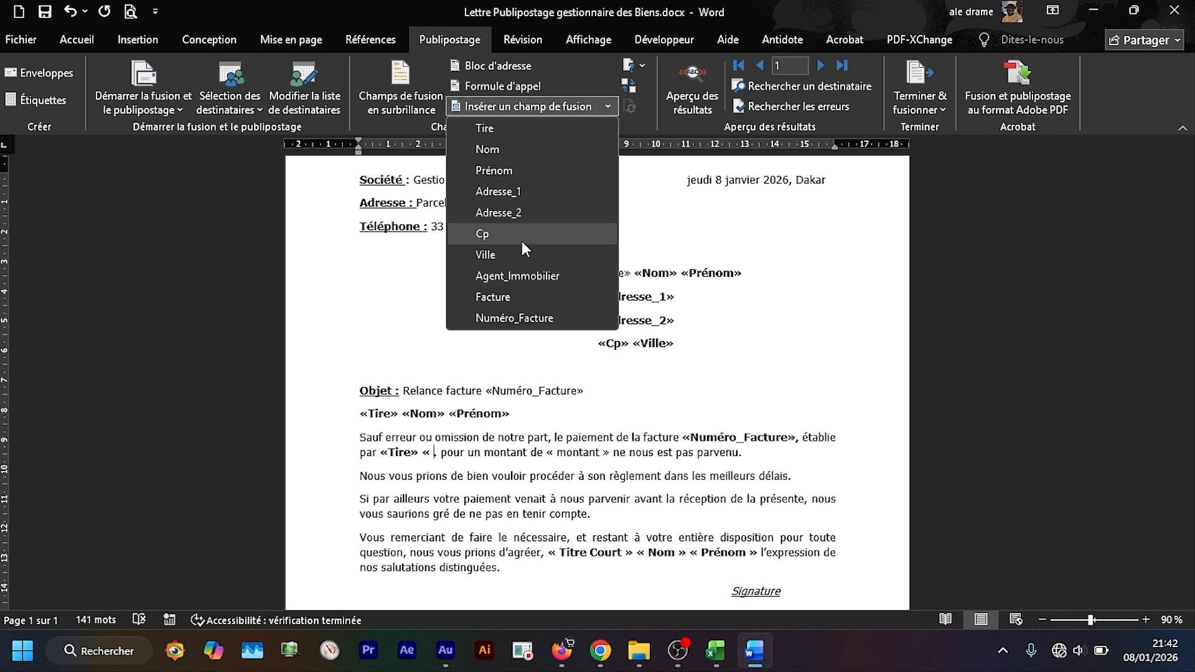
left_click(524, 275)
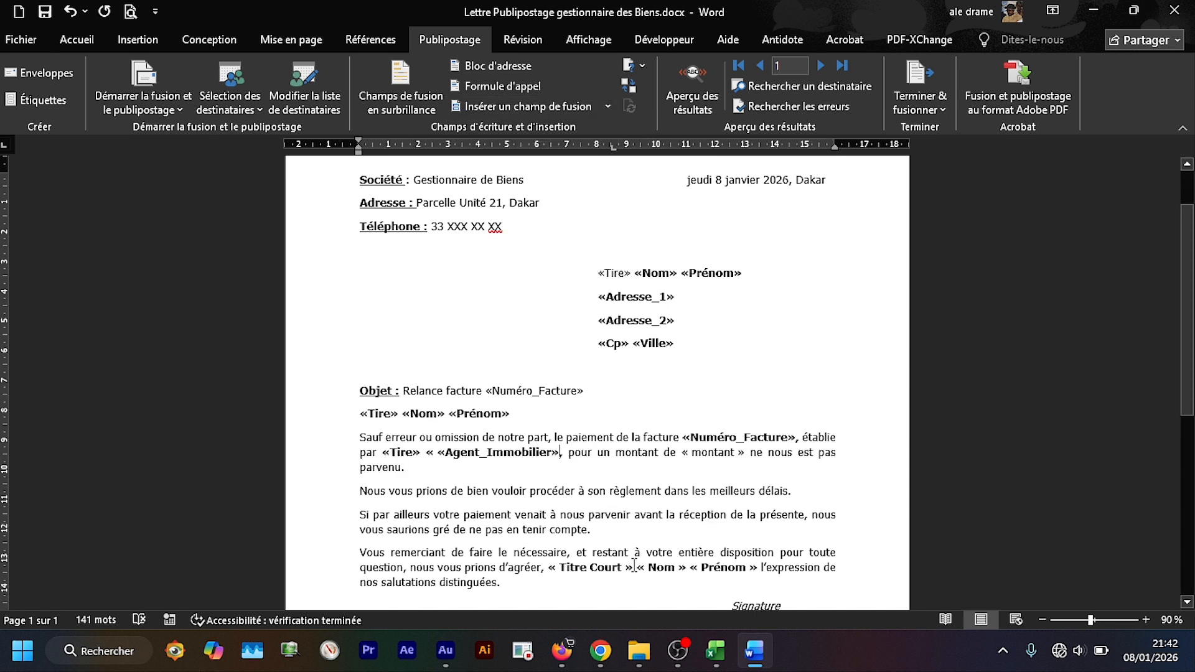
Replace the « Titre Court » placeholder in the closing paragraph with the Tire merge field
key("BackSpace")
key("BackSpace")
key("BackSpace")
key("BackSpace")
key("BackSpace")
key("BackSpace")
key("BackSpace")
key("BackSpace")
key("BackSpace")
key("BackSpace")
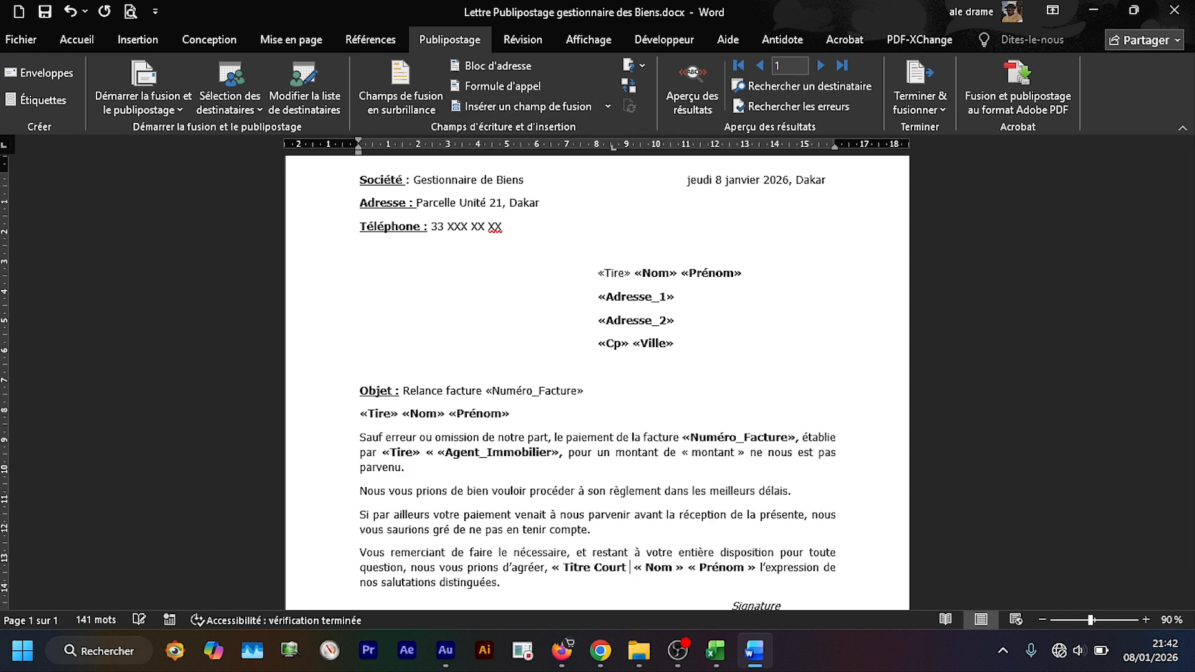
key("BackSpace")
key("BackSpace")
key("BackSpace")
key("BackSpace")
key("BackSpace")
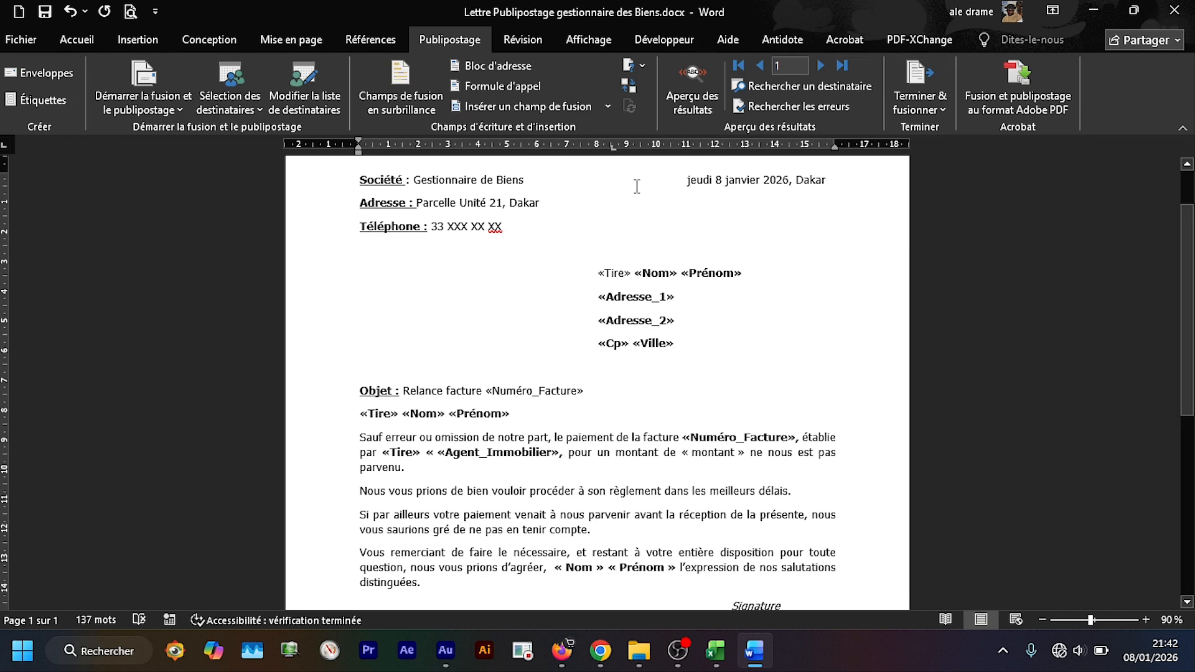
left_click(606, 104)
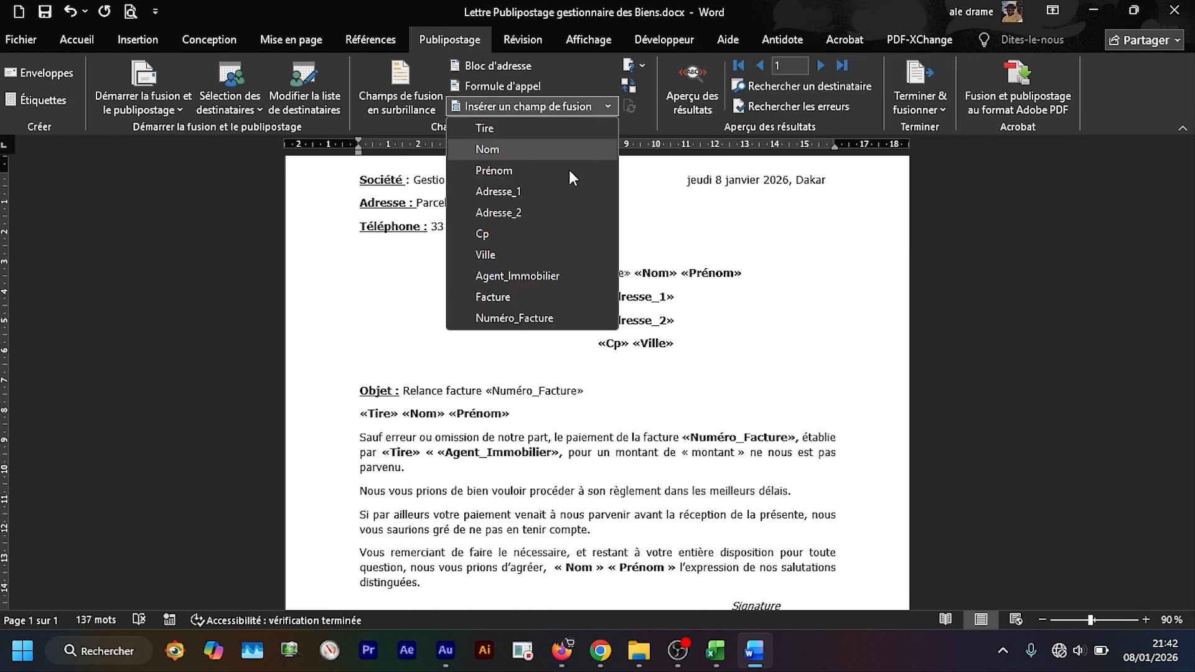
left_click(489, 129)
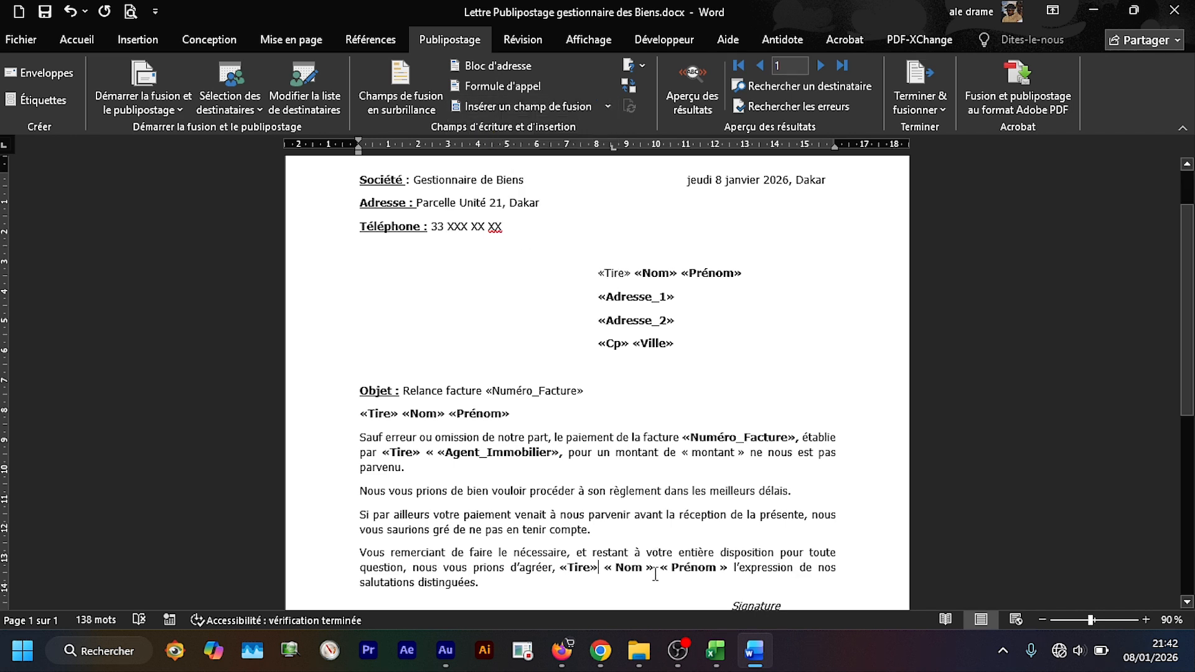
Replace the « Nom » placeholder in the closing paragraph with the Nom merge field and remove the extra space before it
key("Delete")
key("Delete")
key("Delete")
key("Delete")
key("Delete")
key("Delete")
key("Delete")
key("Delete")
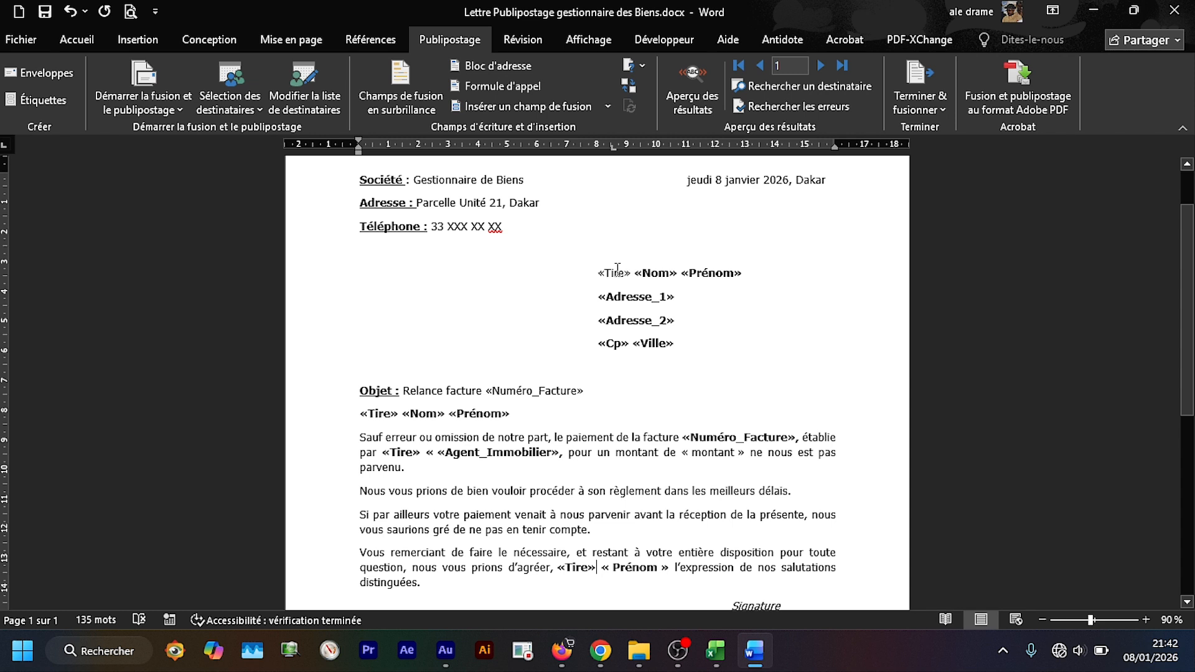
left_click(605, 108)
left_click(495, 148)
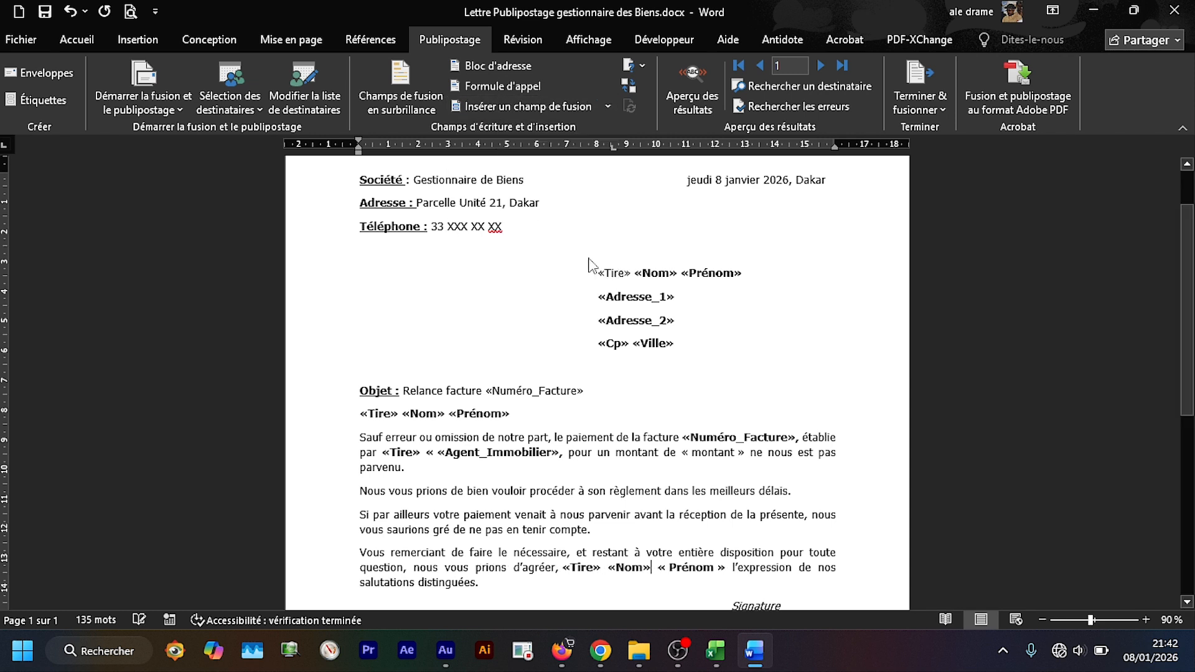
left_click(607, 567)
key("BackSpace")
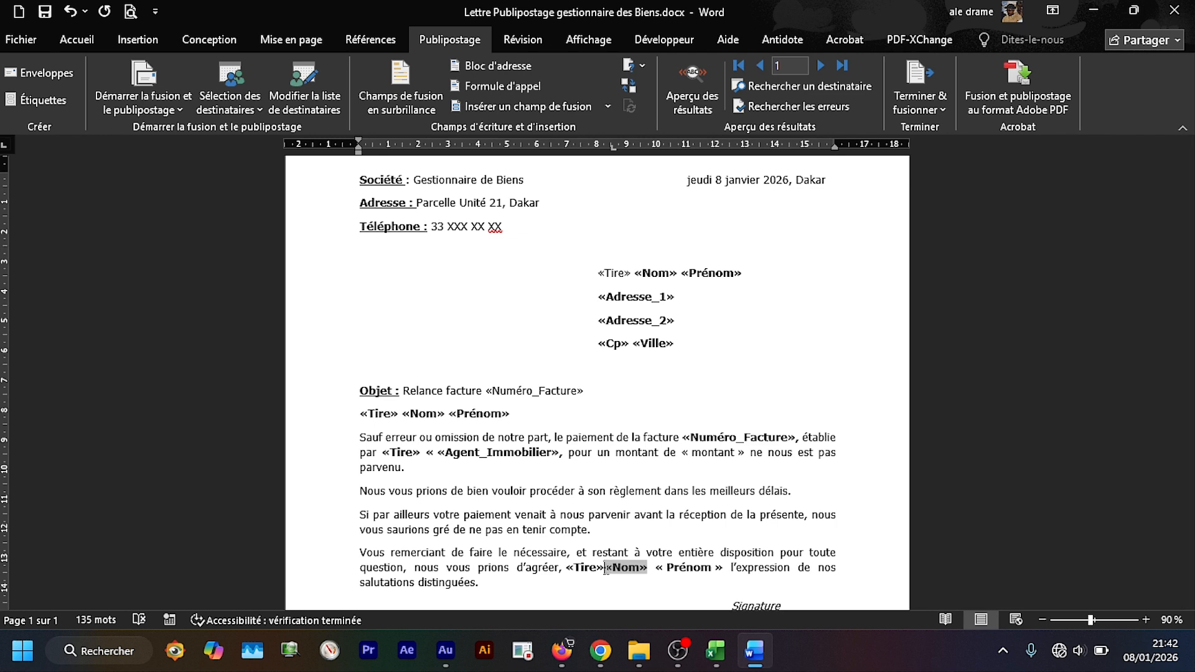
Replace the « Prénom » placeholder in the closing paragraph with the Prénom merge field
left_click(732, 569)
key("BackSpace")
key("BackSpace")
key("BackSpace")
key("BackSpace")
key("BackSpace")
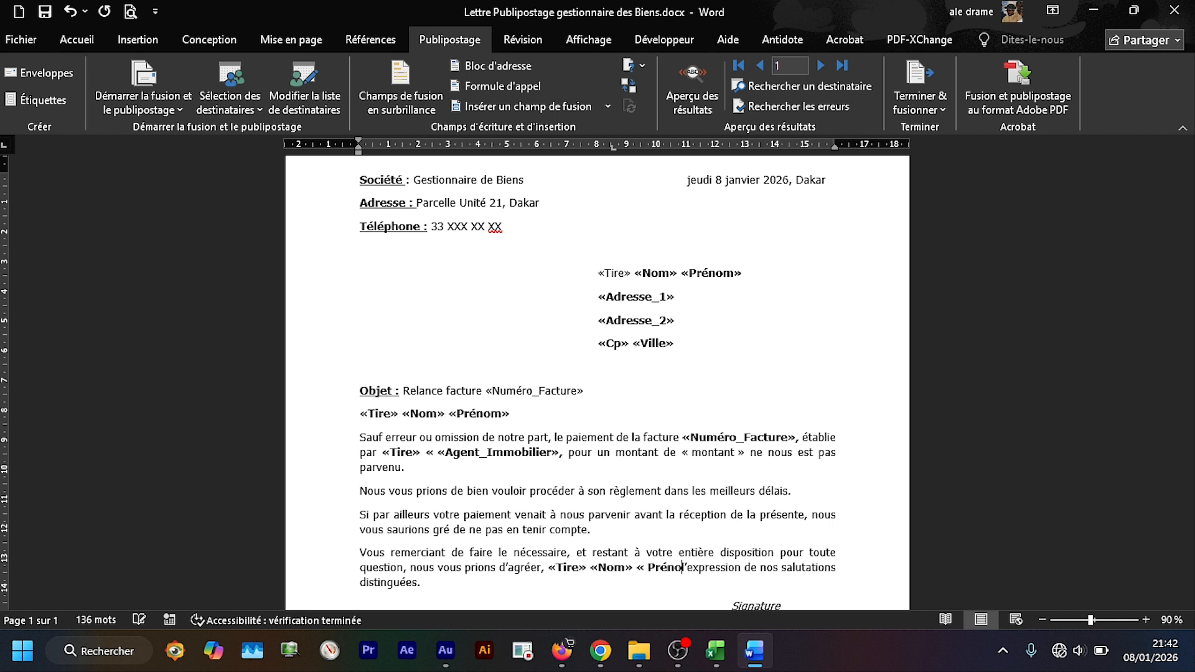
key("BackSpace")
key("BackSpace")
key("BackSpace")
key("BackSpace")
key("BackSpace")
key("BackSpace")
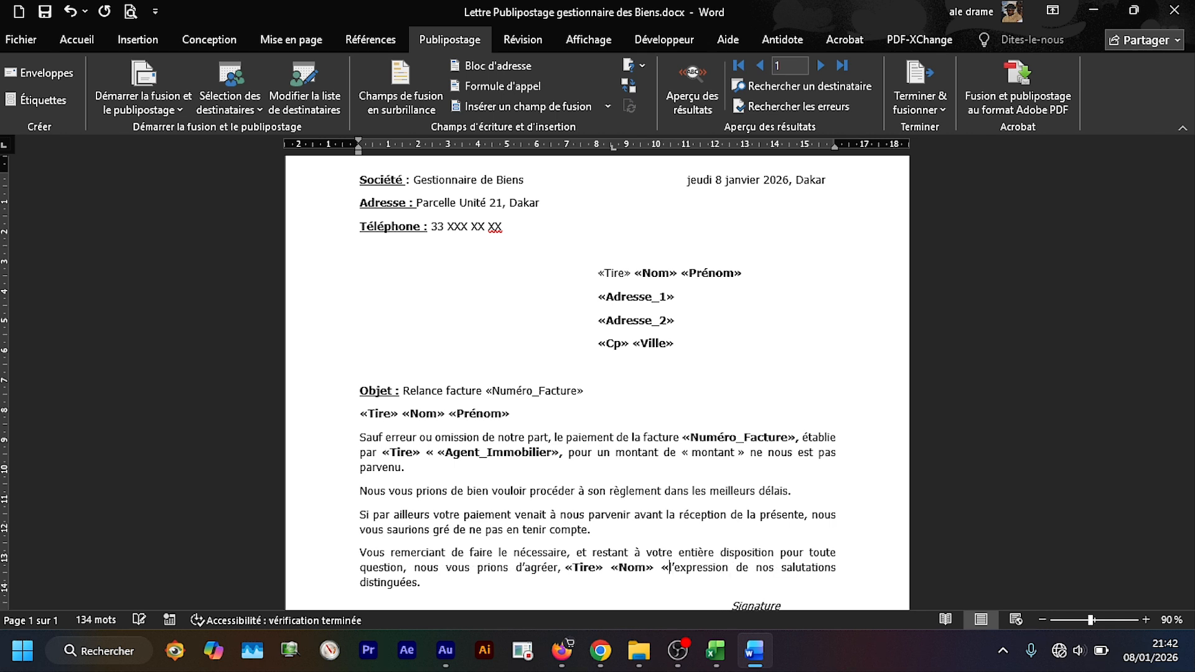
left_click(609, 110)
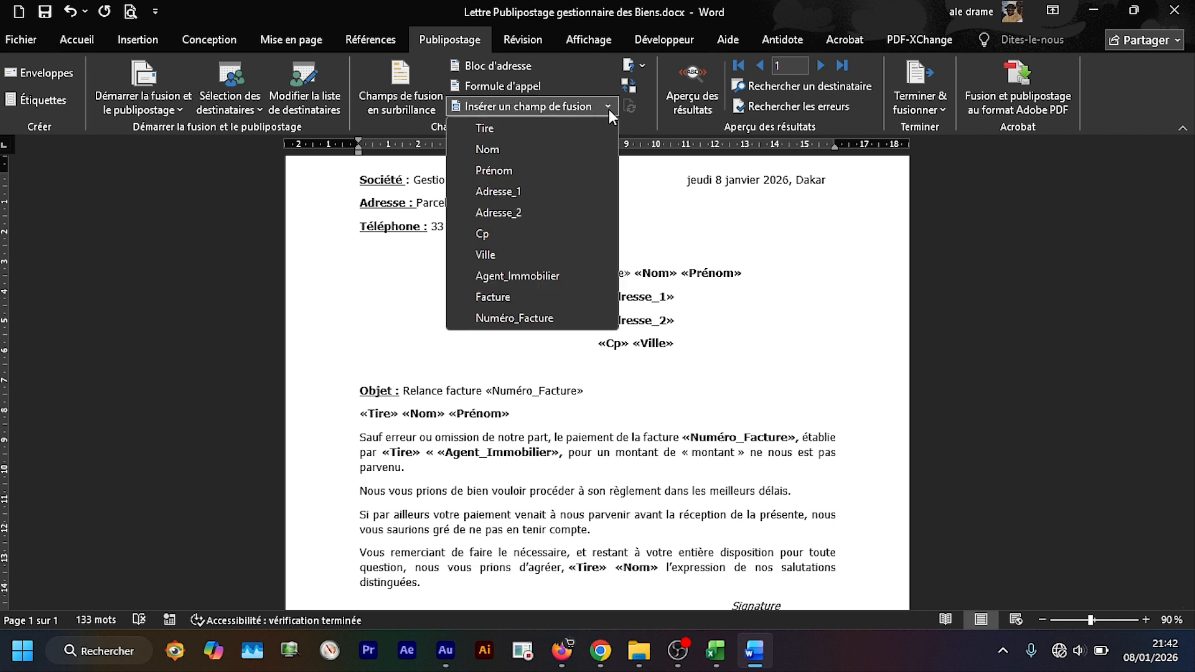
left_click(522, 170)
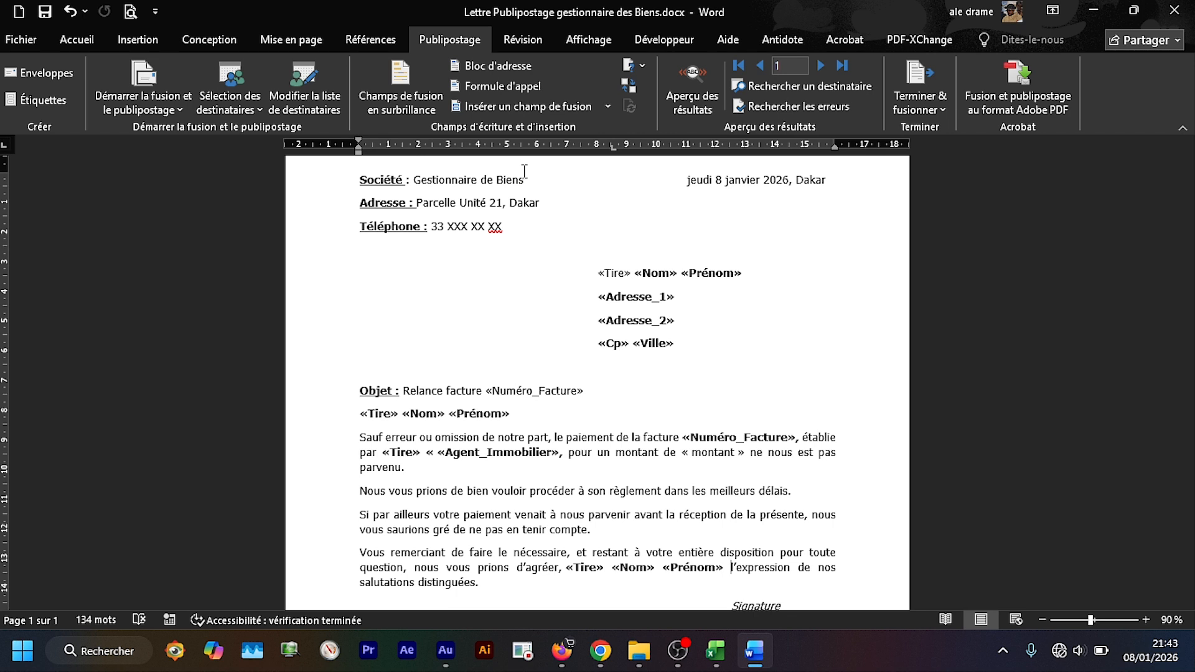
Preview the merge results and delete the stray « before the agent's name in the first body paragraph
left_click(682, 108)
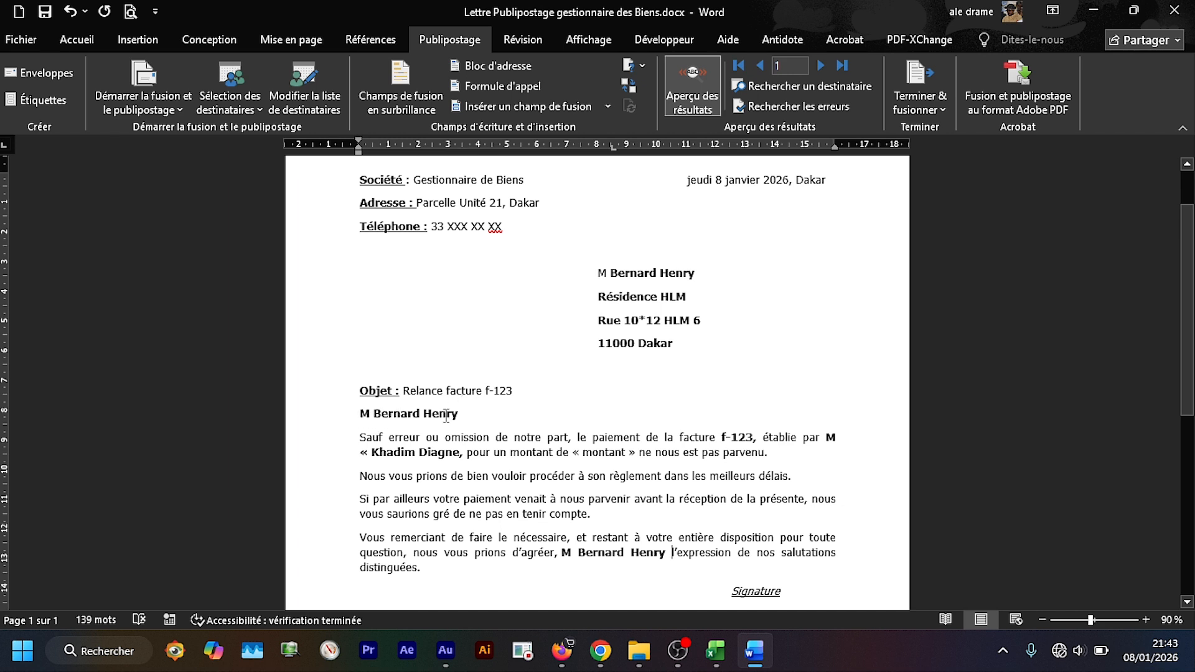
left_click(375, 452)
key("BackSpace")
key("BackSpace")
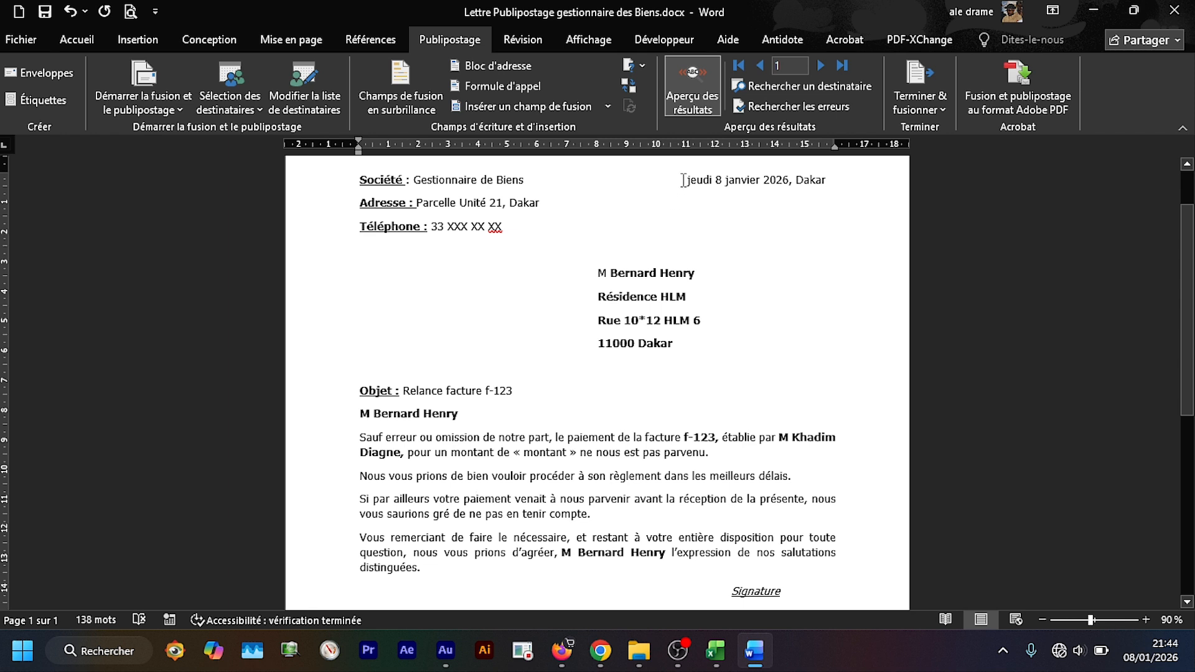
Return to the field view and replace the « montant » placeholder after "pour un montant de" with the Facture merge field
left_click(695, 96)
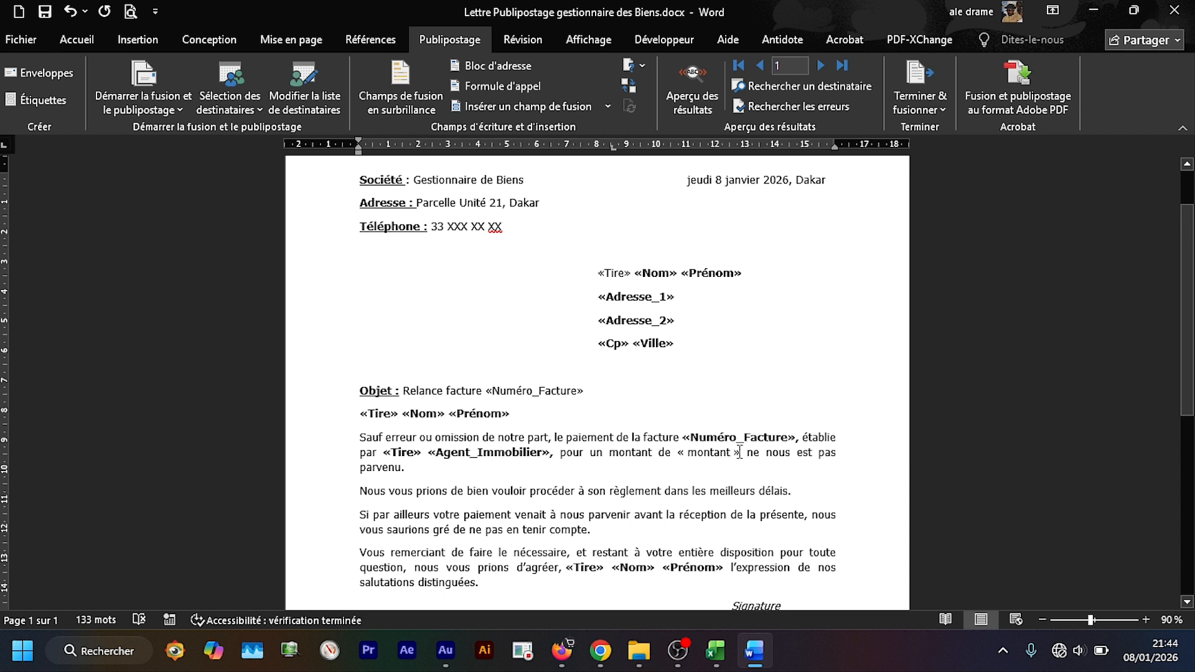
key("BackSpace")
key("BackSpace")
key("BackSpace")
key("BackSpace")
key("BackSpace")
key("BackSpace")
key("BackSpace")
key("BackSpace")
key("BackSpace")
key("BackSpace")
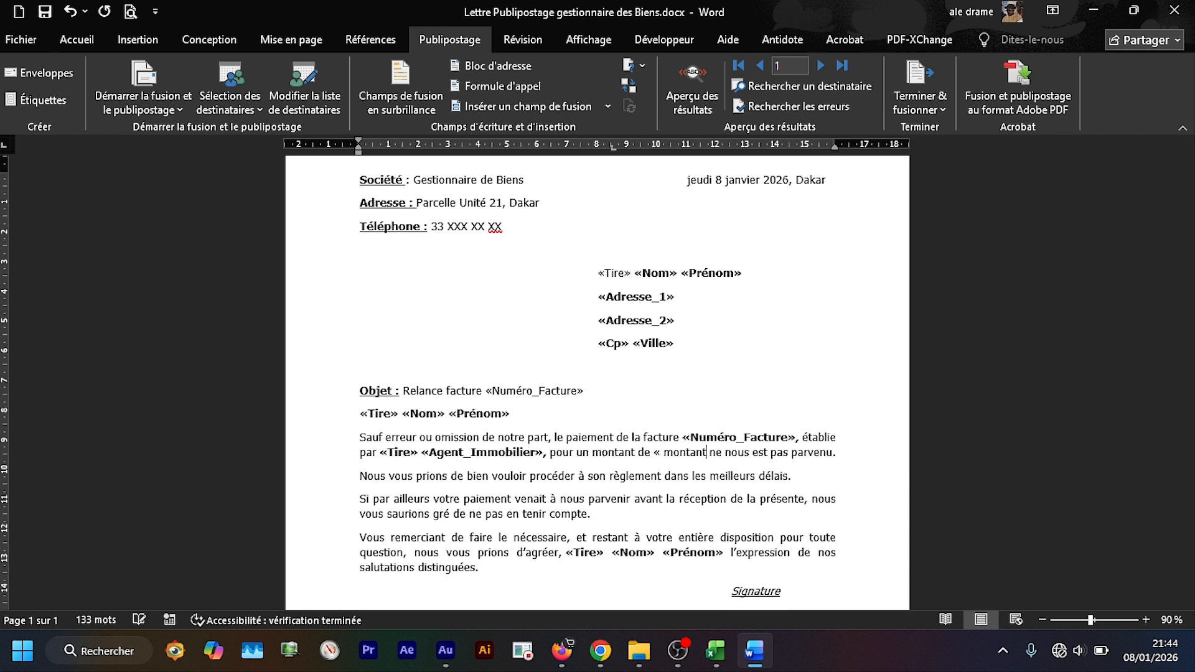
key("BackSpace")
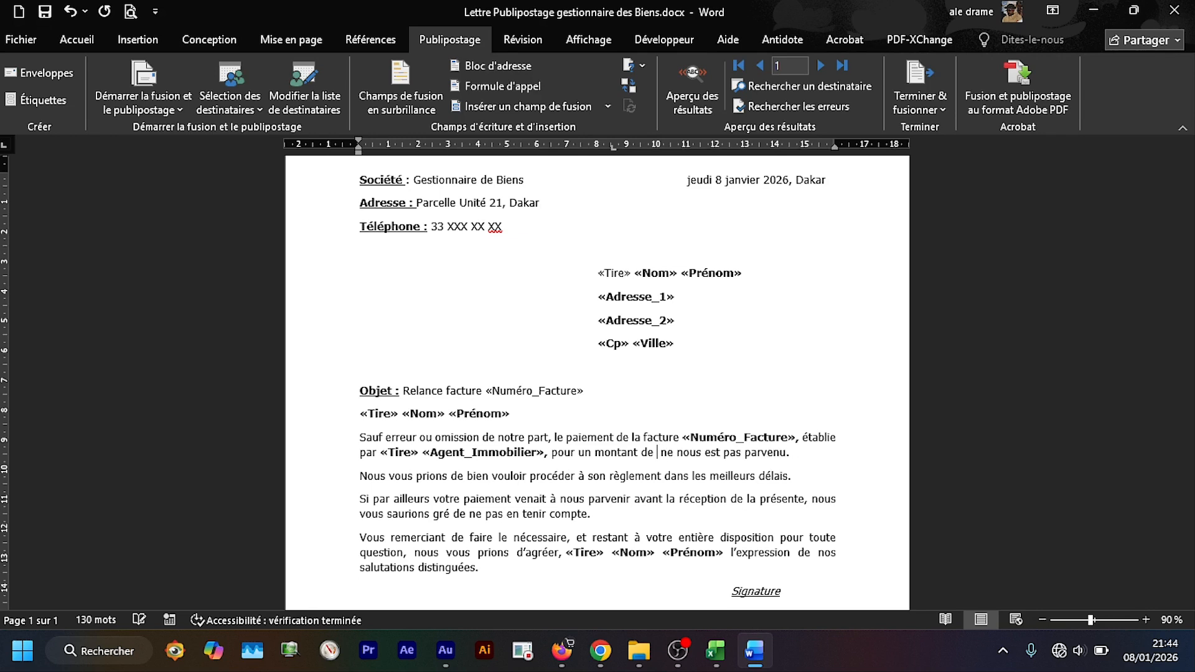
left_click(605, 108)
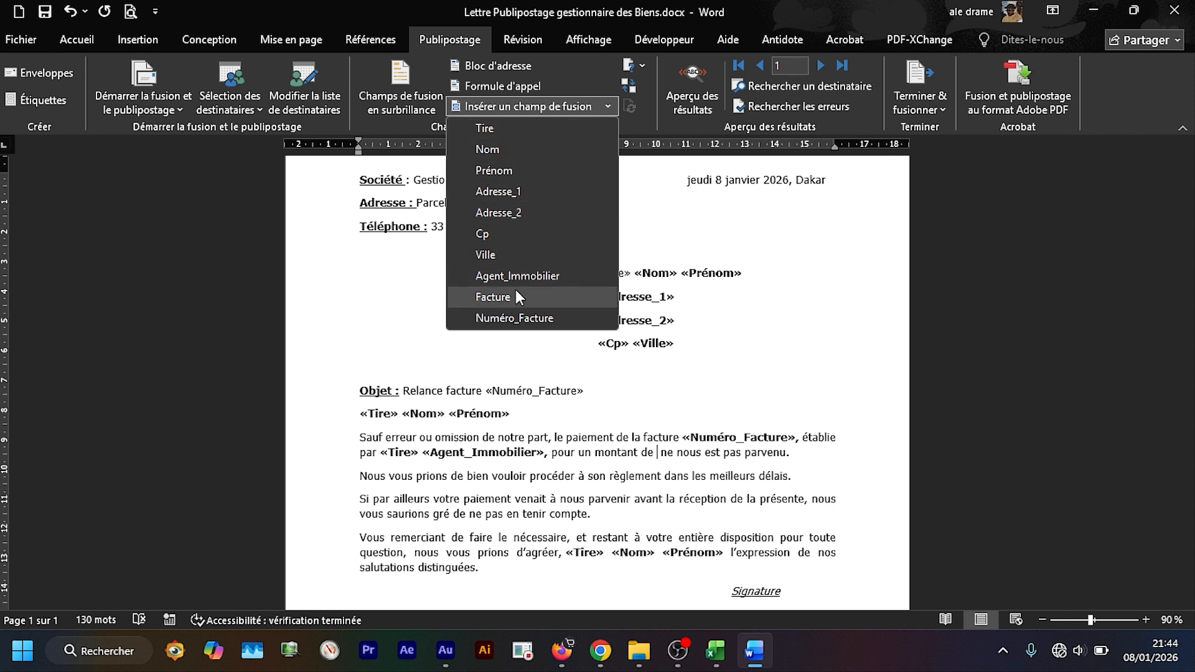
left_click(493, 297)
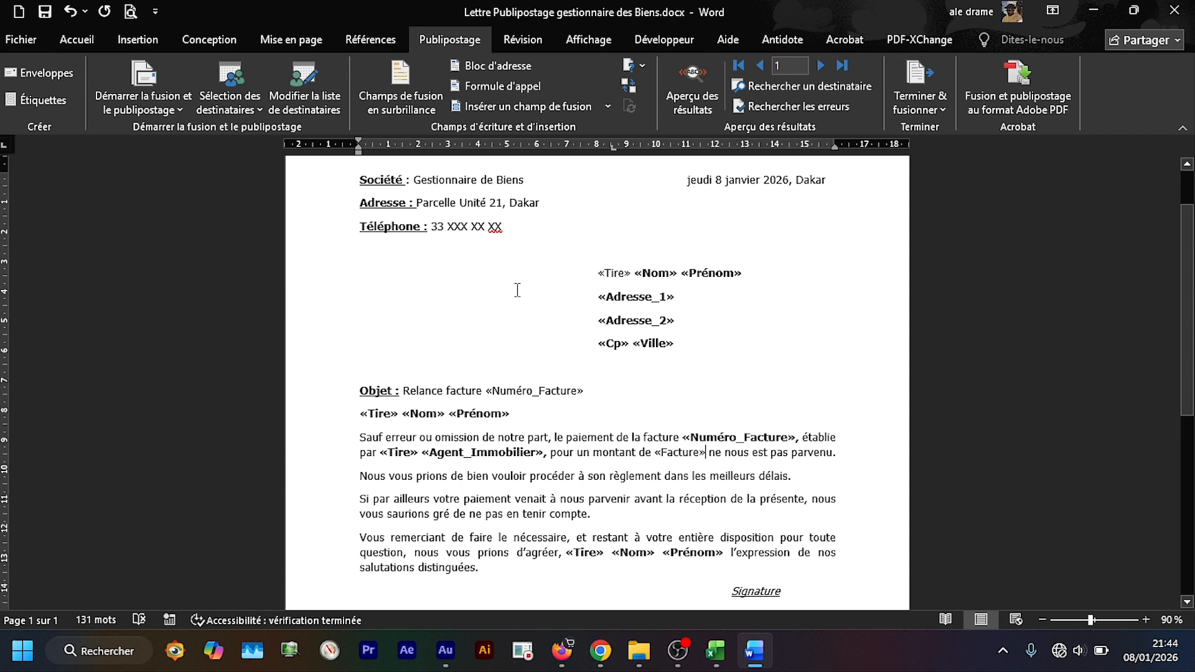
Preview the merge results and copy the bold formatting of the recipient's name in the salutation onto the invoice amount
left_click(687, 104)
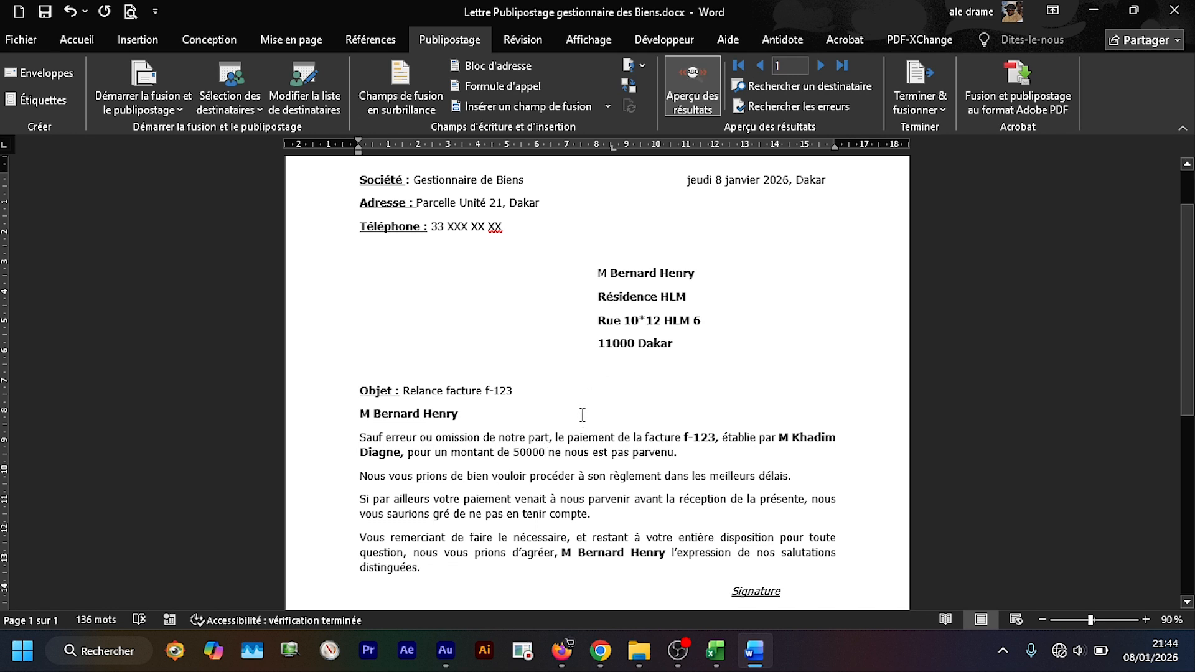
left_click_drag(473, 416, 375, 414)
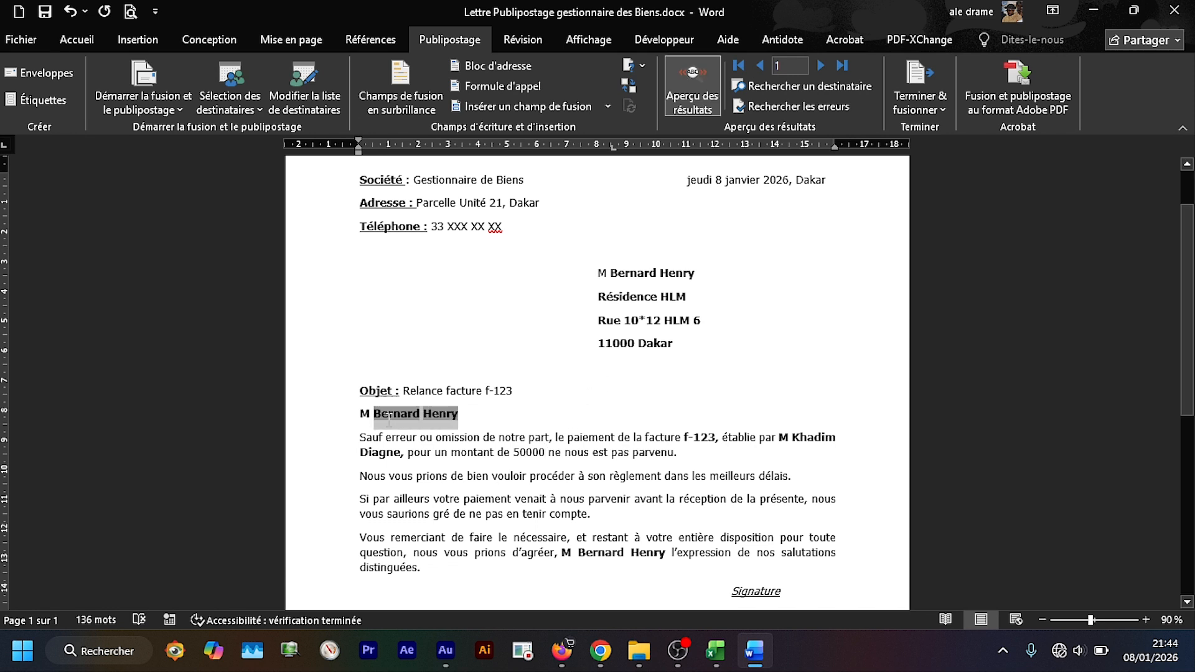
left_click(61, 39)
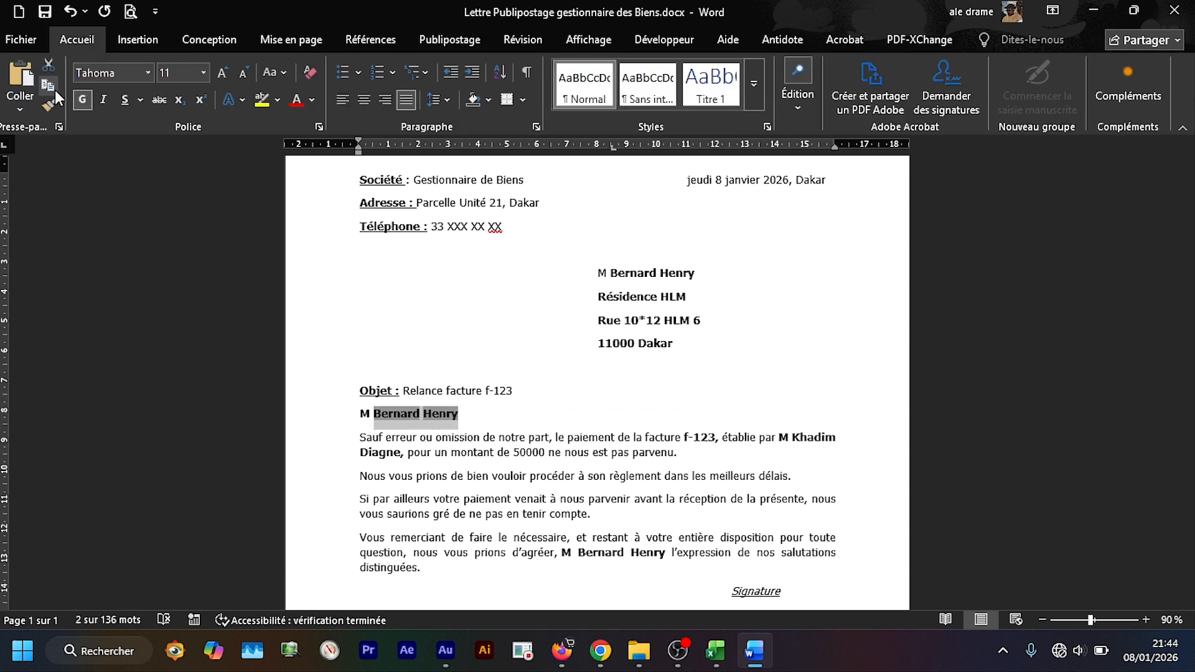
left_click(50, 106)
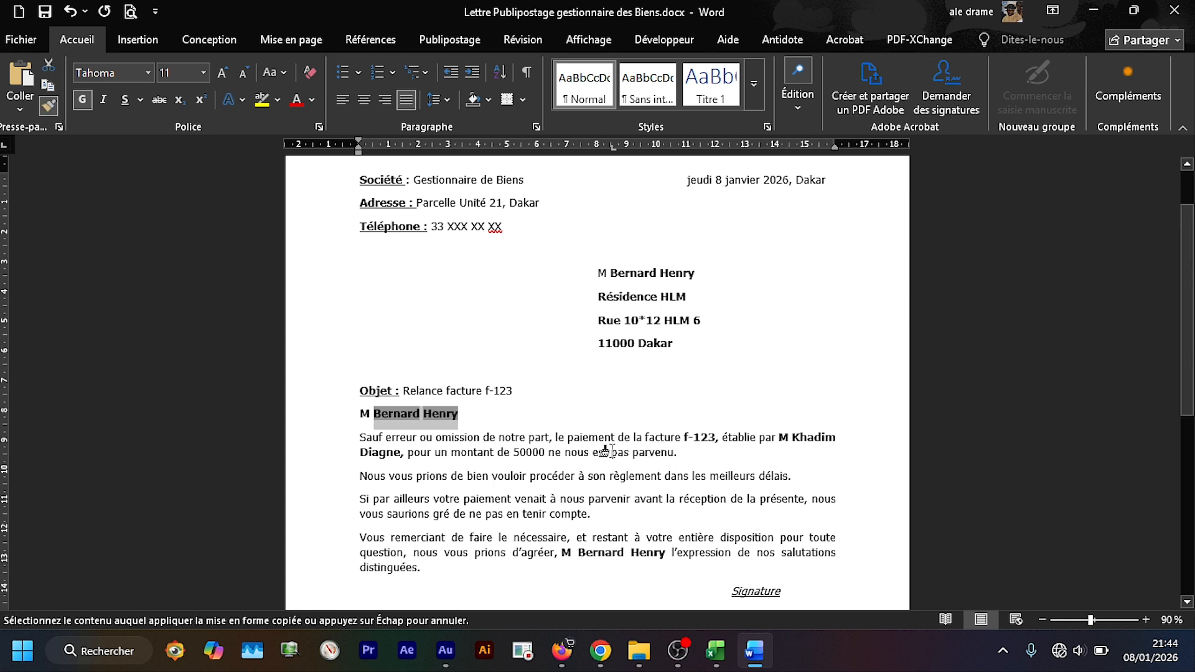
left_click_drag(542, 452, 513, 453)
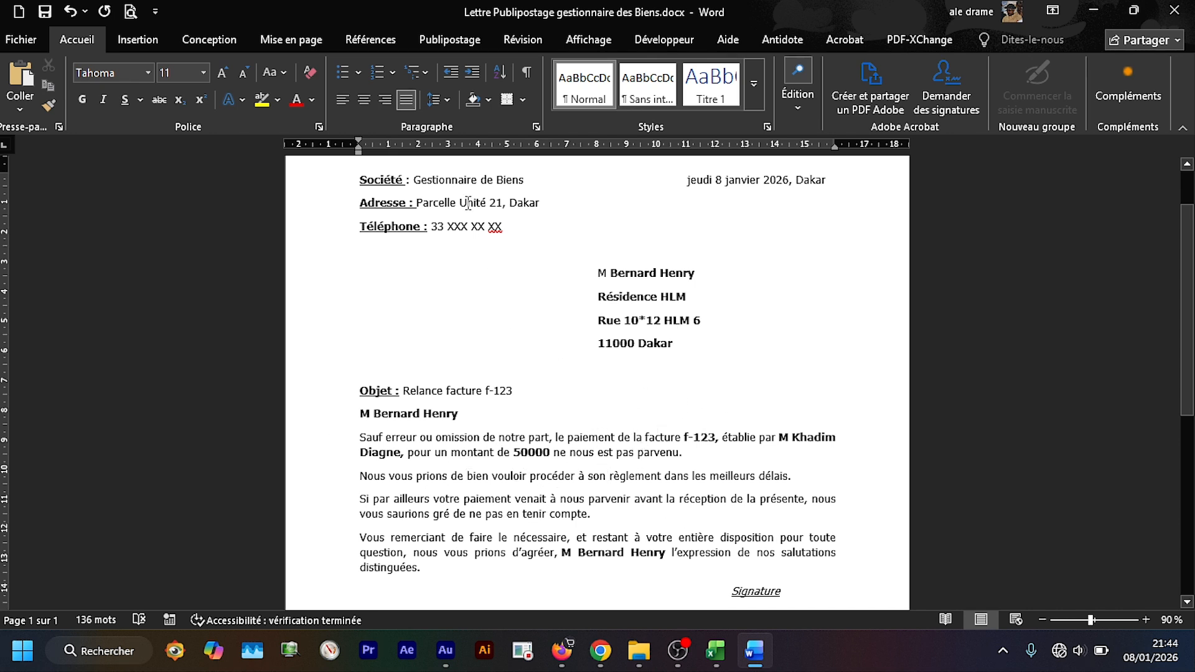
Compare the field view with the merged preview, and browse the recipients' letters from the first record to the last
left_click(432, 43)
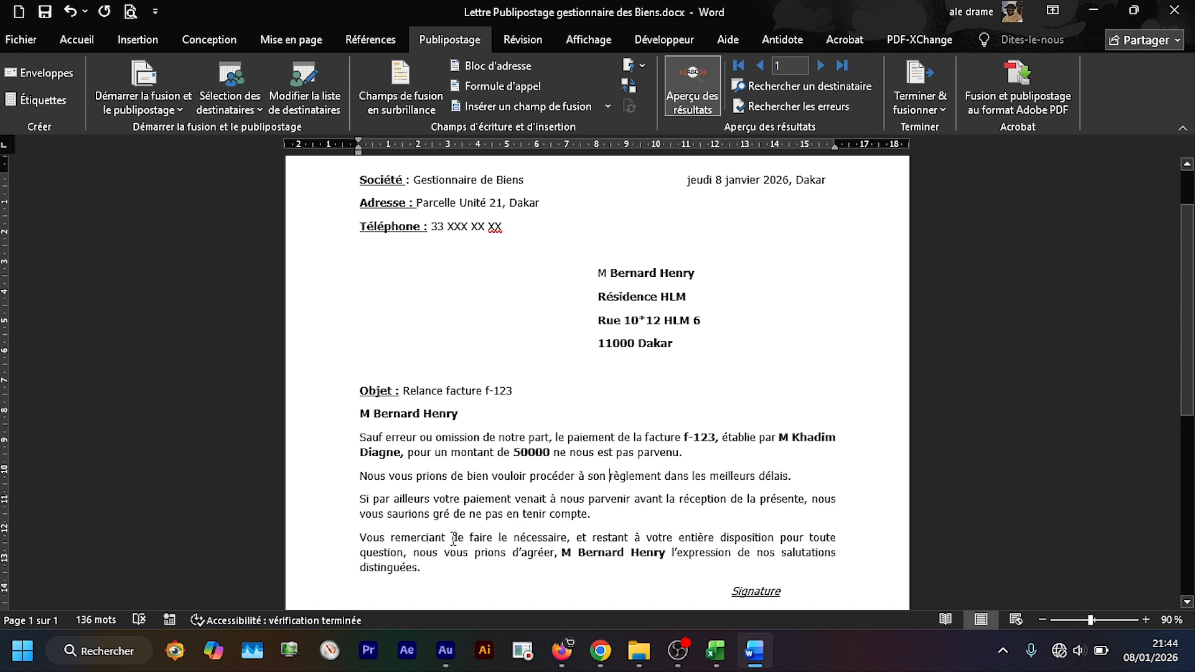
left_click(700, 96)
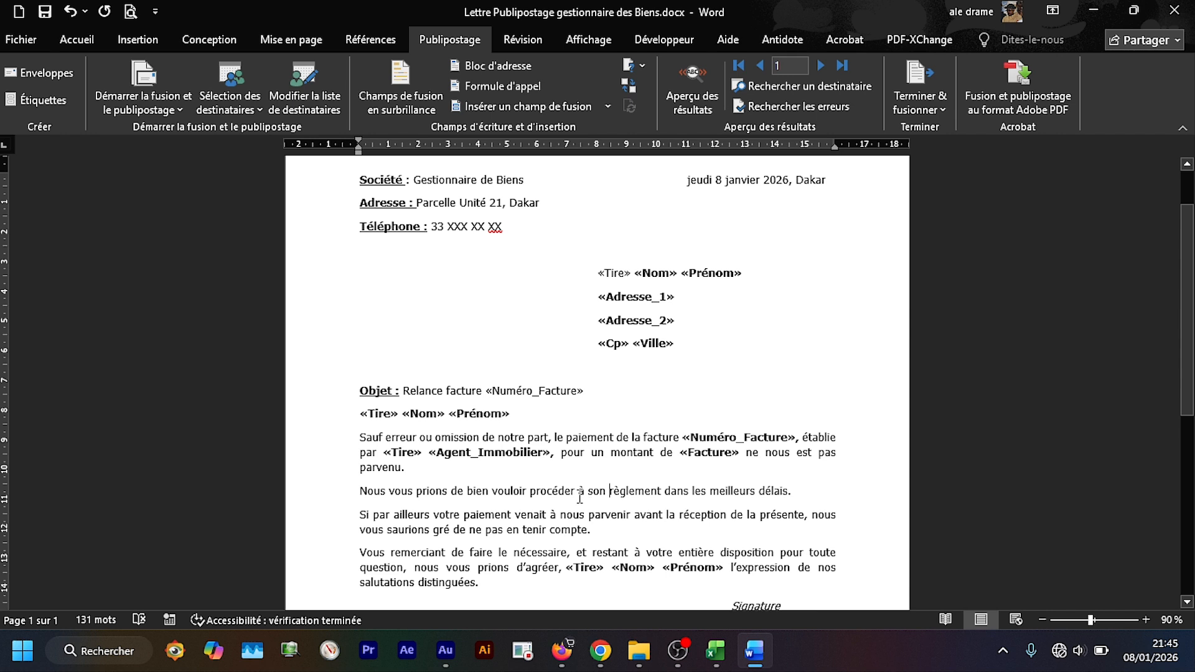
left_click(698, 99)
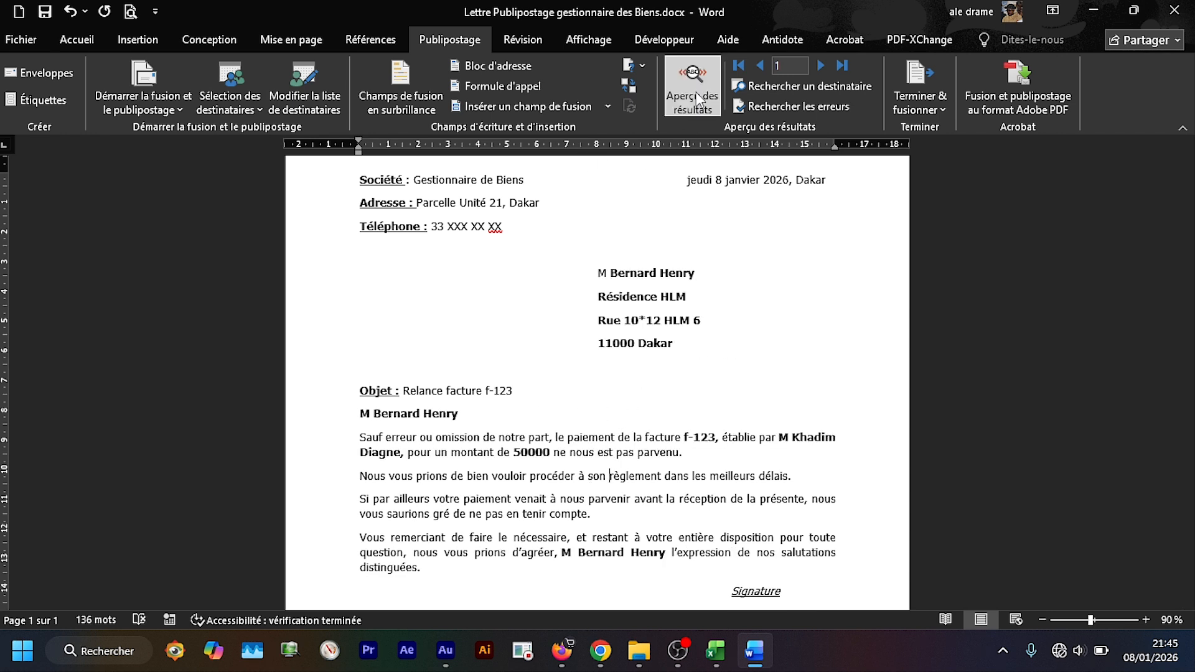
left_click(825, 68)
left_click(826, 70)
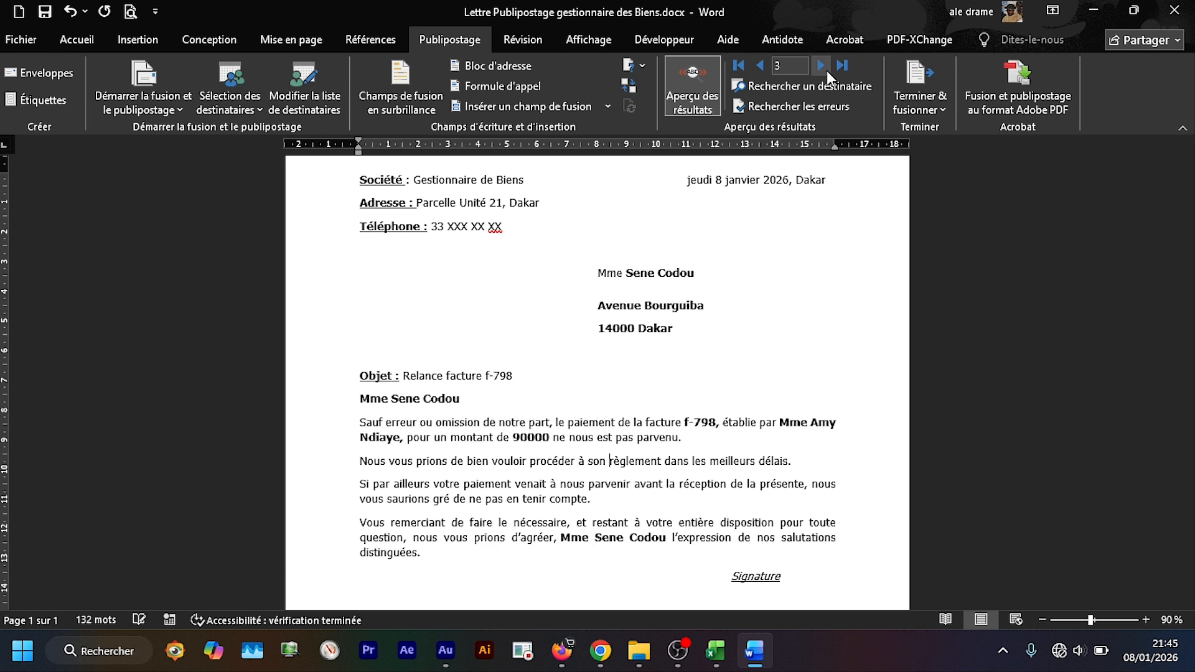
left_click(826, 69)
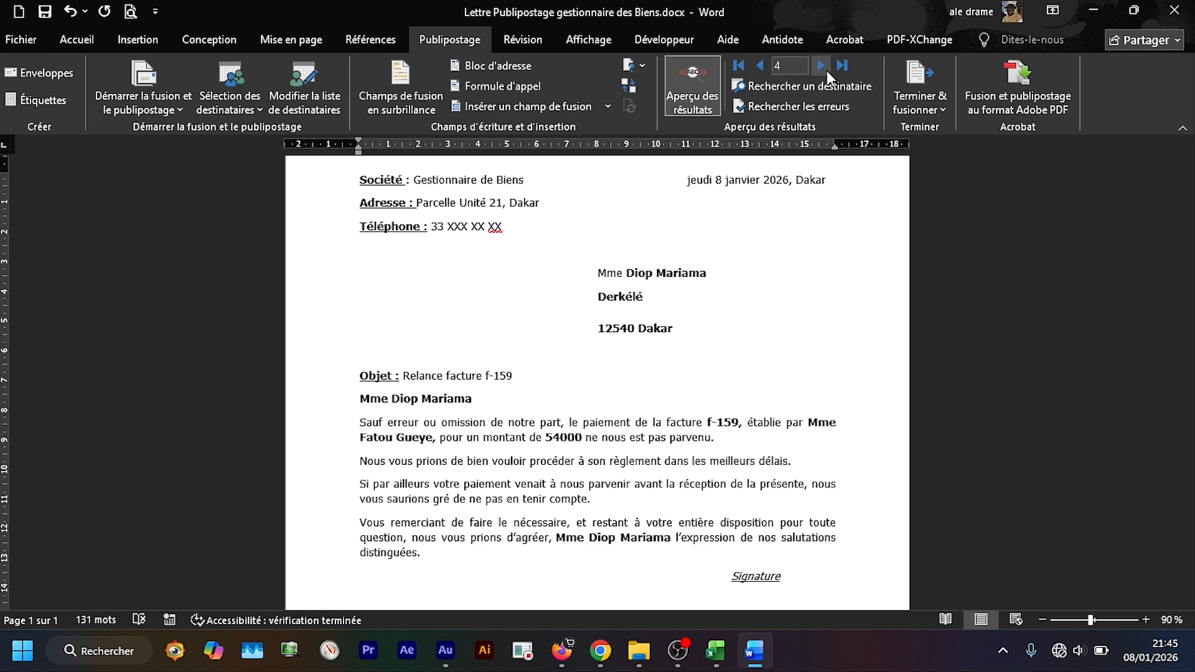
left_click(827, 70)
left_click(827, 69)
left_click(745, 70)
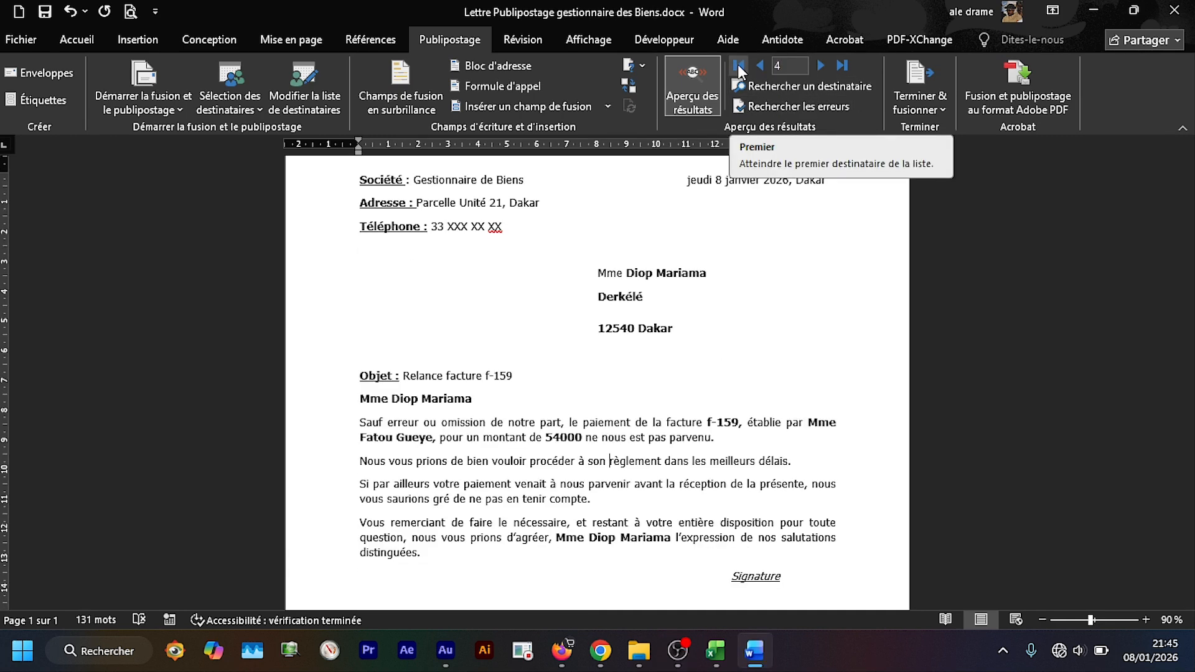
left_click(740, 66)
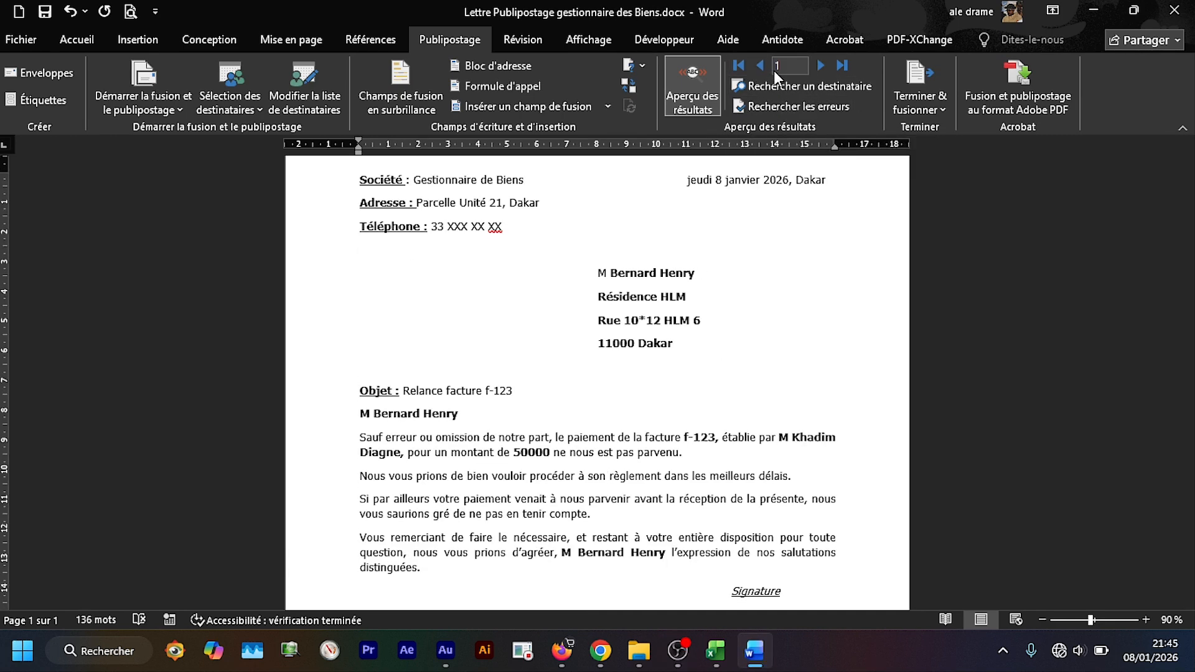
left_click(842, 66)
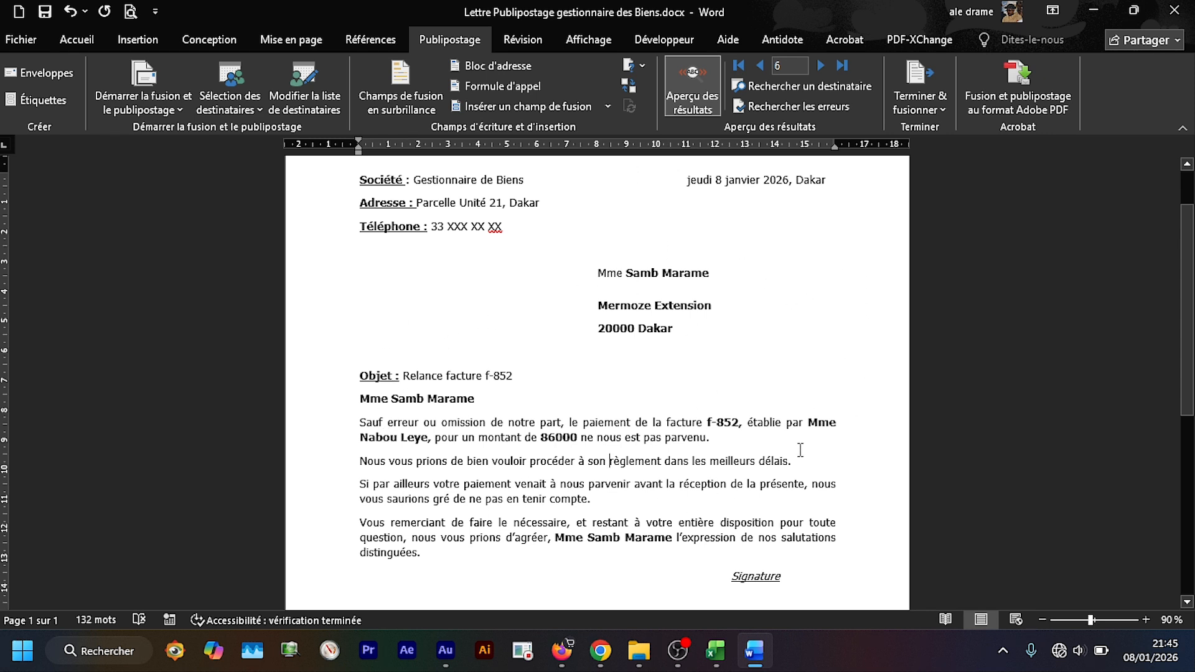
Merge all records into a new document of individual letters and look through its pages
left_click(934, 105)
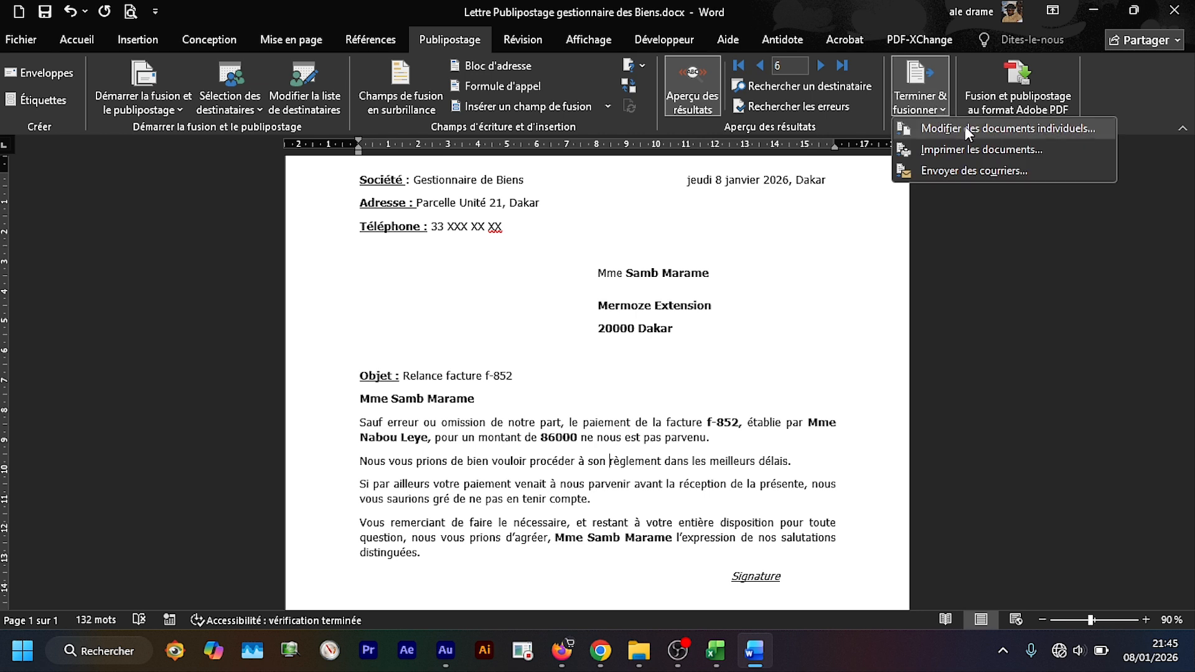
left_click(965, 127)
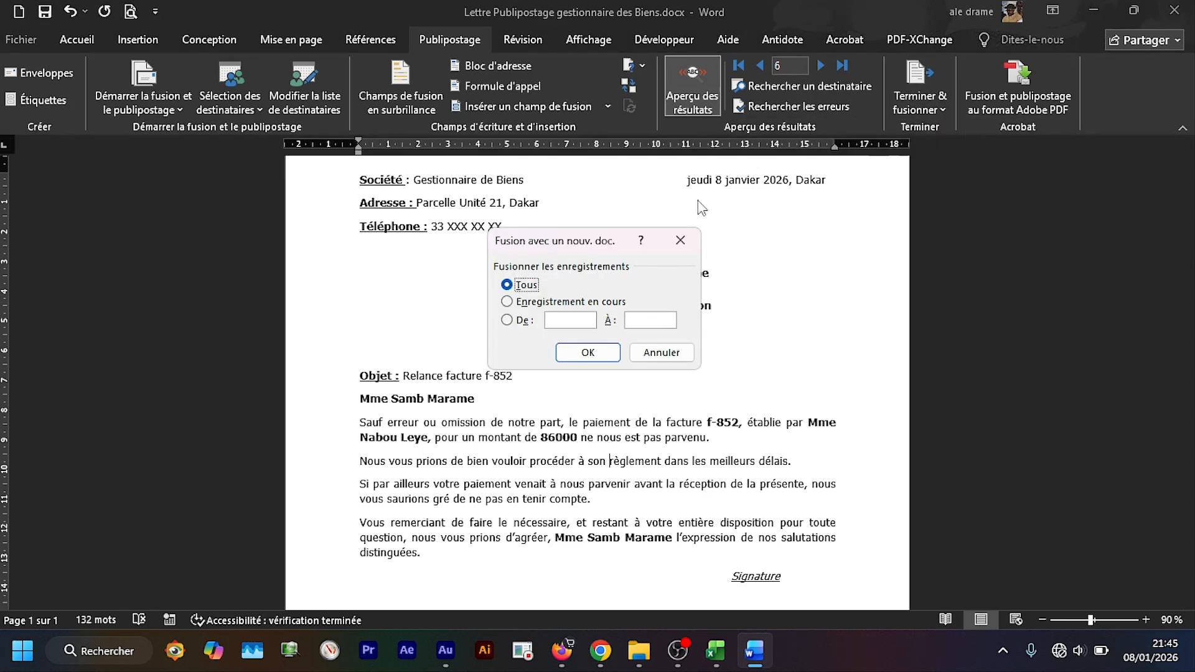
left_click(588, 352)
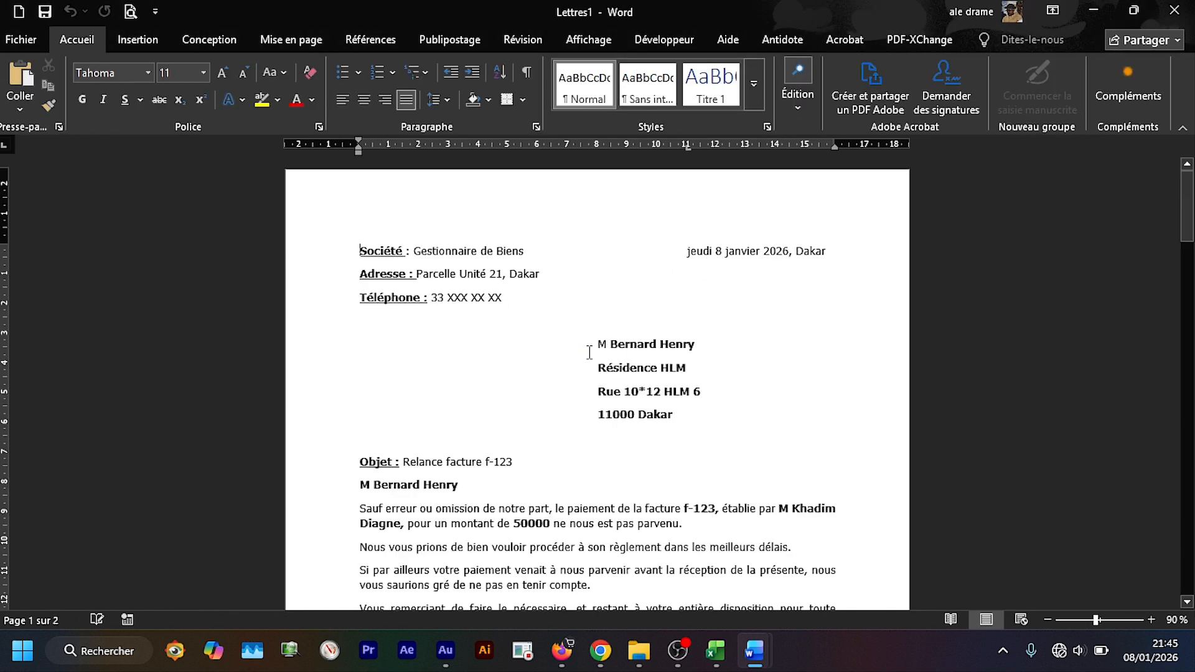
left_click_drag(1191, 209, 1148, 154)
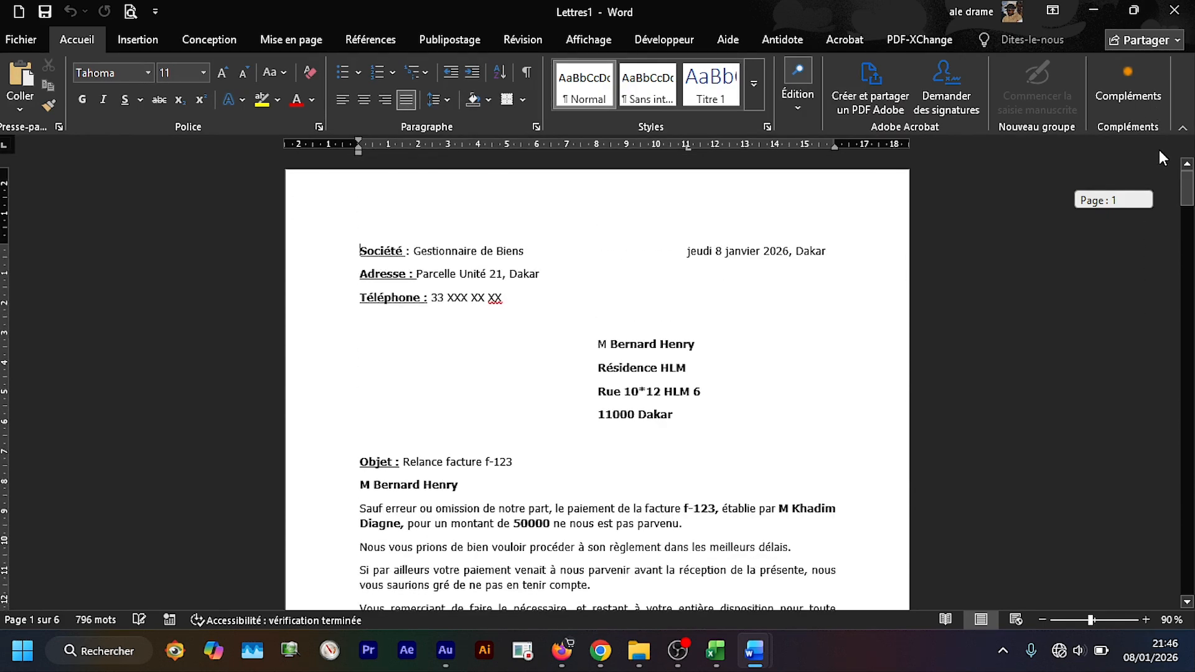
left_click_drag(1162, 195, 1115, 137)
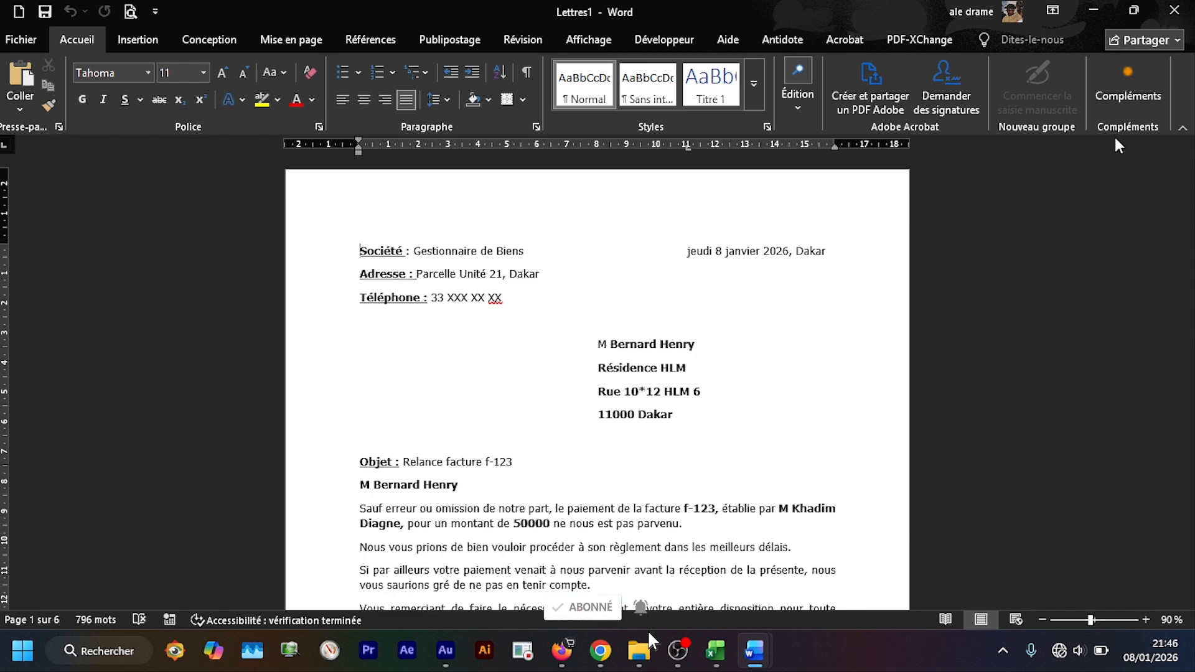
Close the merged letters document and the invoice reminder letter without saving either one
key("ctrl+w")
left_click(648, 419)
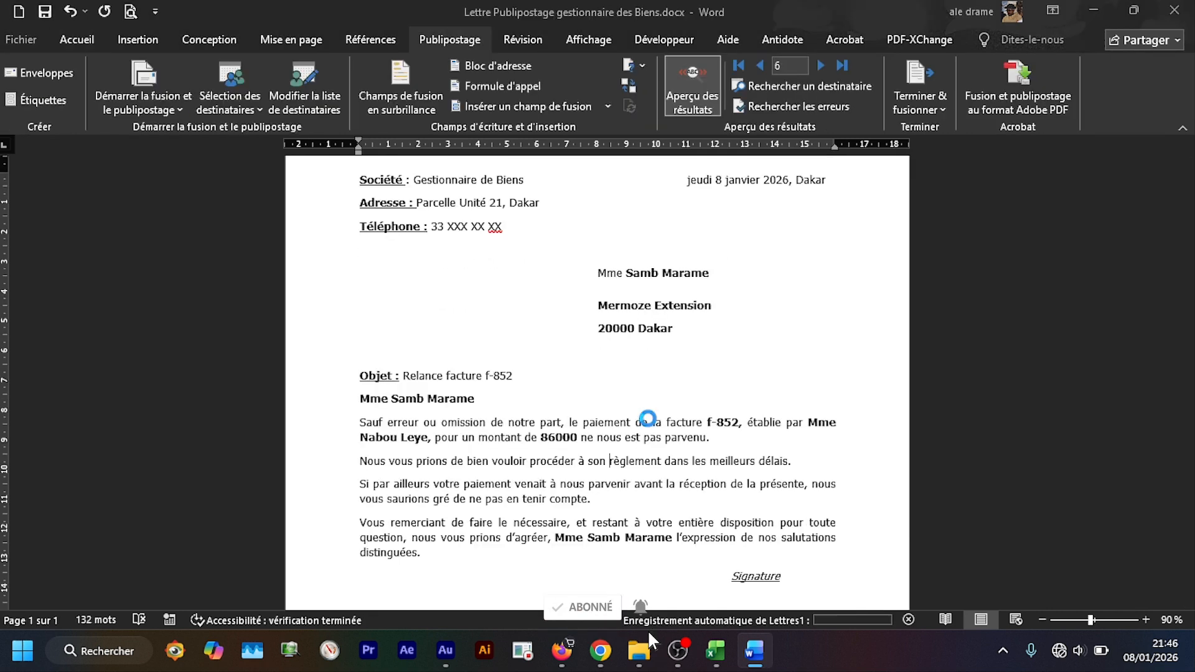
left_click(1176, 8)
left_click(754, 443)
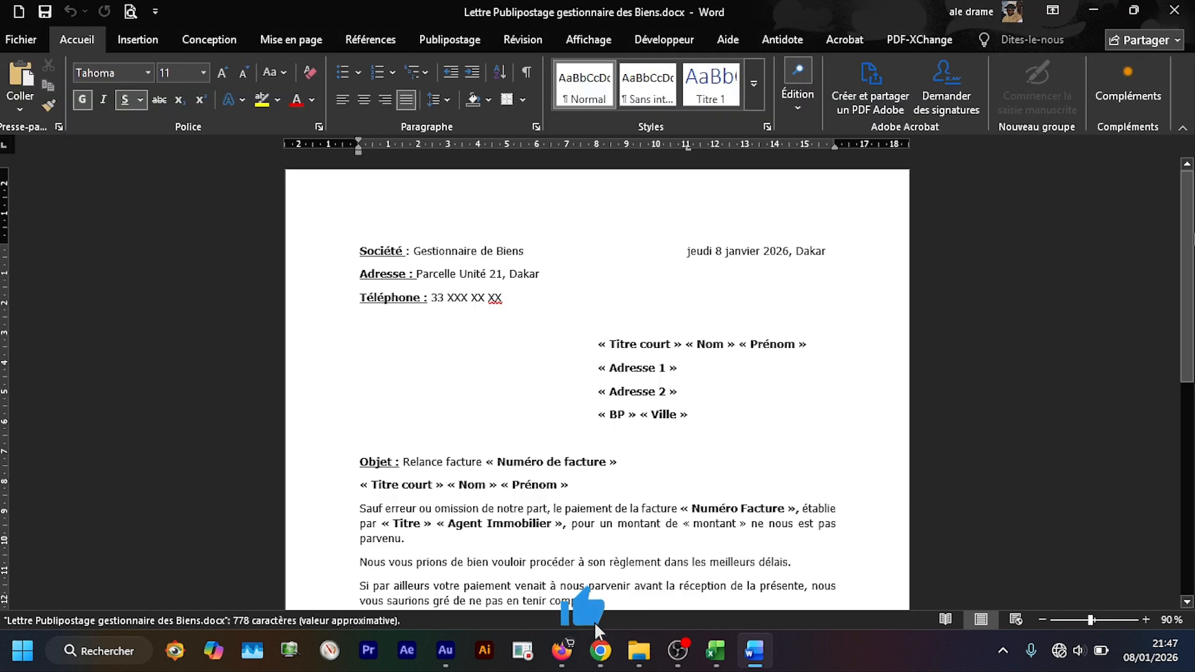